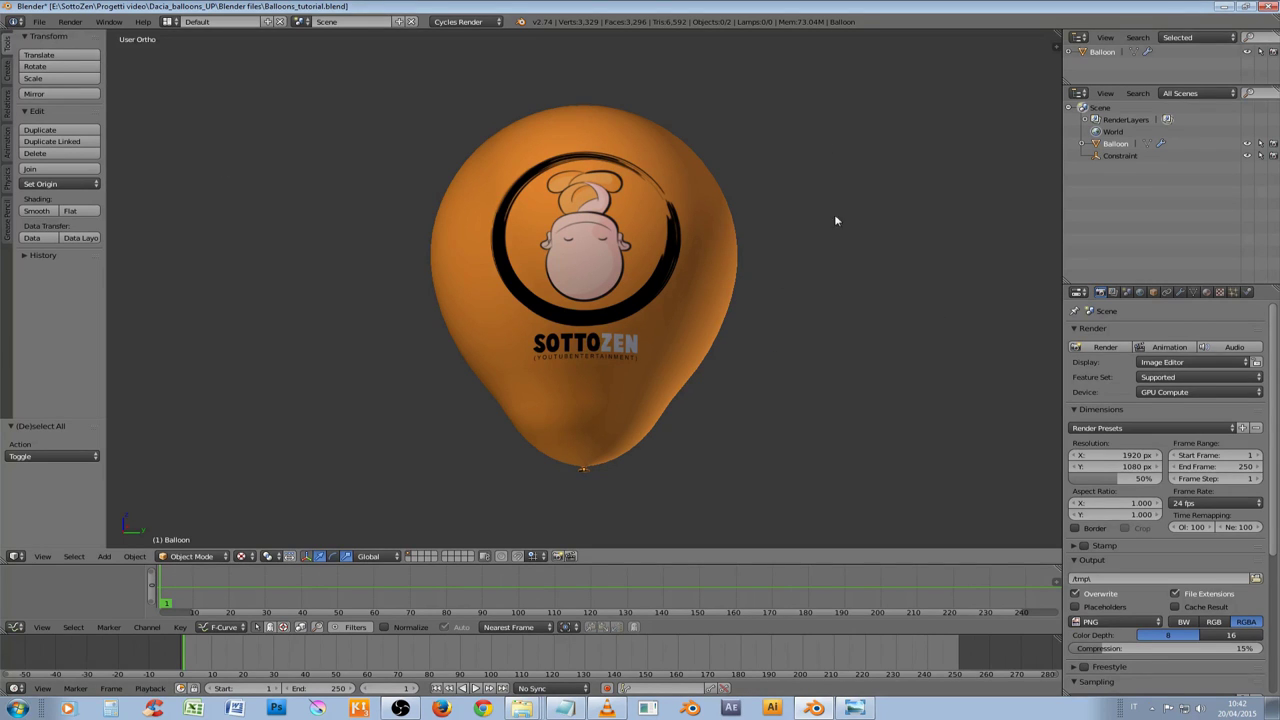
Check the balloon mesh in Edit Mode, watch the balloons clip in VLC, then show the Verona bridge photo
key(Tab)
mouse_move(615, 300)
middle_down()
mouse_move(447, 320)
mouse_move(723, 314)
mouse_move(601, 310)
mouse_move(605, 345)
mouse_move(660, 330)
mouse_move(560, 320)
mouse_move(615, 298)
middle_up()
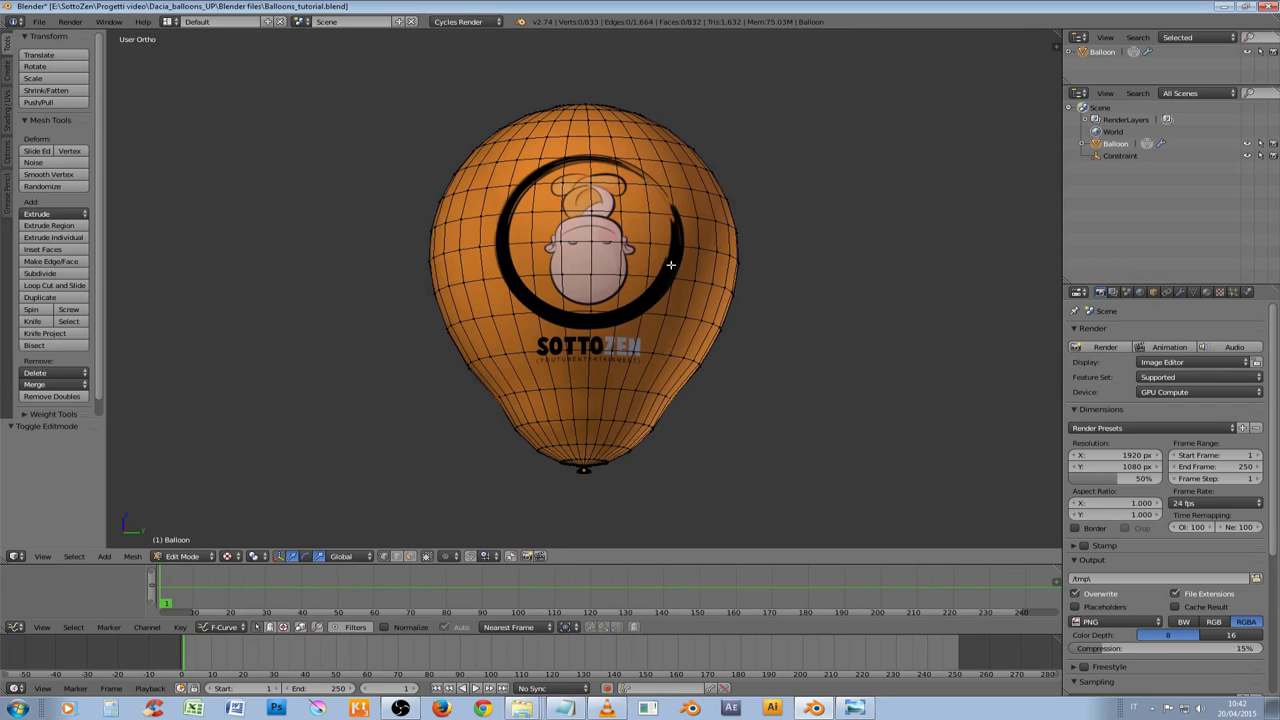
key(Tab)
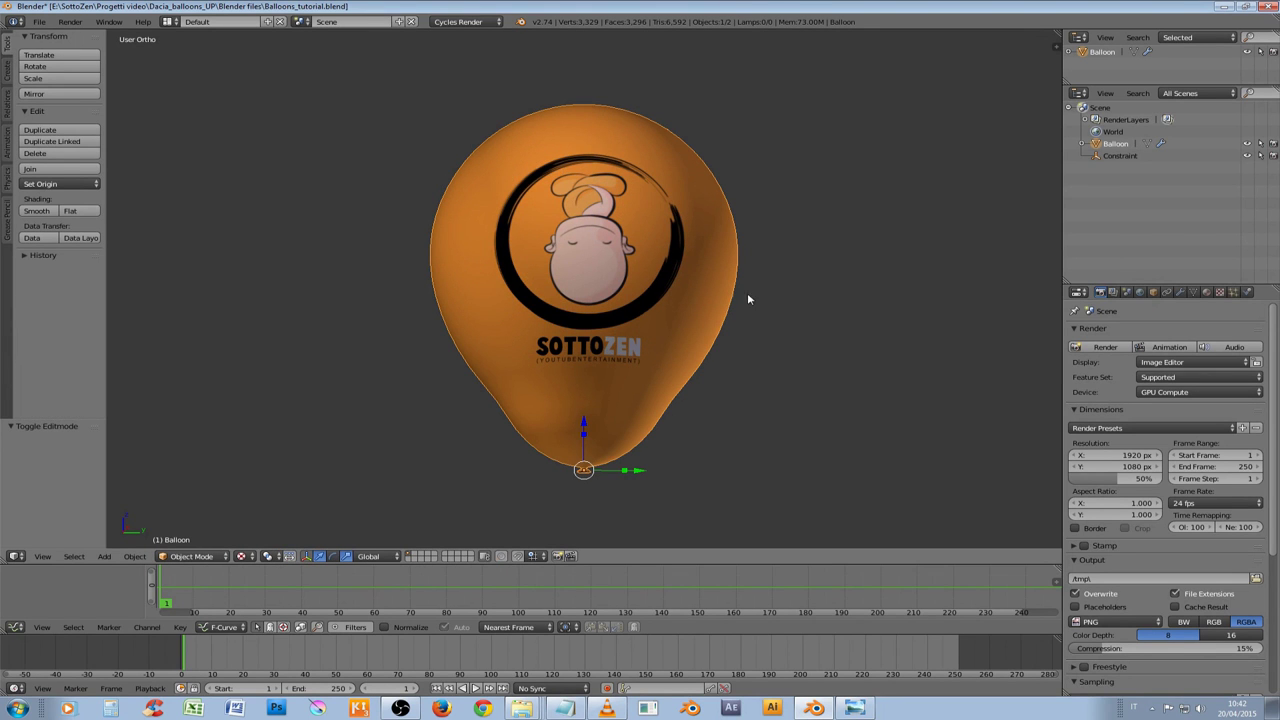
click(608, 710)
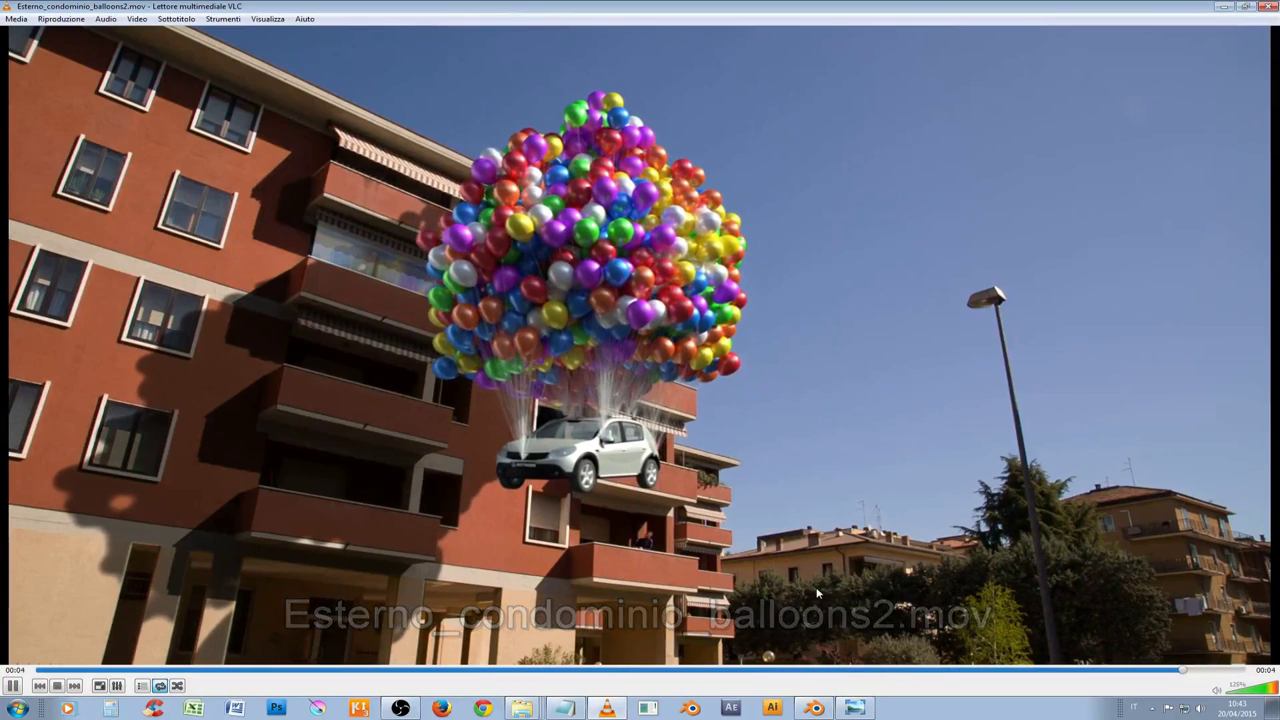
key(alt+Tab)
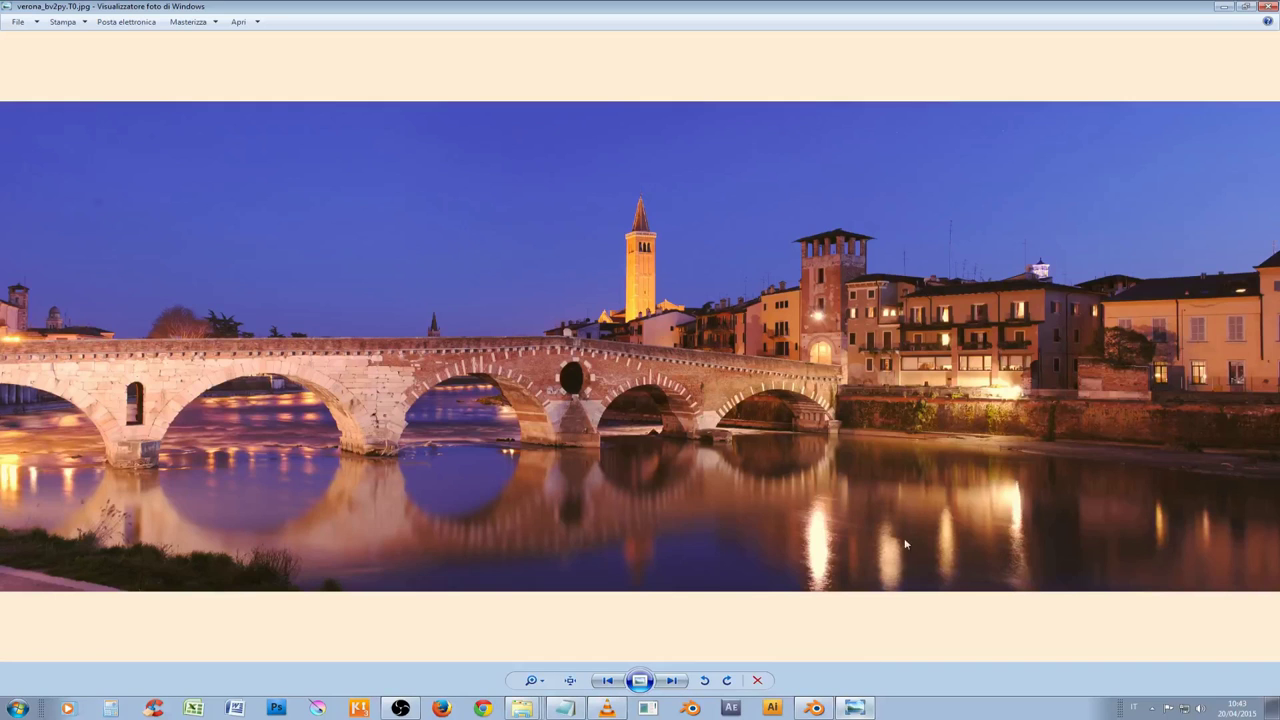
Step through the Arena and balcony photos, then close Photo Viewer to return to the VLC clip
click(672, 682)
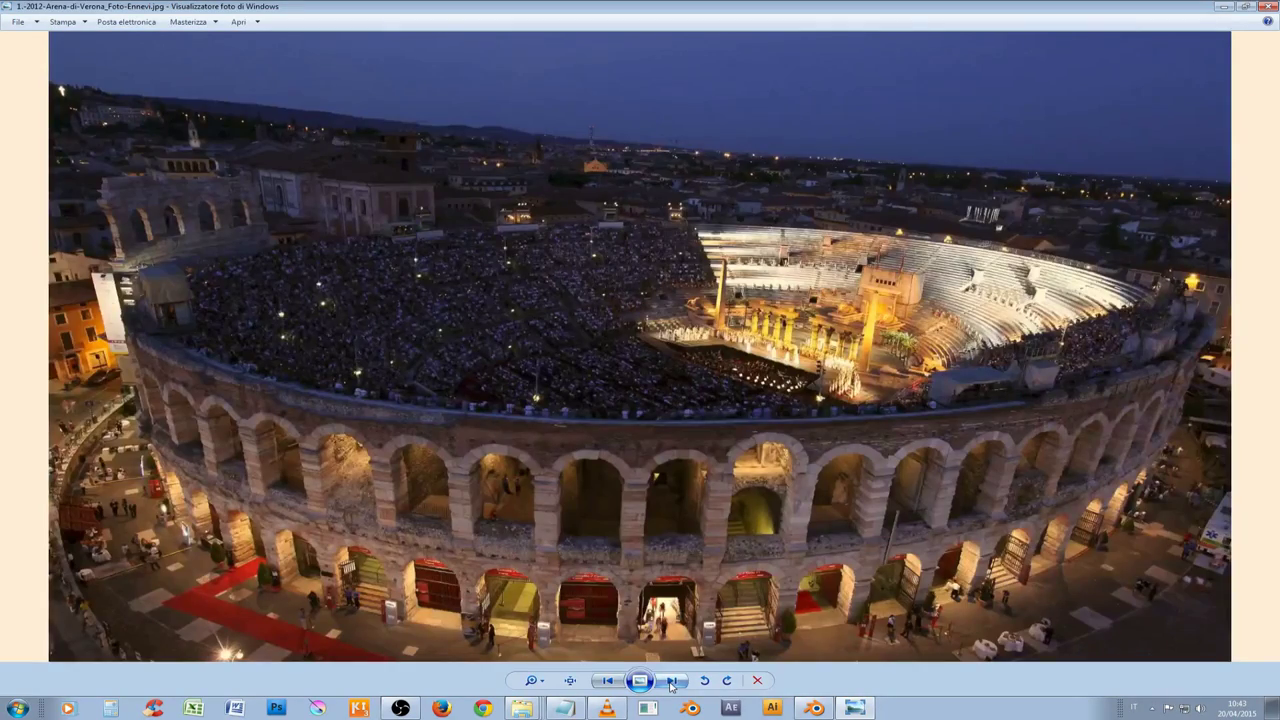
click(672, 682)
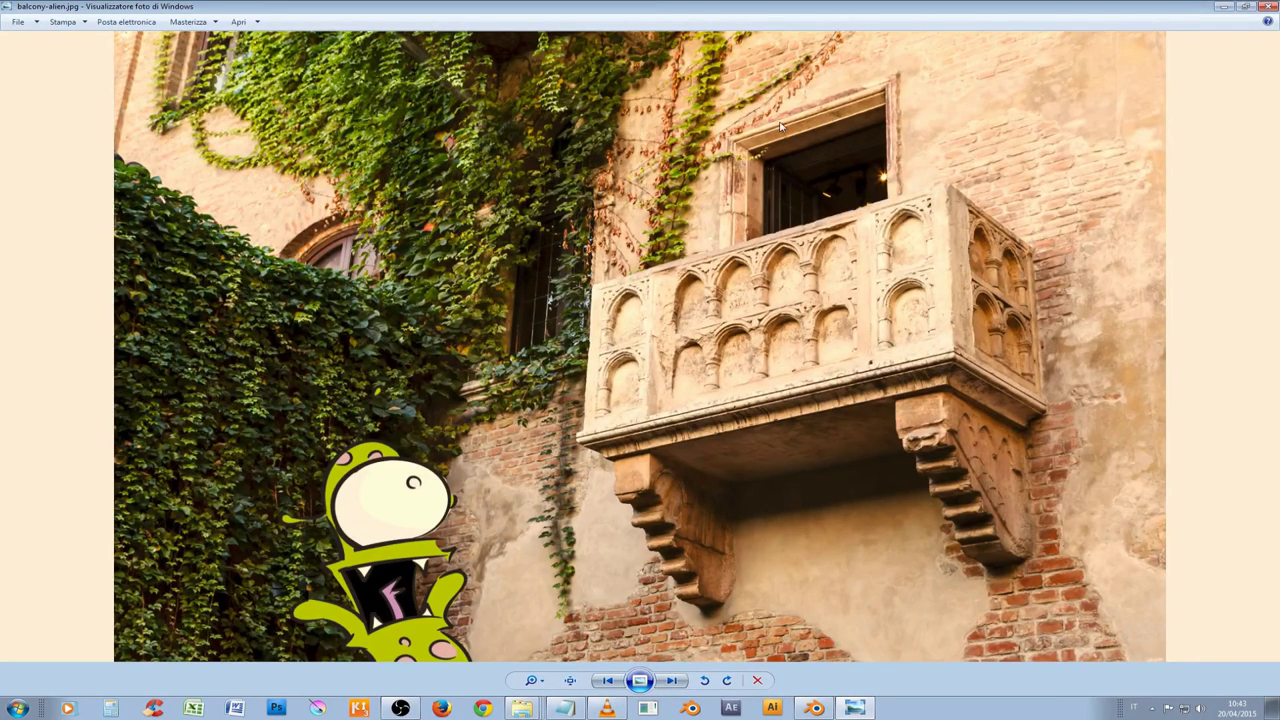
click(1270, 7)
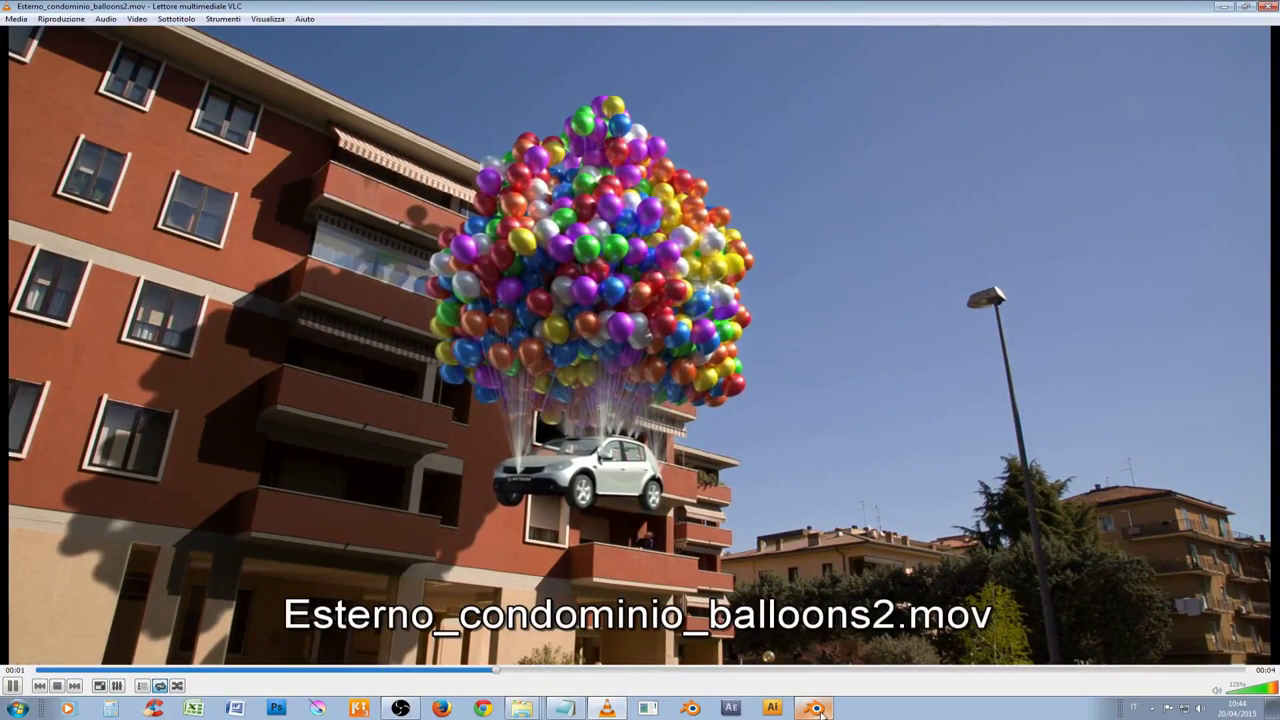
Give the balloon an Active rigid body (mass 1, Convex Hull), watch it fall, then rewind to frame 1
click(814, 707)
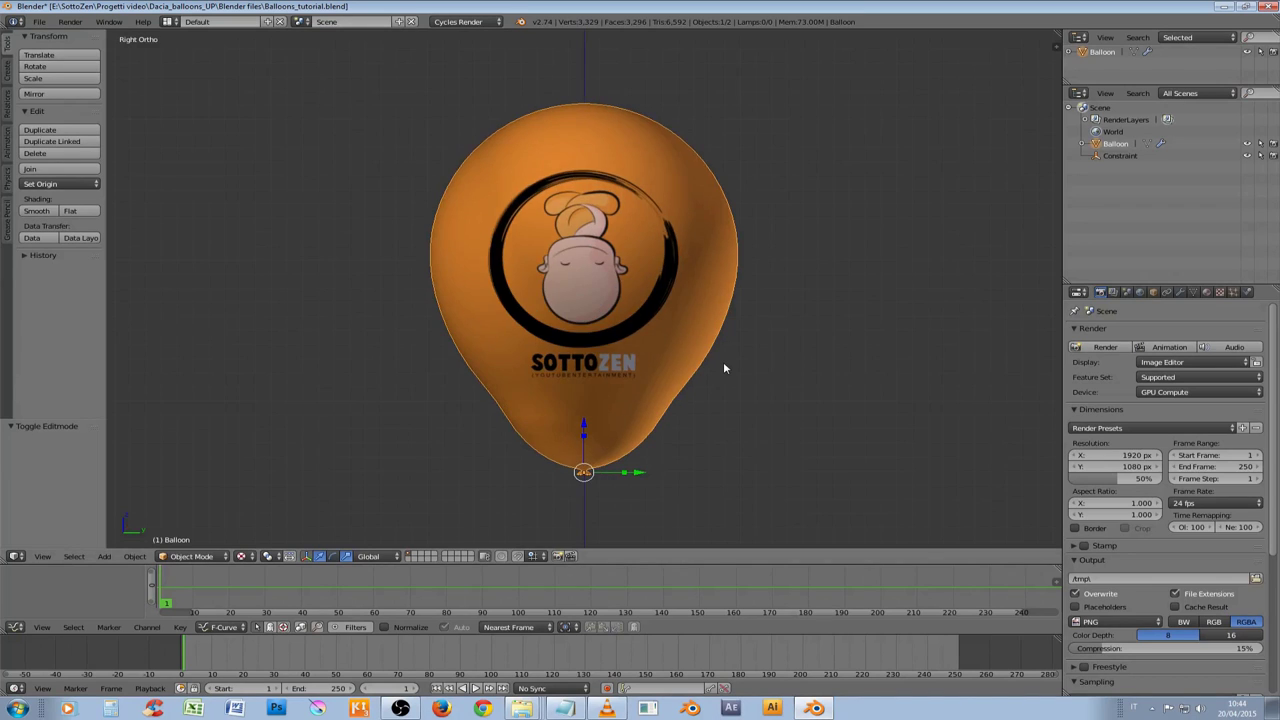
key(KP_3)
scroll(700, 372, down, 4)
shift+middle_drag(737, 383, 749, 243)
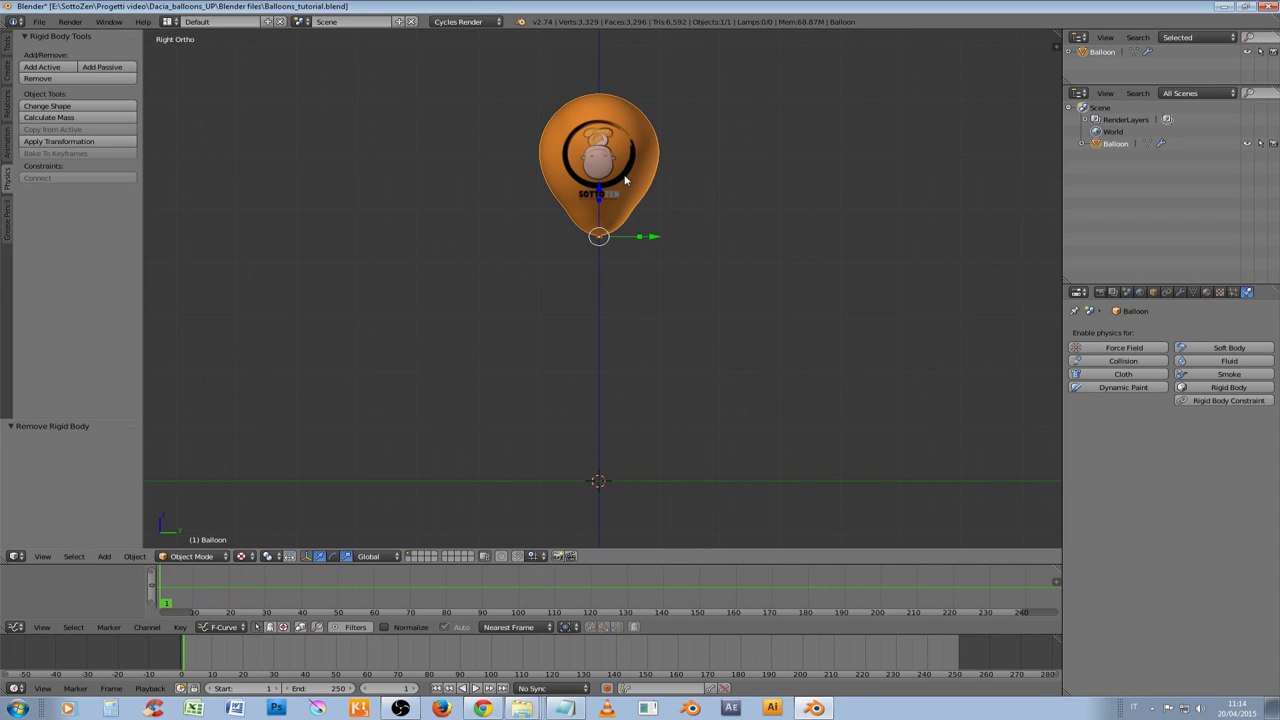
click(1221, 389)
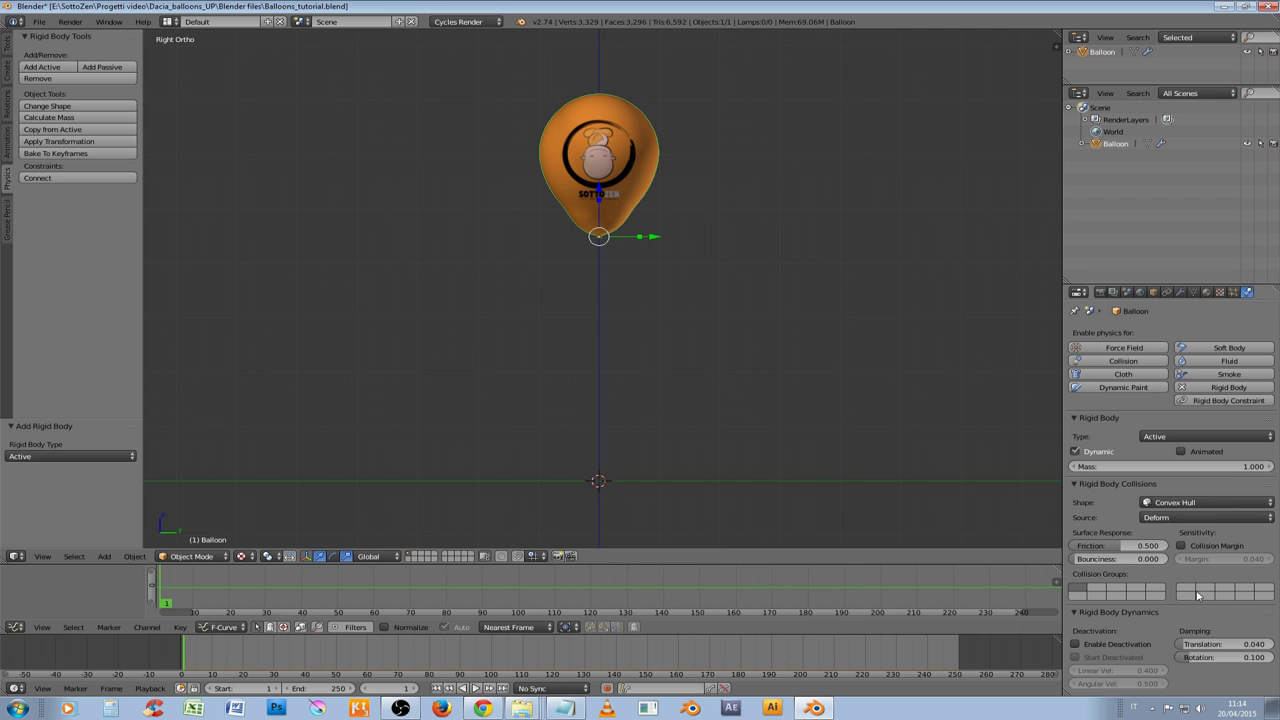
click(476, 690)
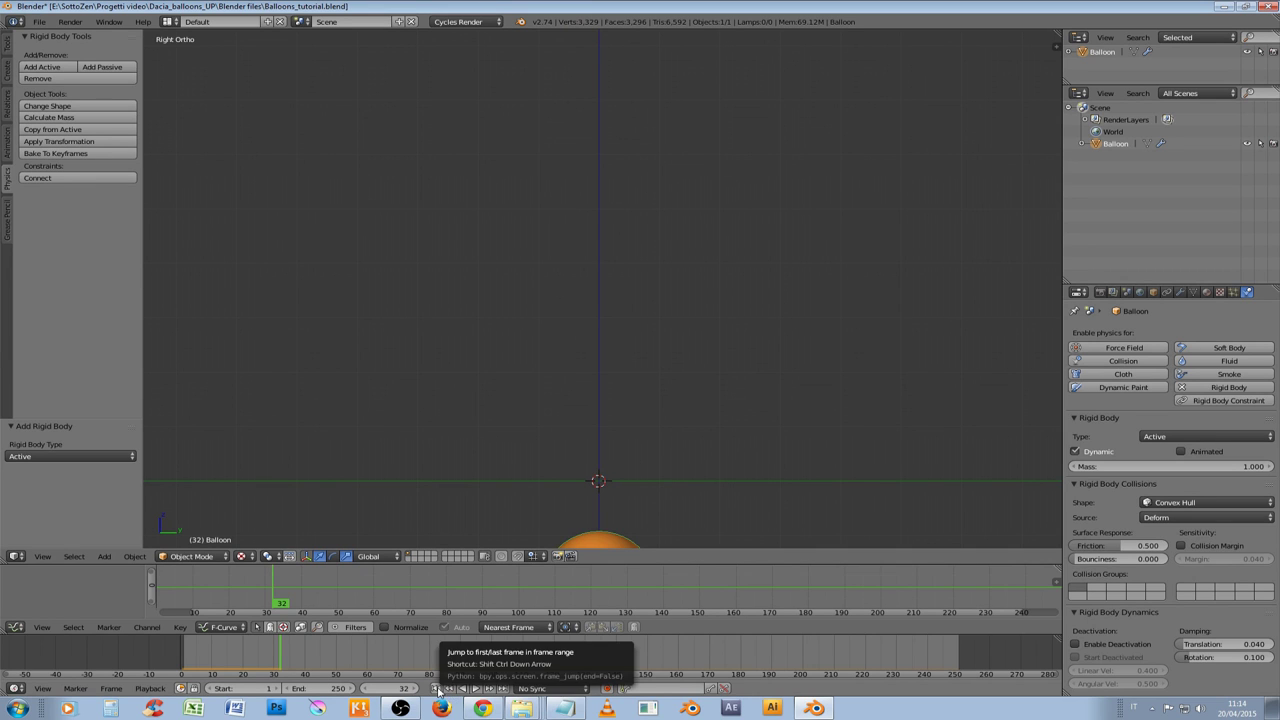
click(438, 690)
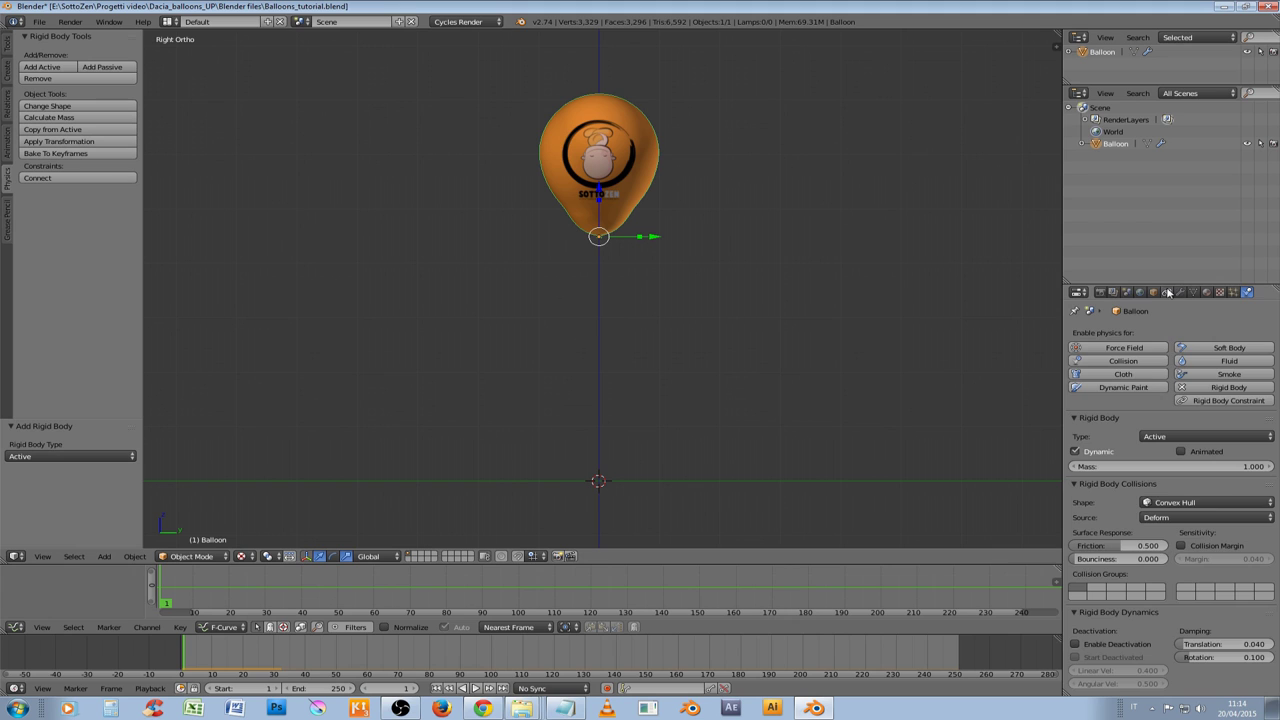
Set the scene's Gravity Z to +9.81, confirm the balloon rises on playback, and rewind
click(1115, 292)
click(1126, 292)
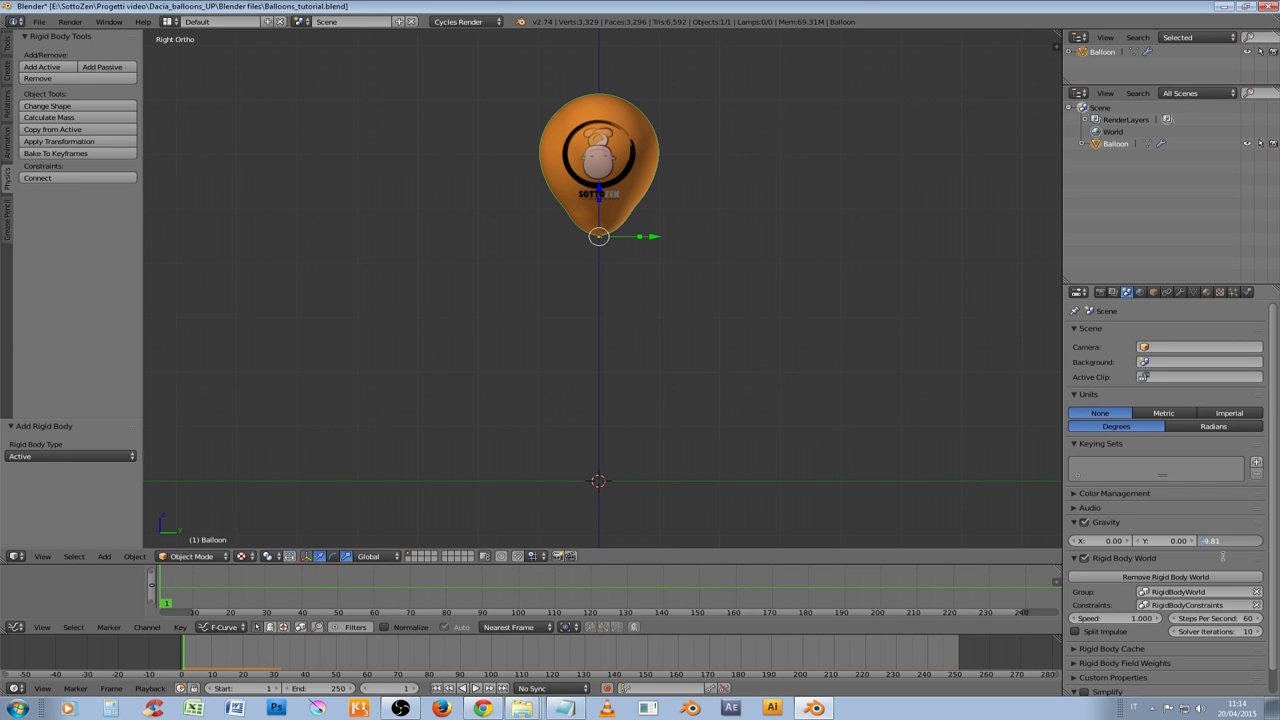
click(475, 689)
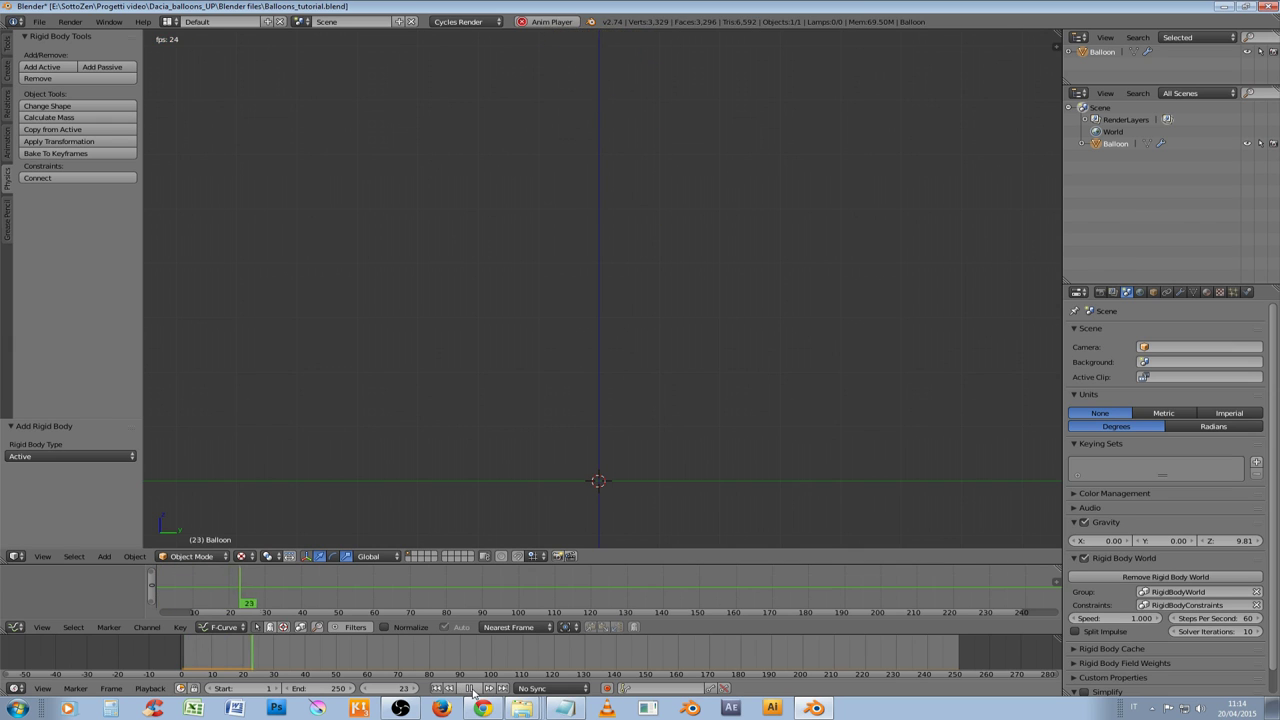
click(436, 689)
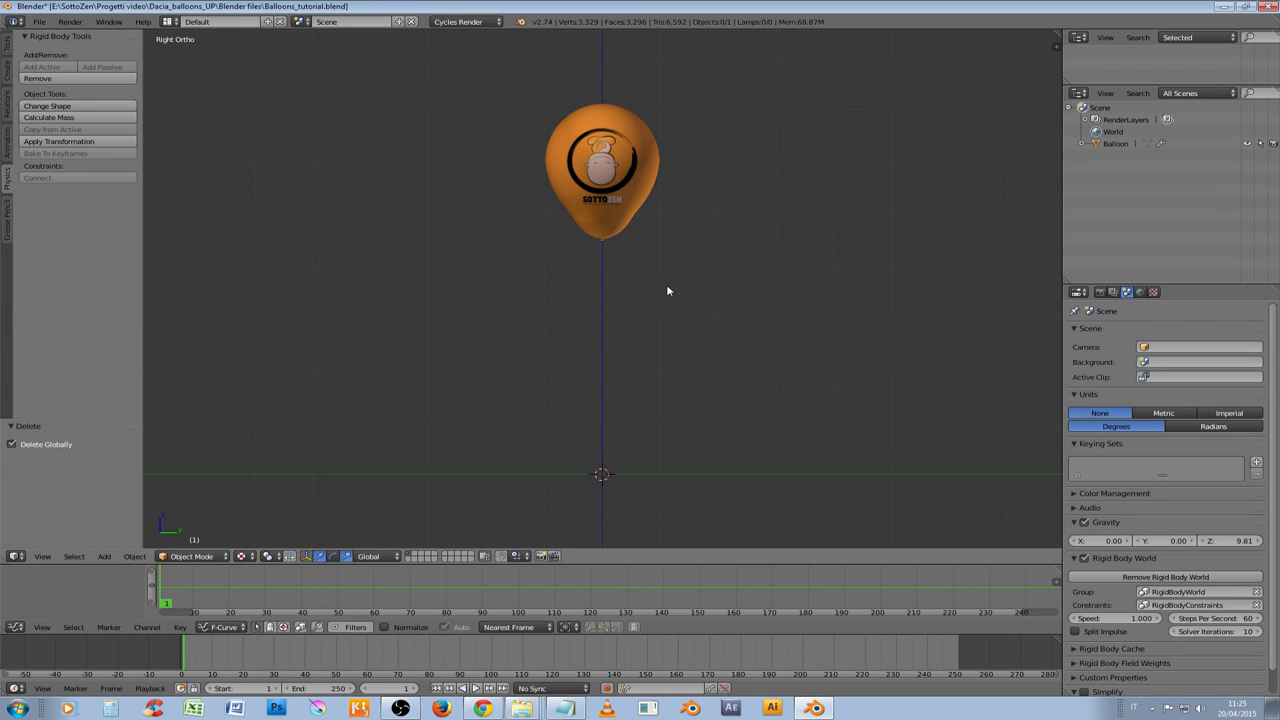
Add a cube at the origin and scale it down to 0.23
key(shift+a)
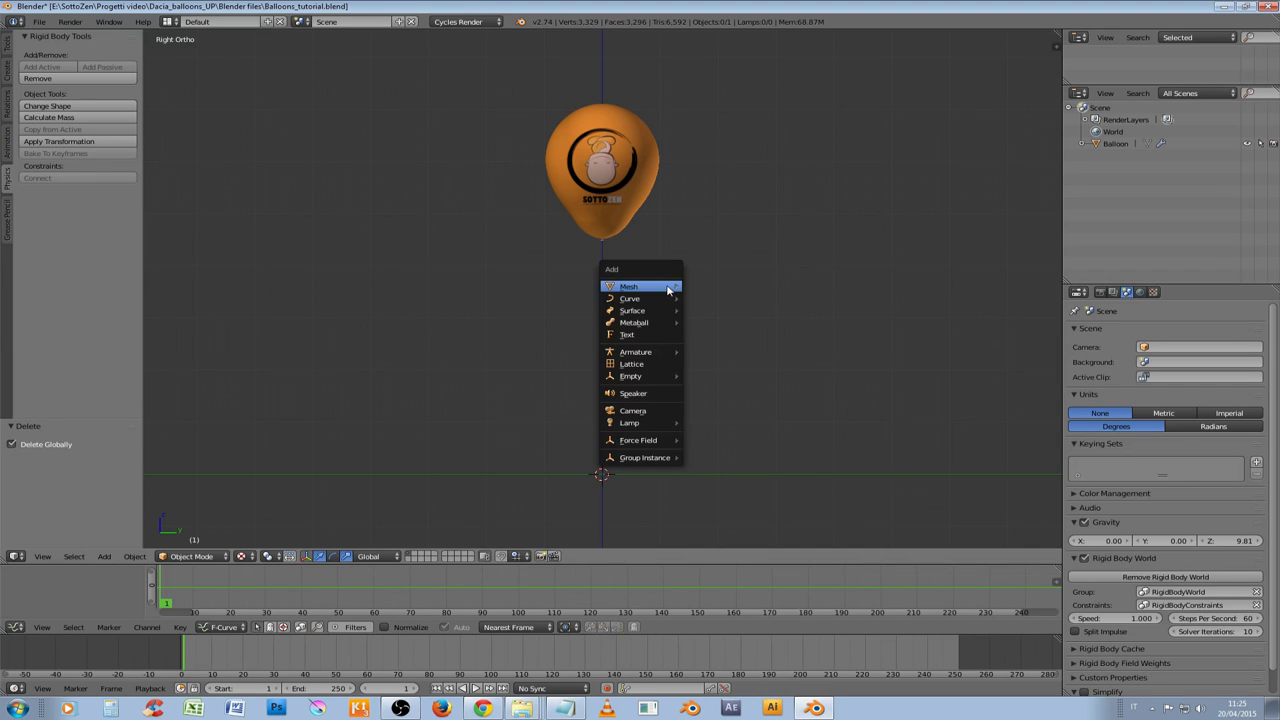
mouse_move(668, 289)
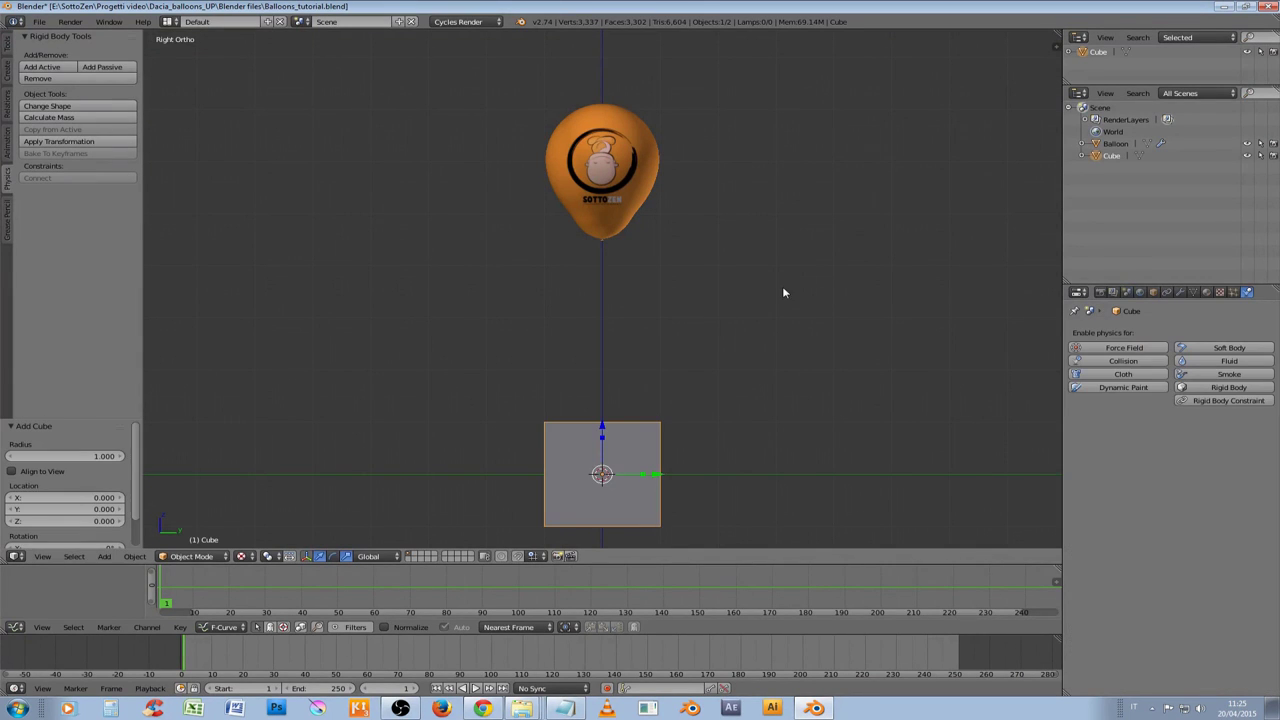
key(s)
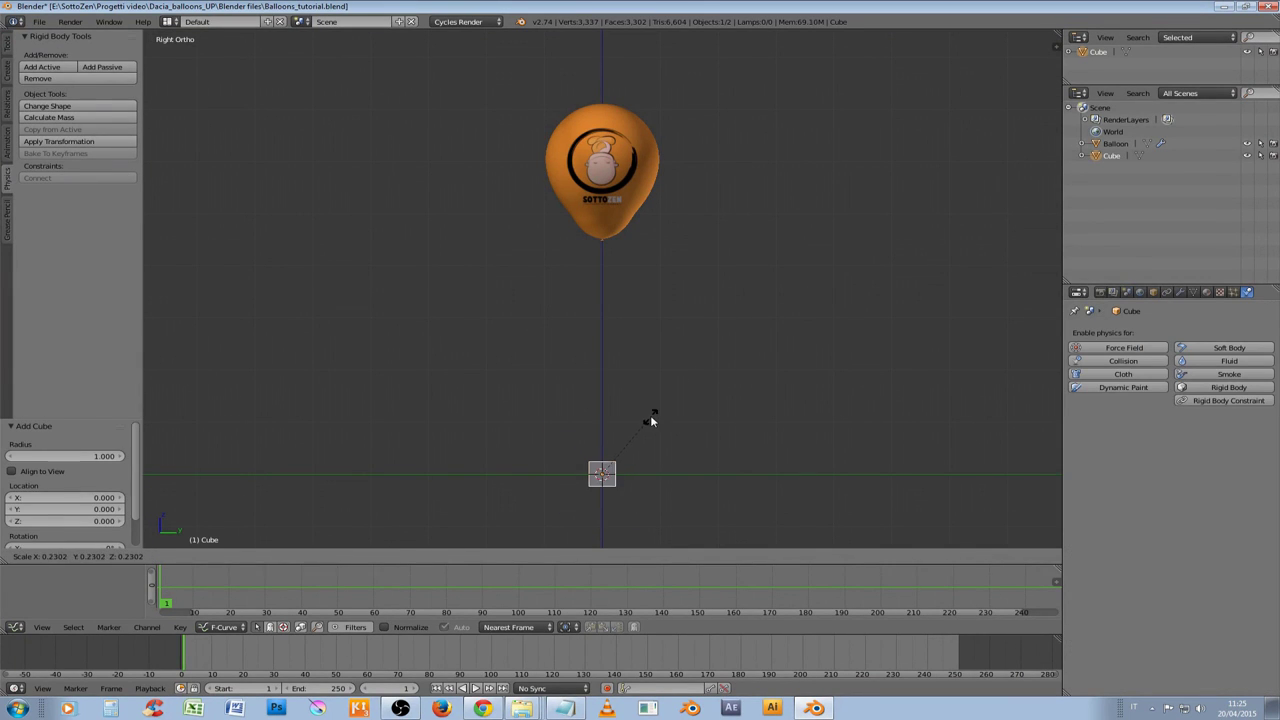
click(650, 415)
Rename the cube CTR_balloon and set its Maximum Draw Type to Wire
click(1153, 292)
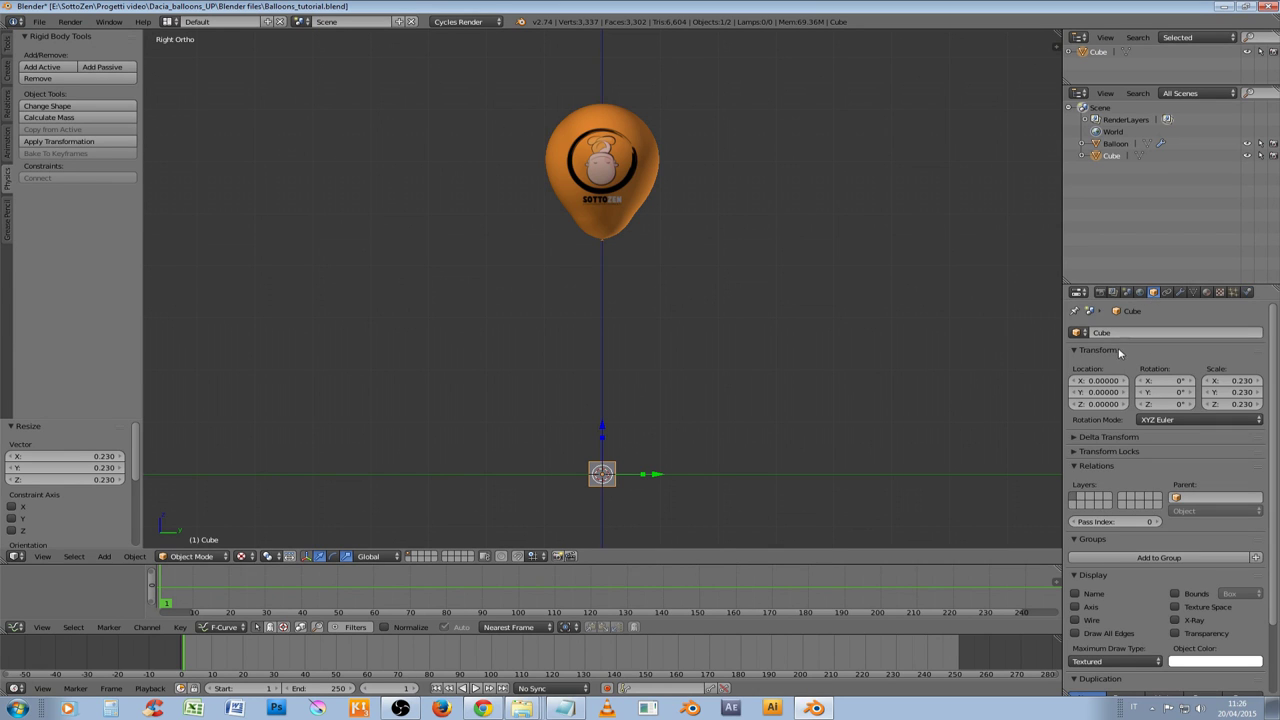
click(1123, 332)
text(c)
text(TR_balloon)
key(Return)
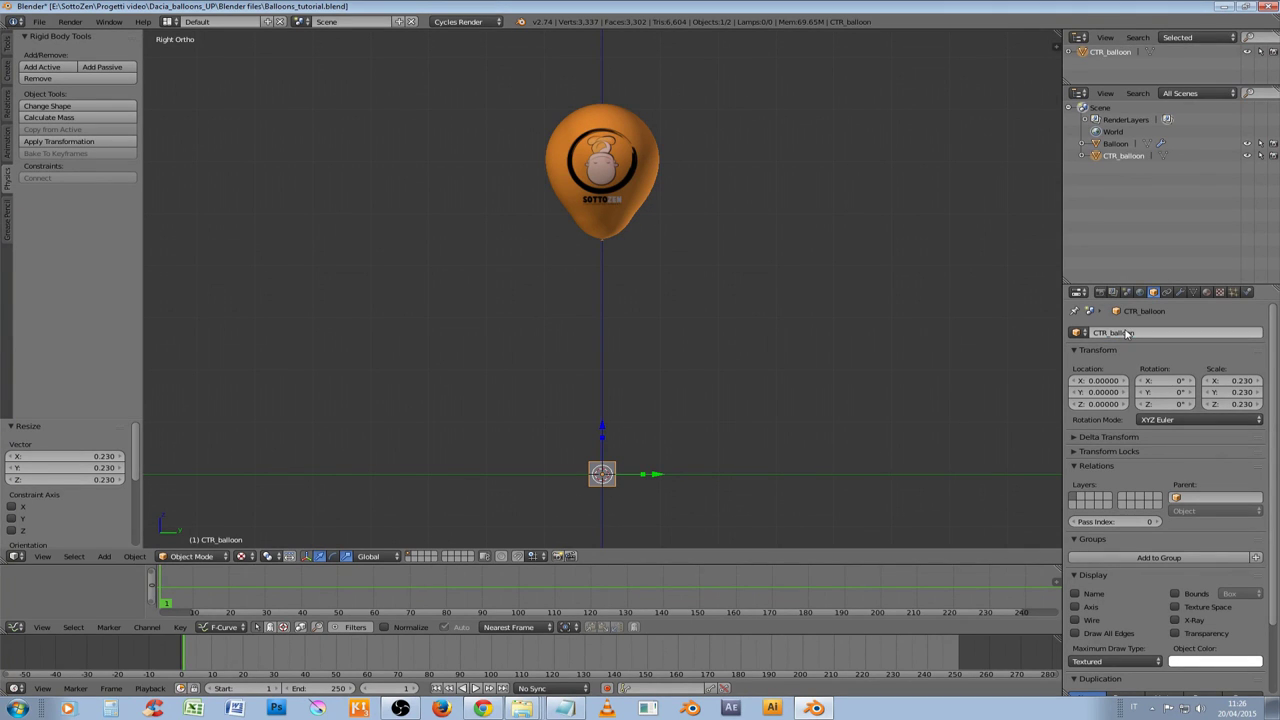
click(1105, 665)
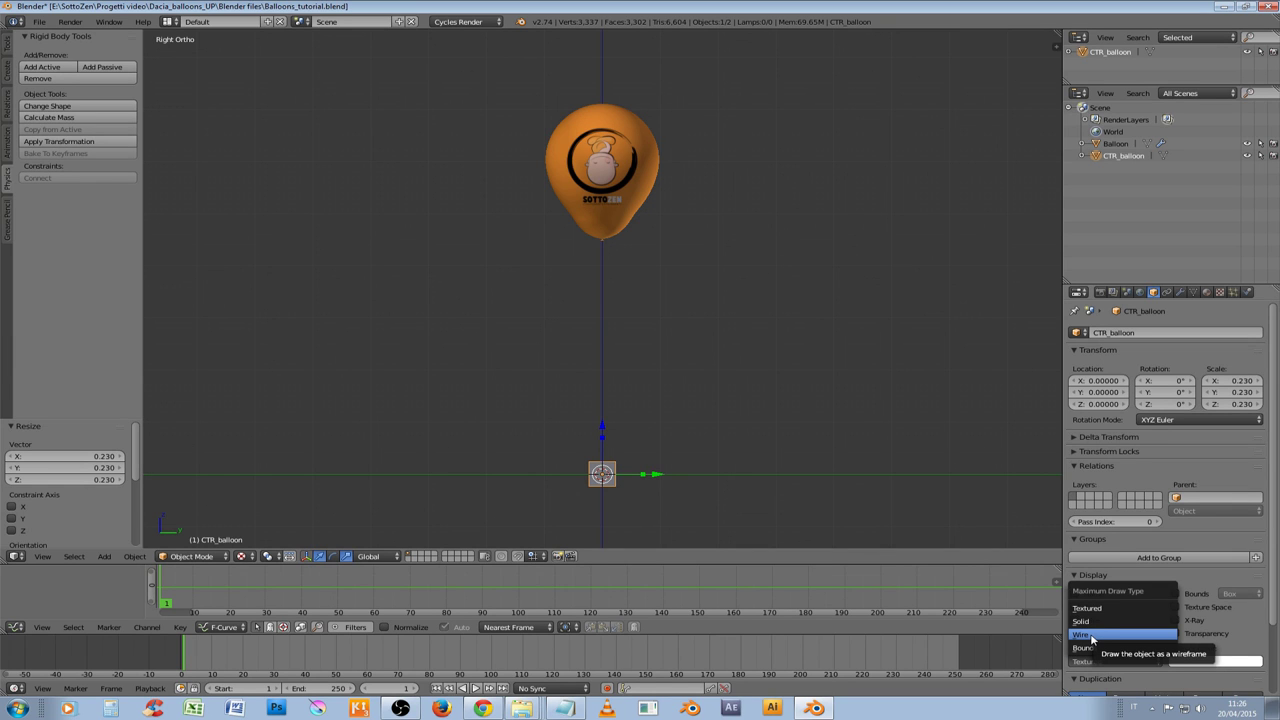
click(1092, 636)
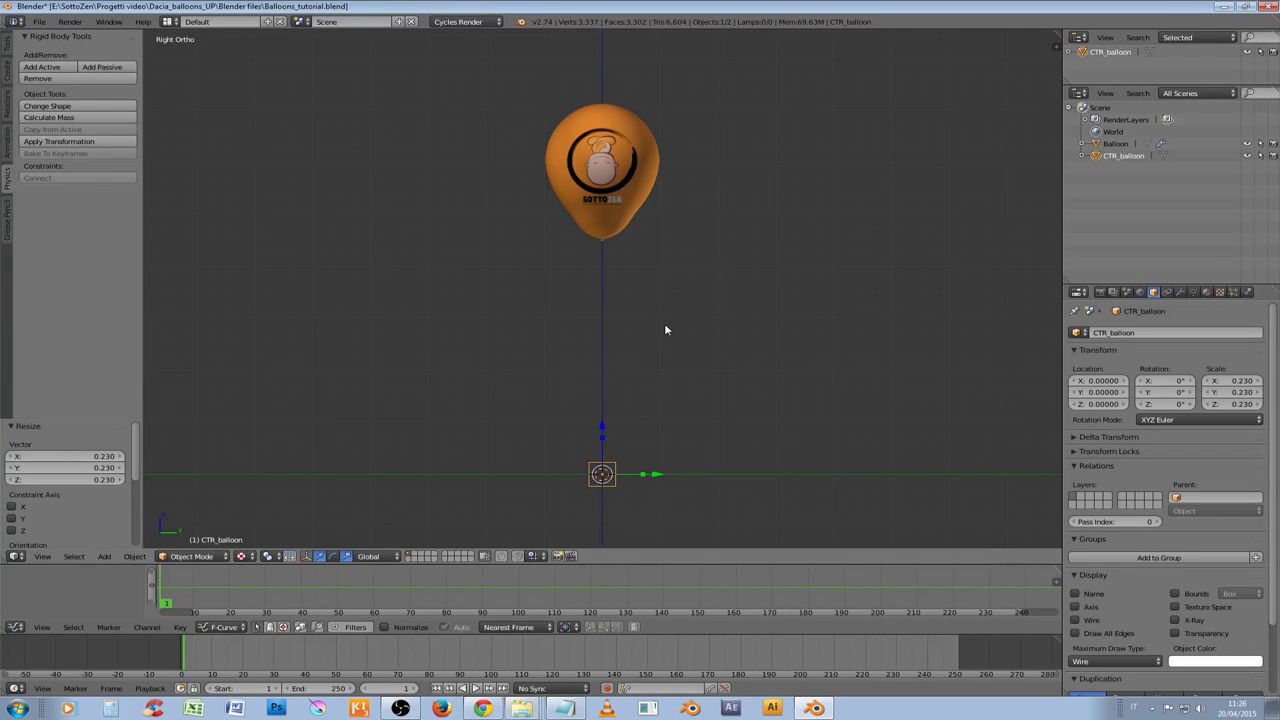
Select the CTR_balloon cube and add a rigid body set to Passive type
right_click(616, 178)
right_click(613, 467)
click(1247, 292)
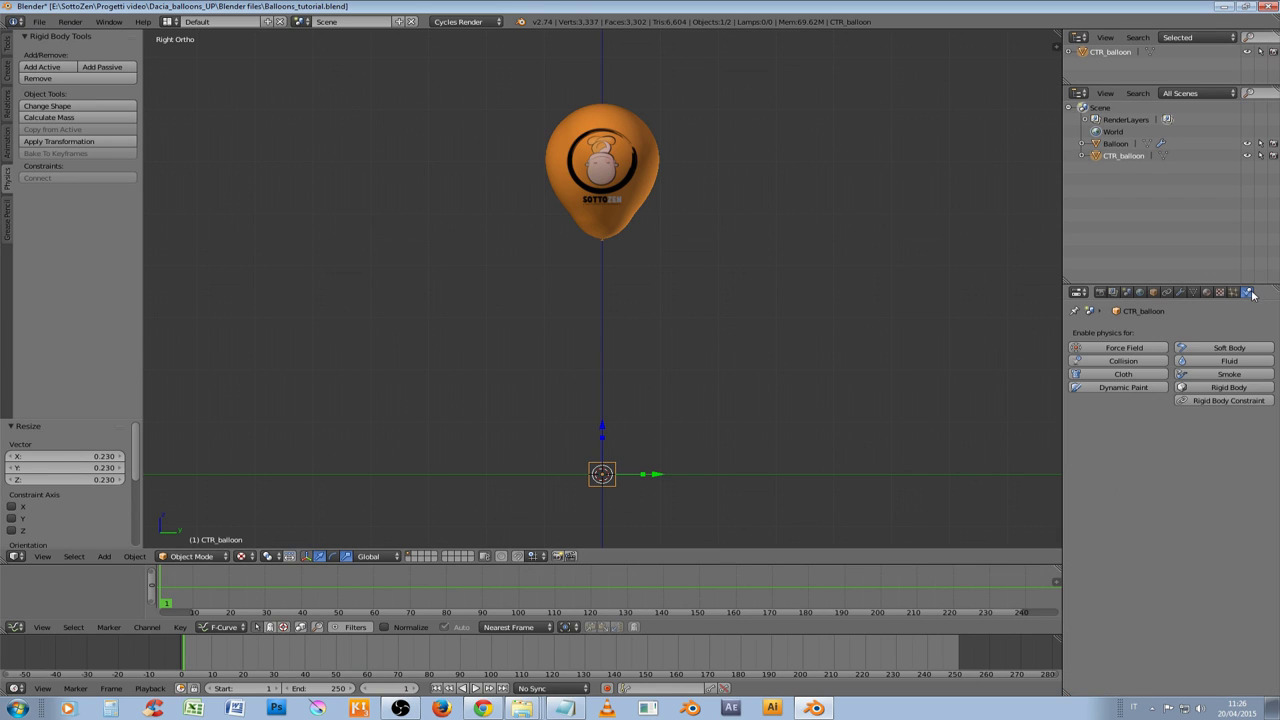
click(1221, 389)
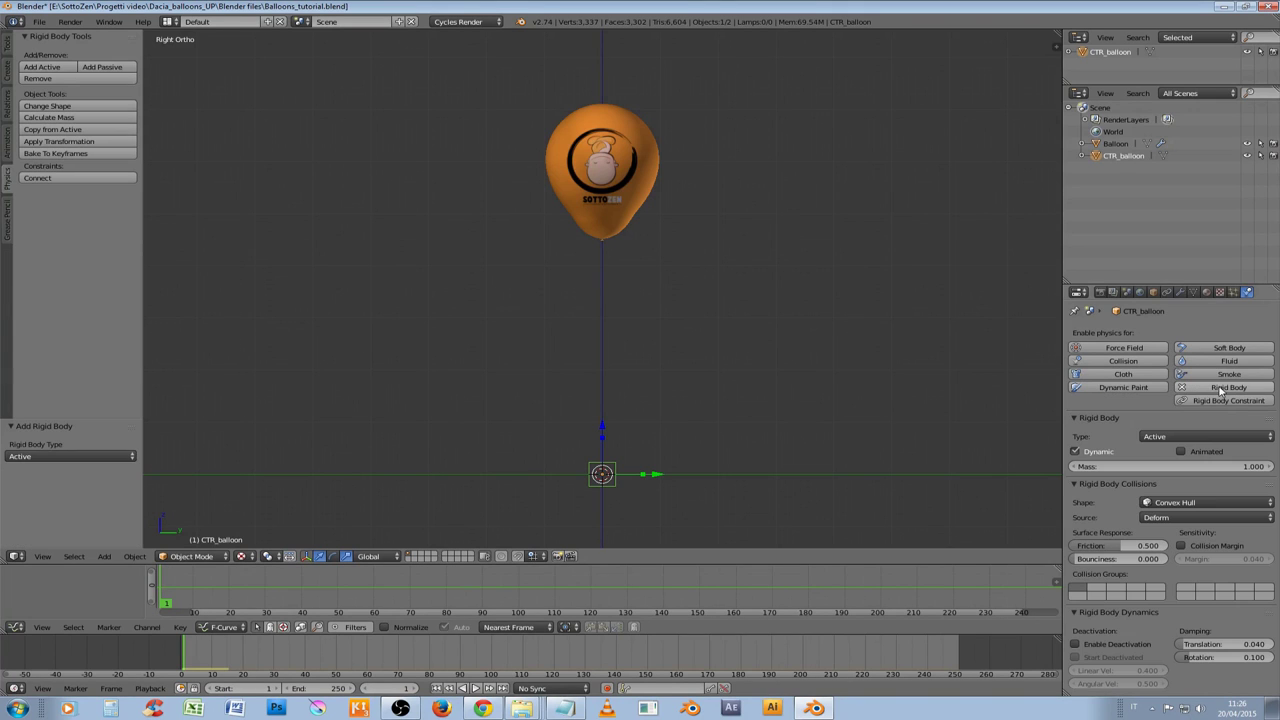
click(1169, 435)
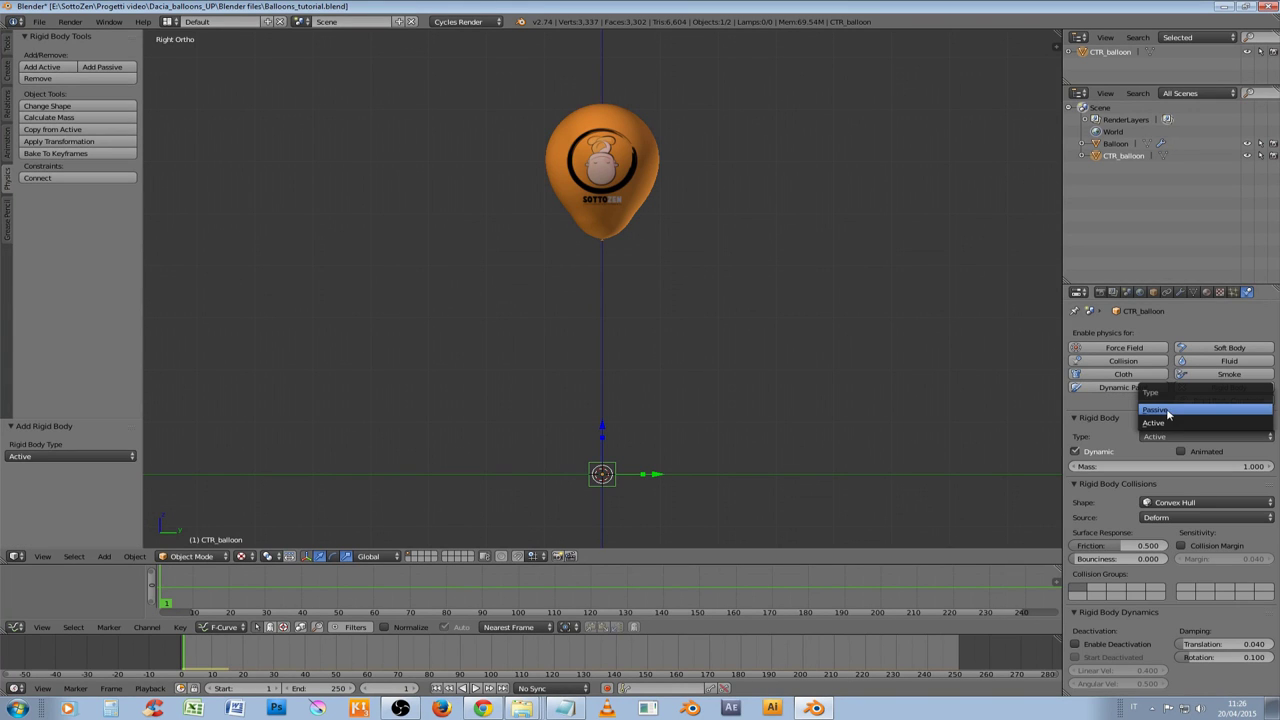
click(1169, 414)
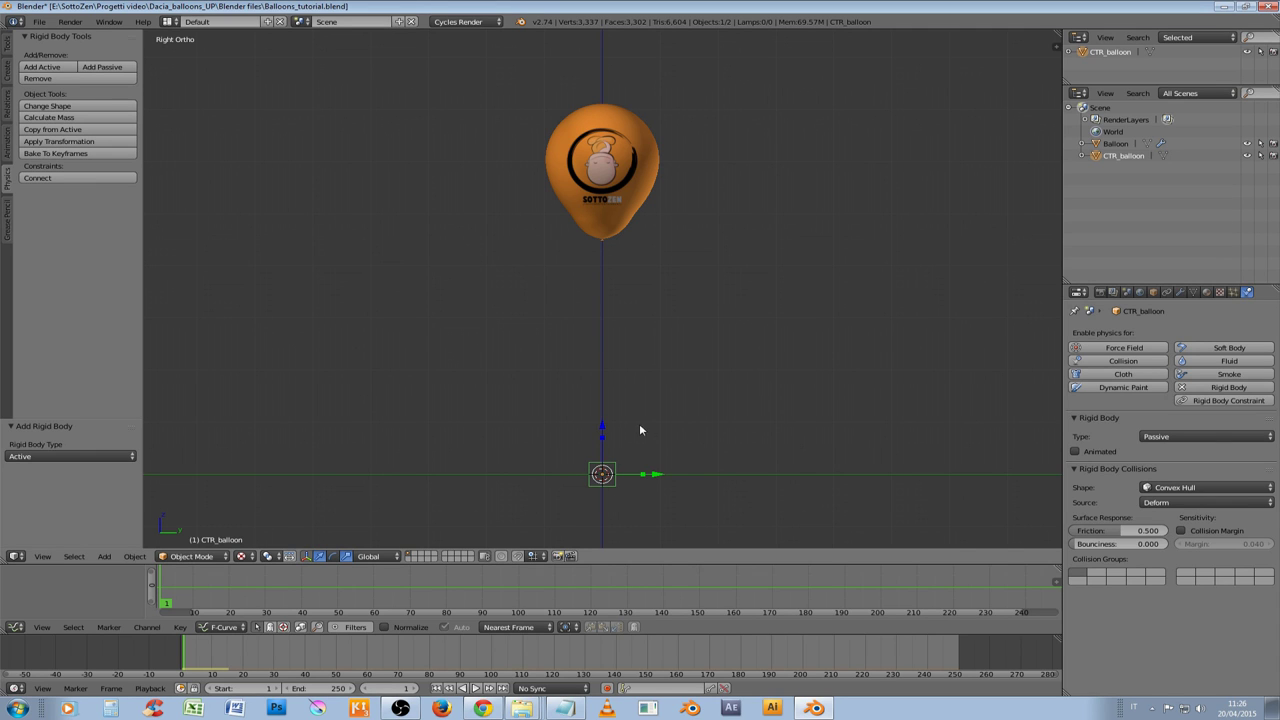
Connect Balloon to active CTR_balloon with a Point constraint located at Active, then reselect Balloon
right_click(613, 172)
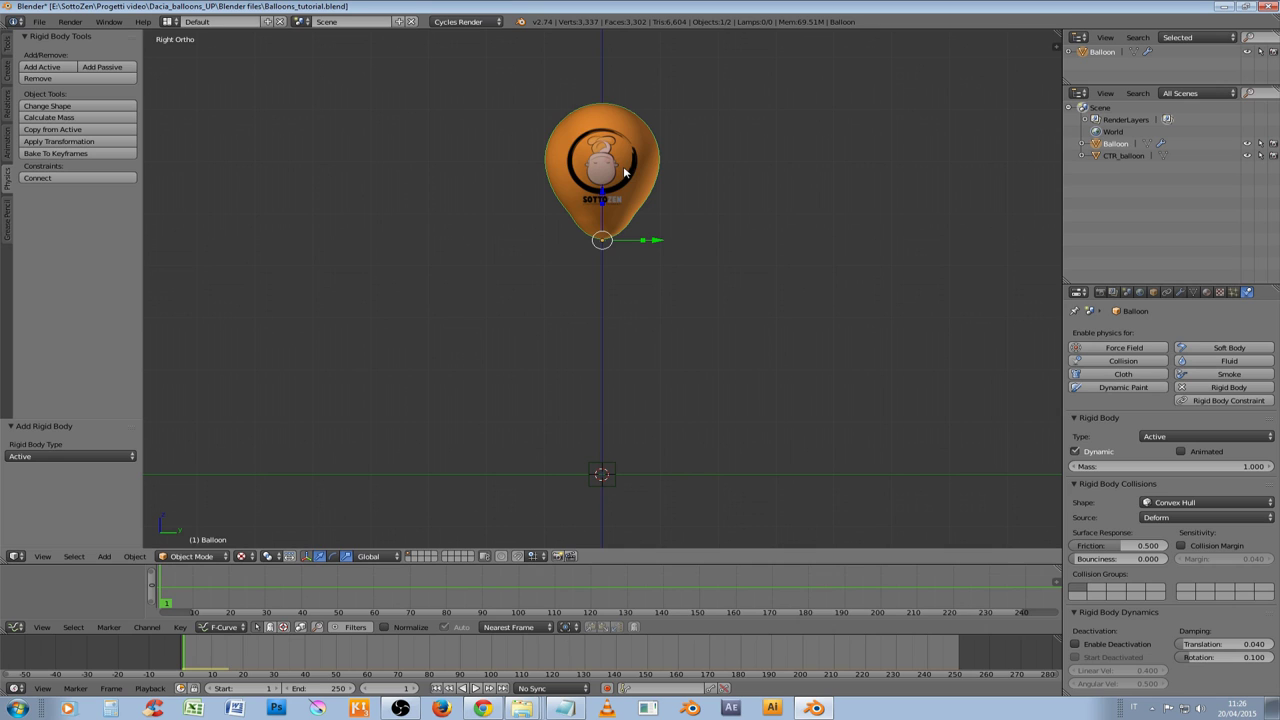
shift+right_click(615, 464)
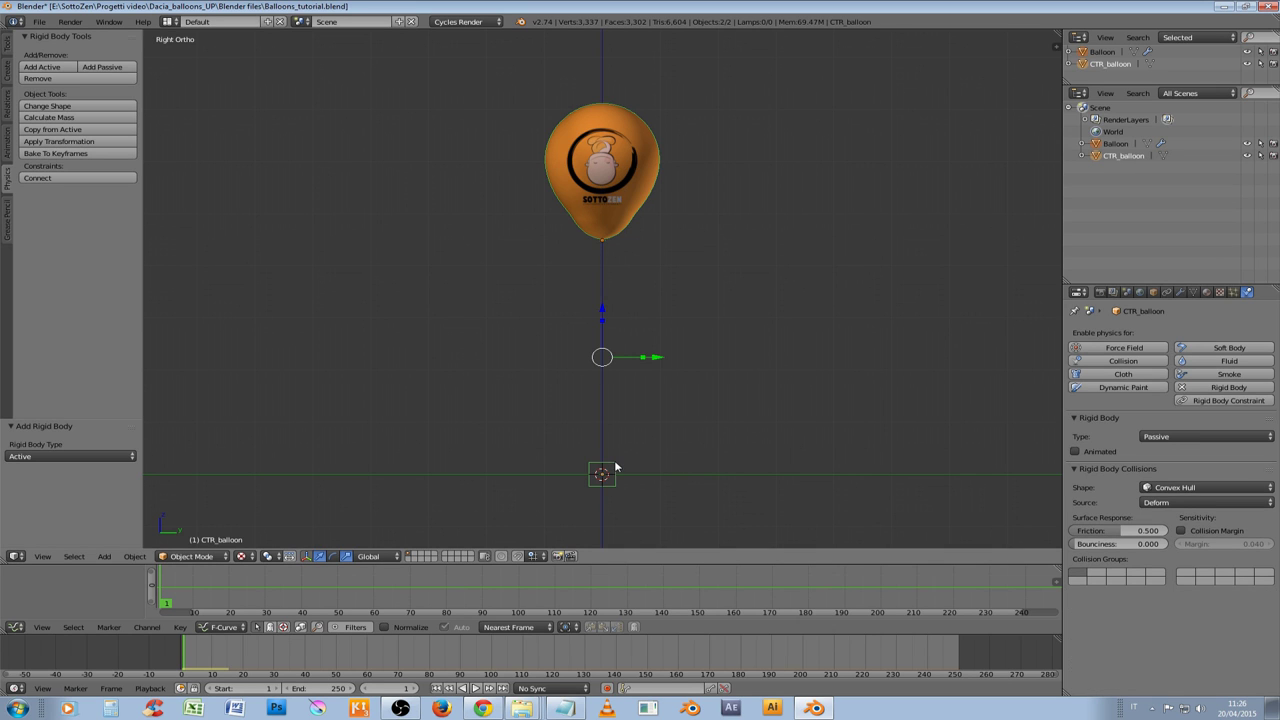
click(73, 178)
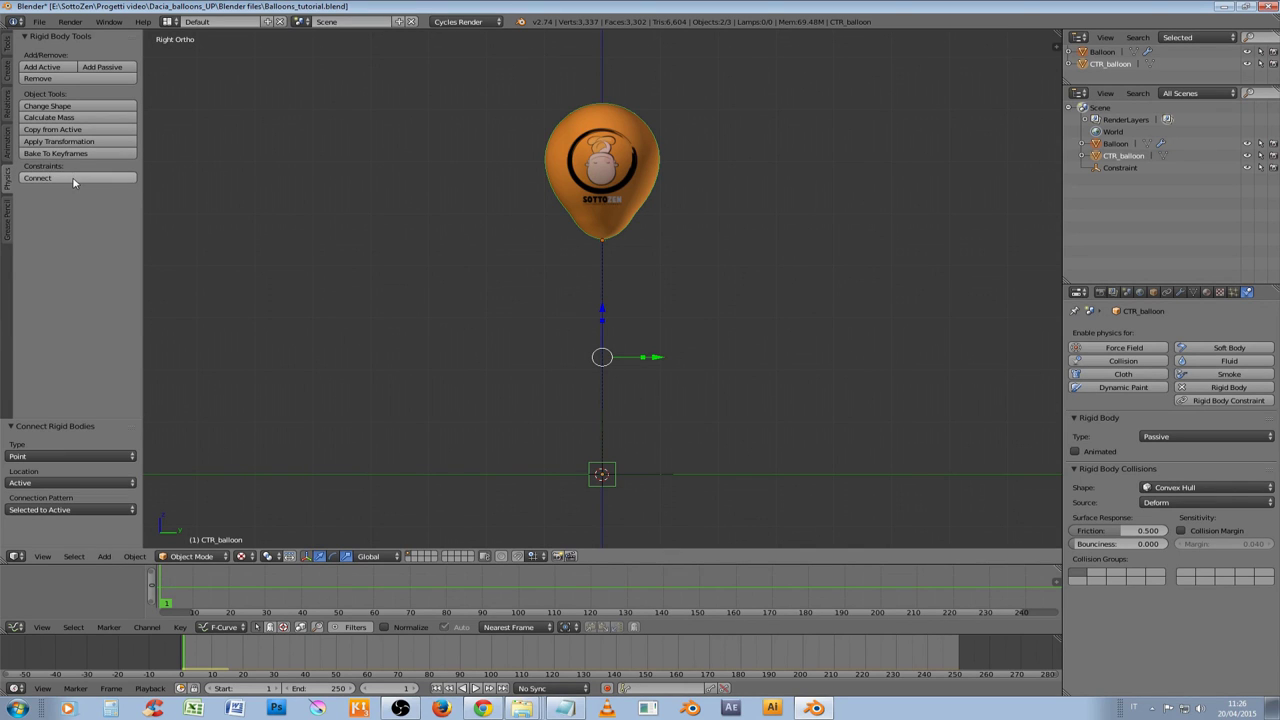
click(37, 442)
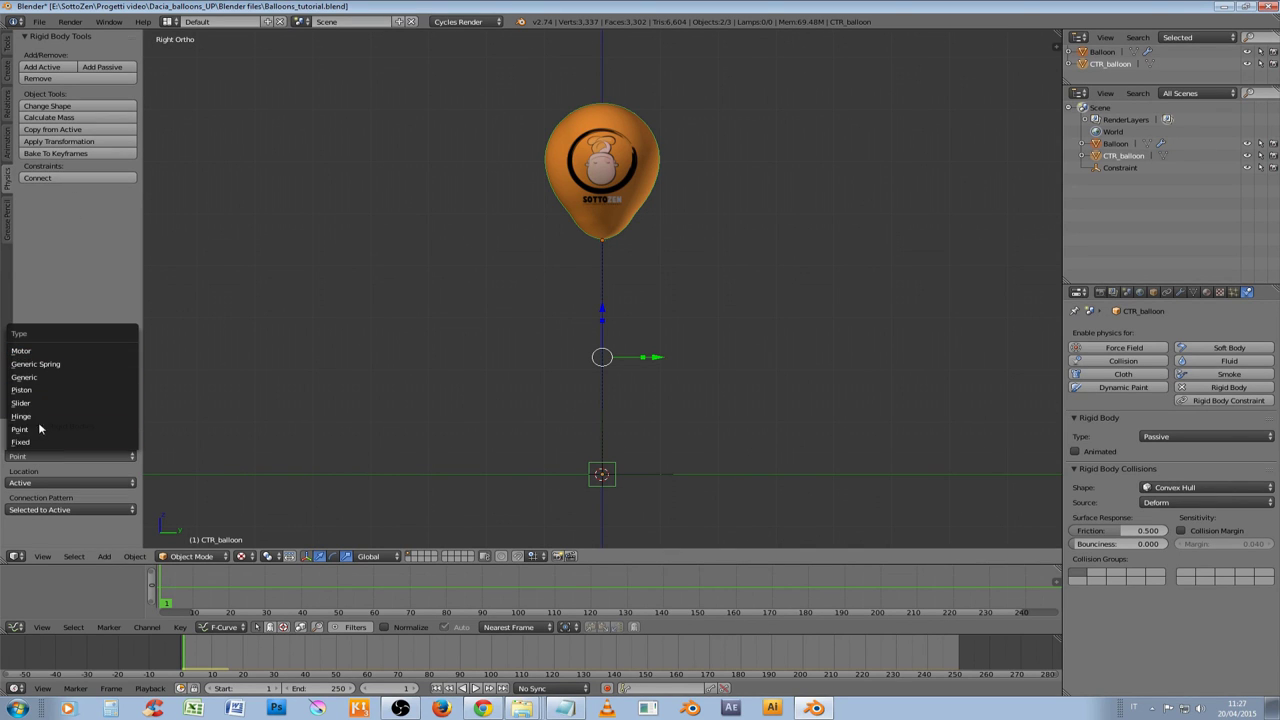
click(37, 431)
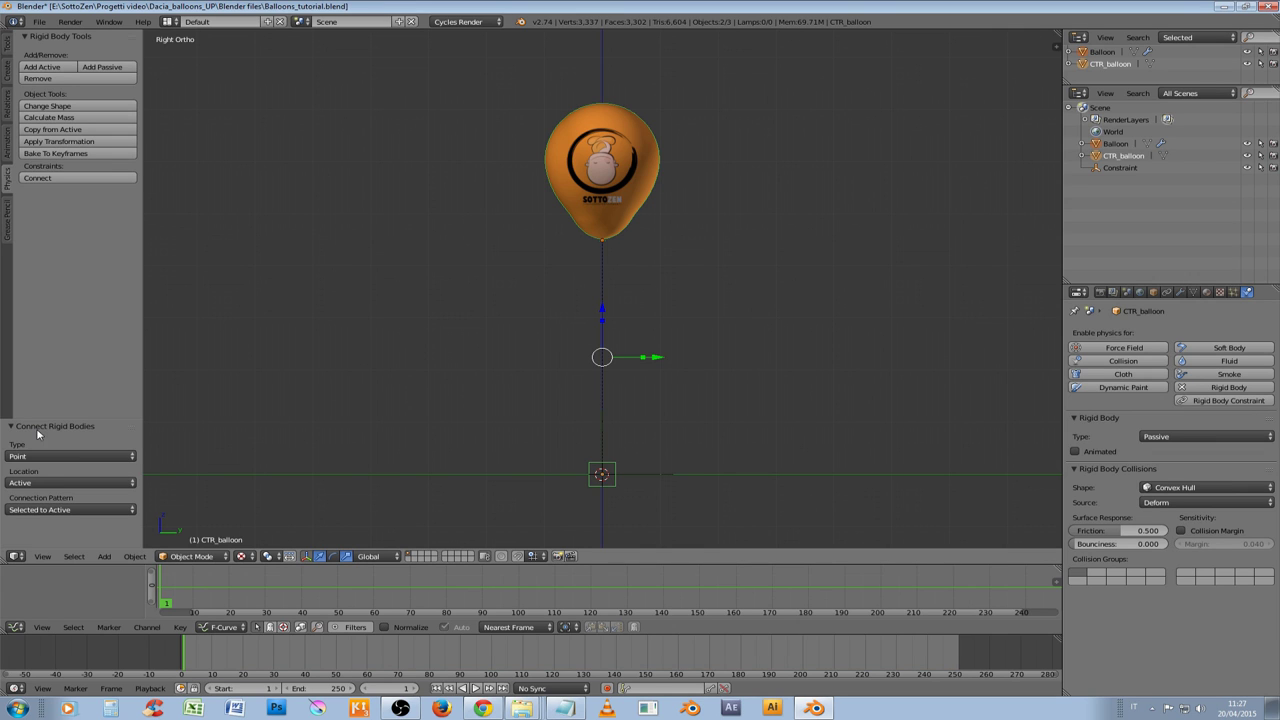
click(40, 483)
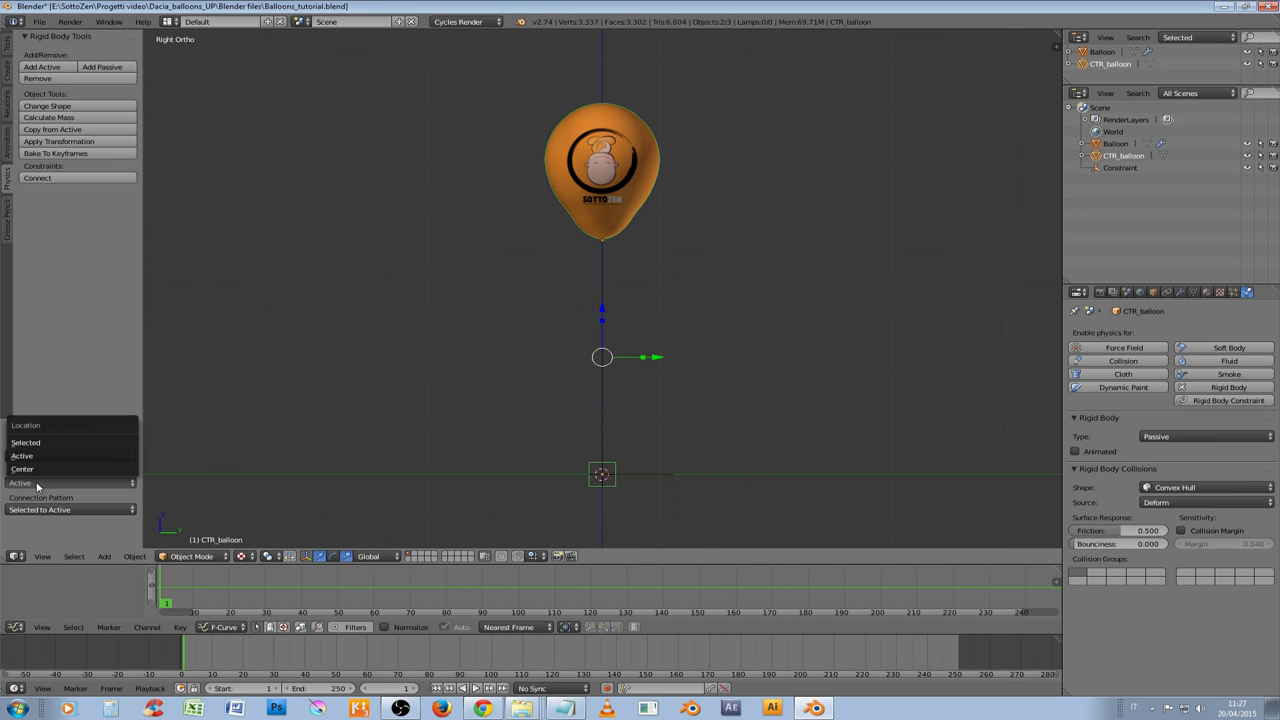
click(37, 458)
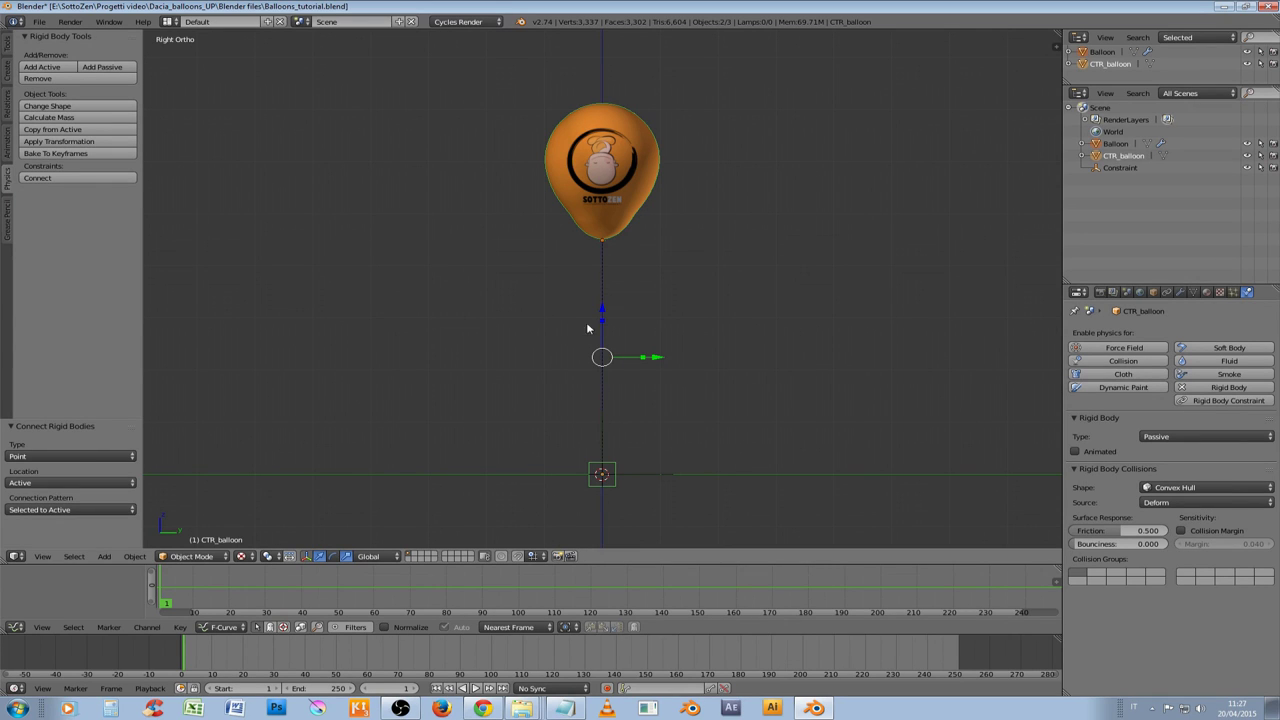
right_click(644, 186)
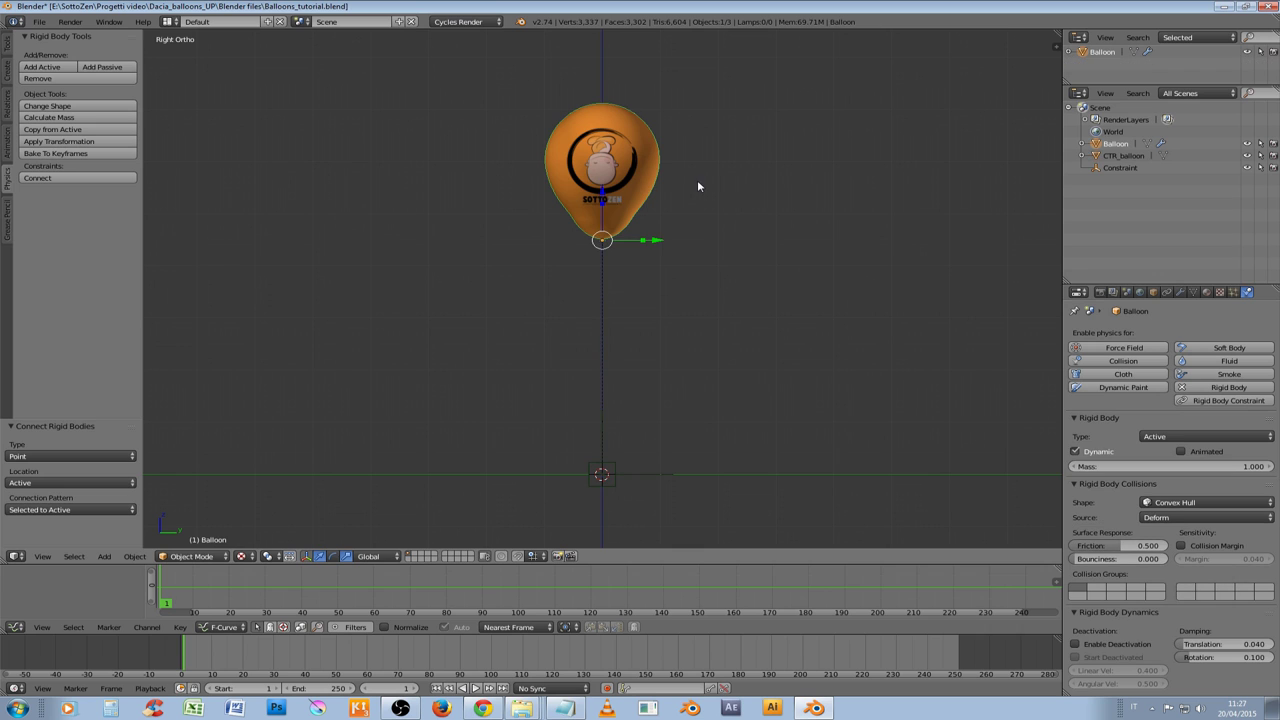
Nudge the balloon slightly sideways, play the simulation, then stop and rewind to frame 1
key(g)
click(673, 185)
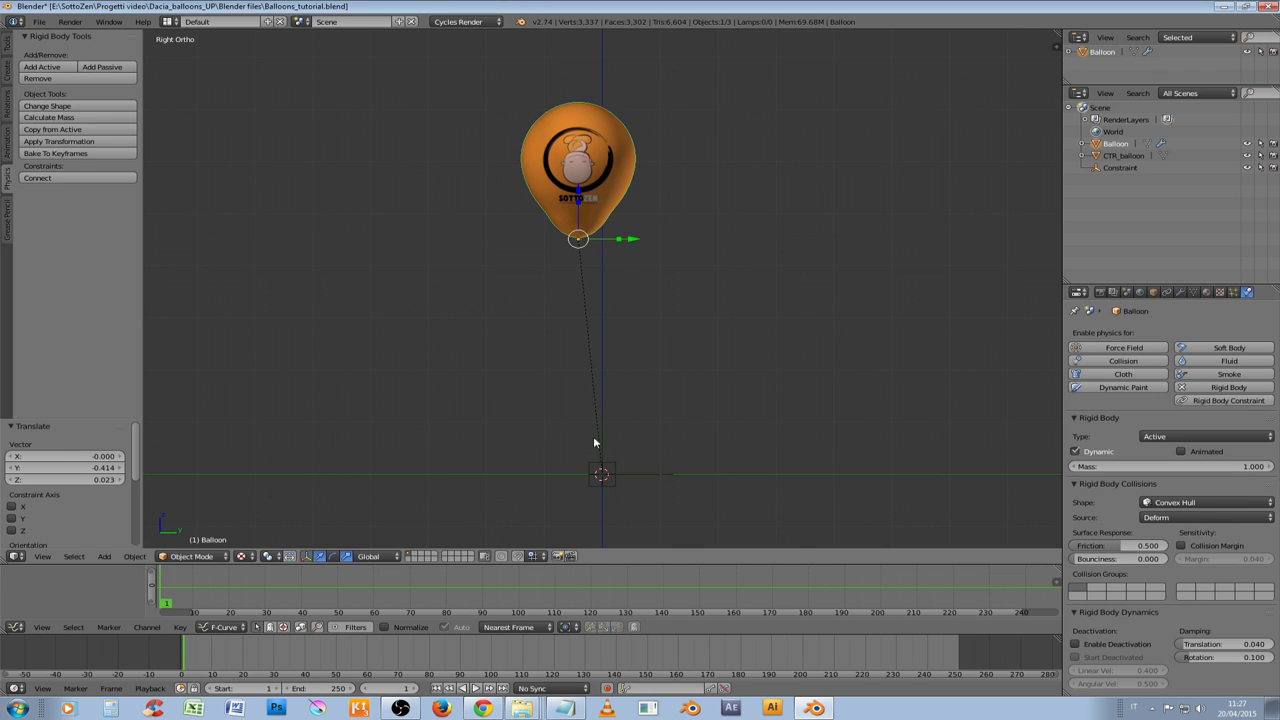
click(478, 689)
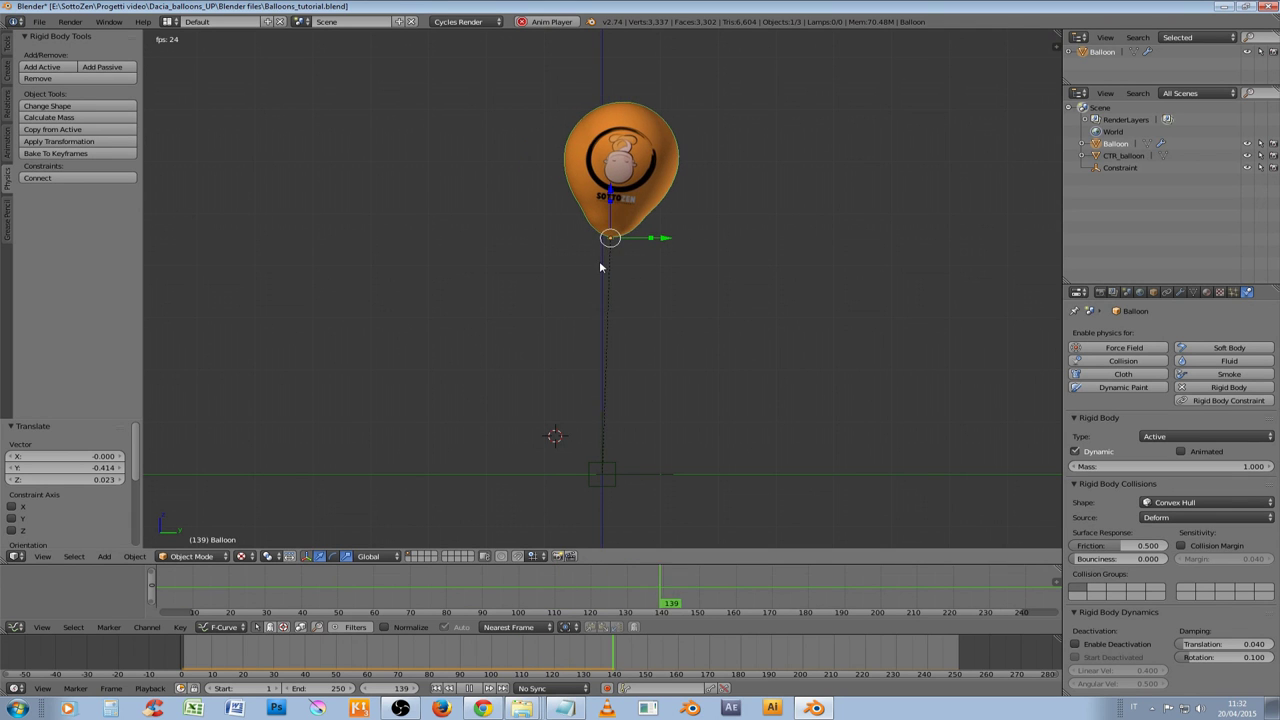
click(489, 689)
click(436, 688)
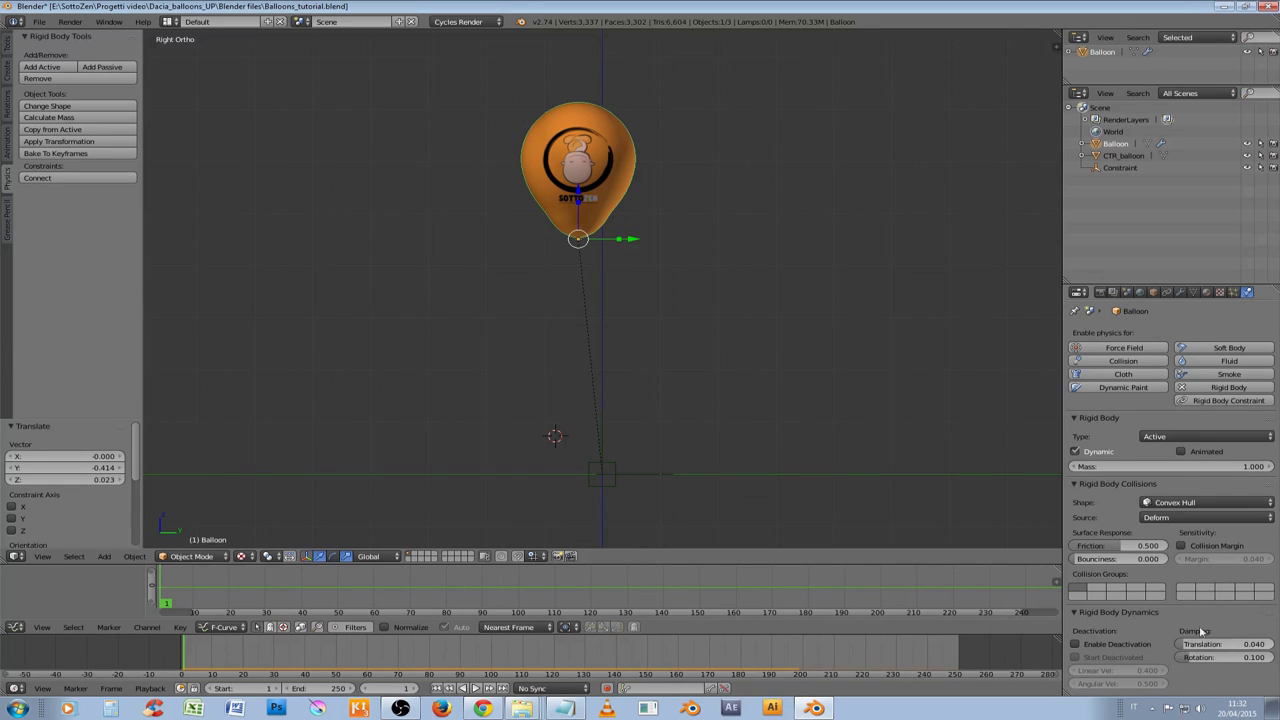
Raise the balloon's translation damping from 0.040 to 0.500 and replay the simulation
click(1181, 647)
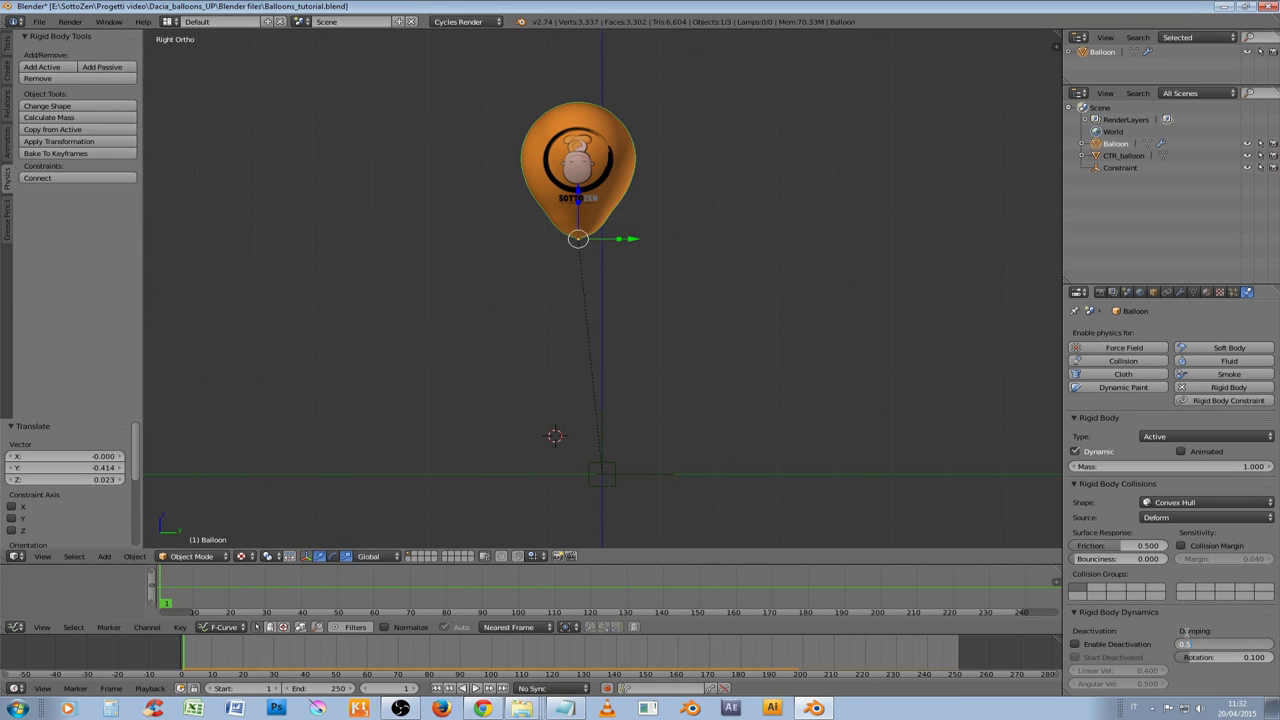
key(Return)
click(475, 688)
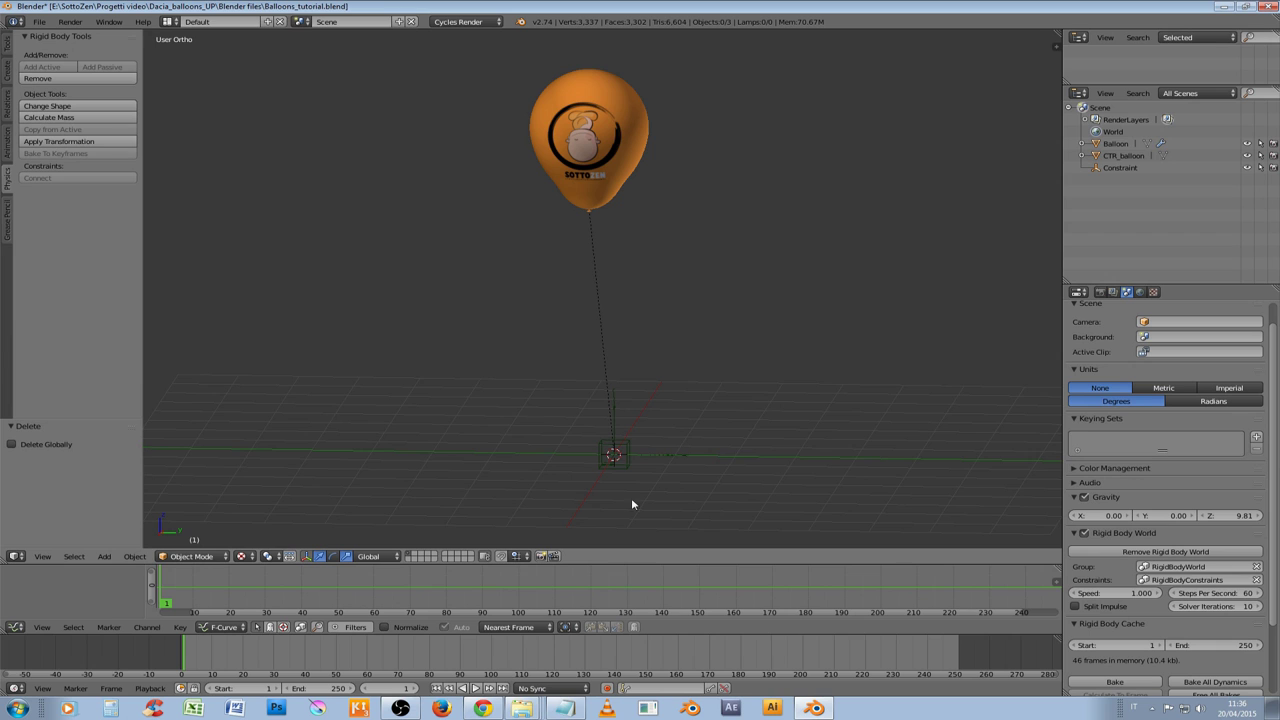
Add a Plain Axes empty at the origin and name it Balloon.000
key(shift+a)
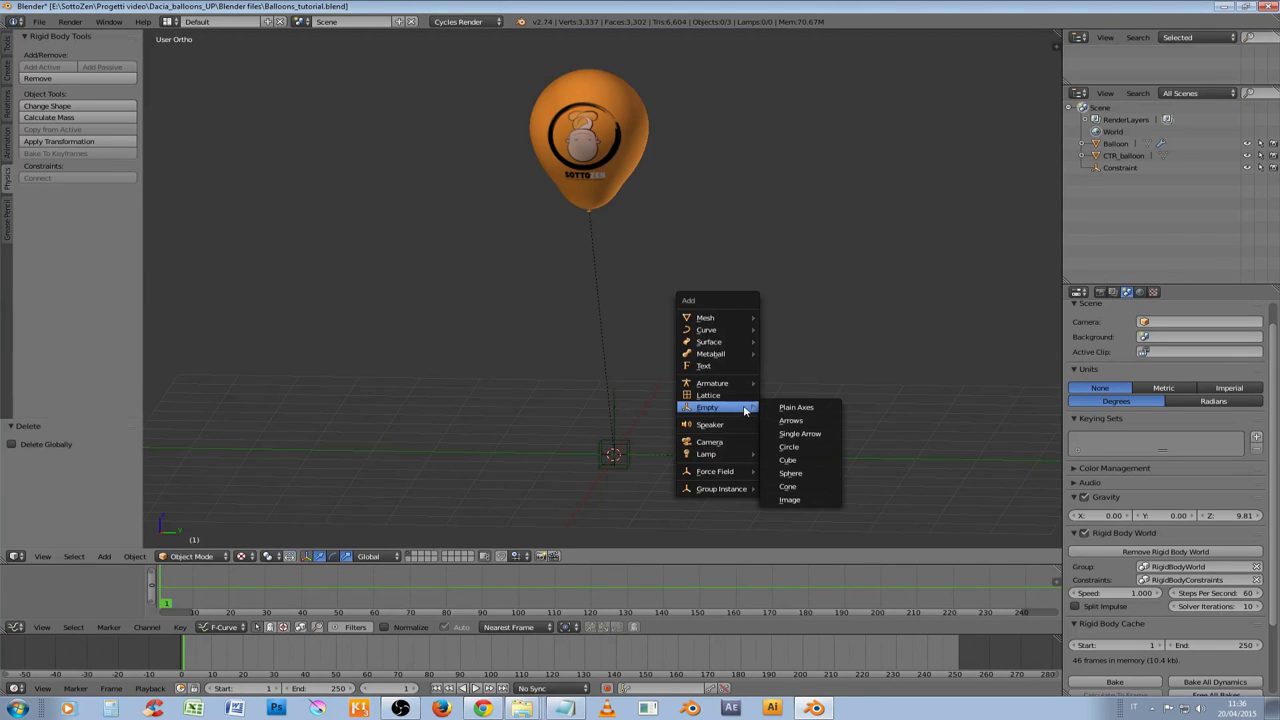
click(799, 408)
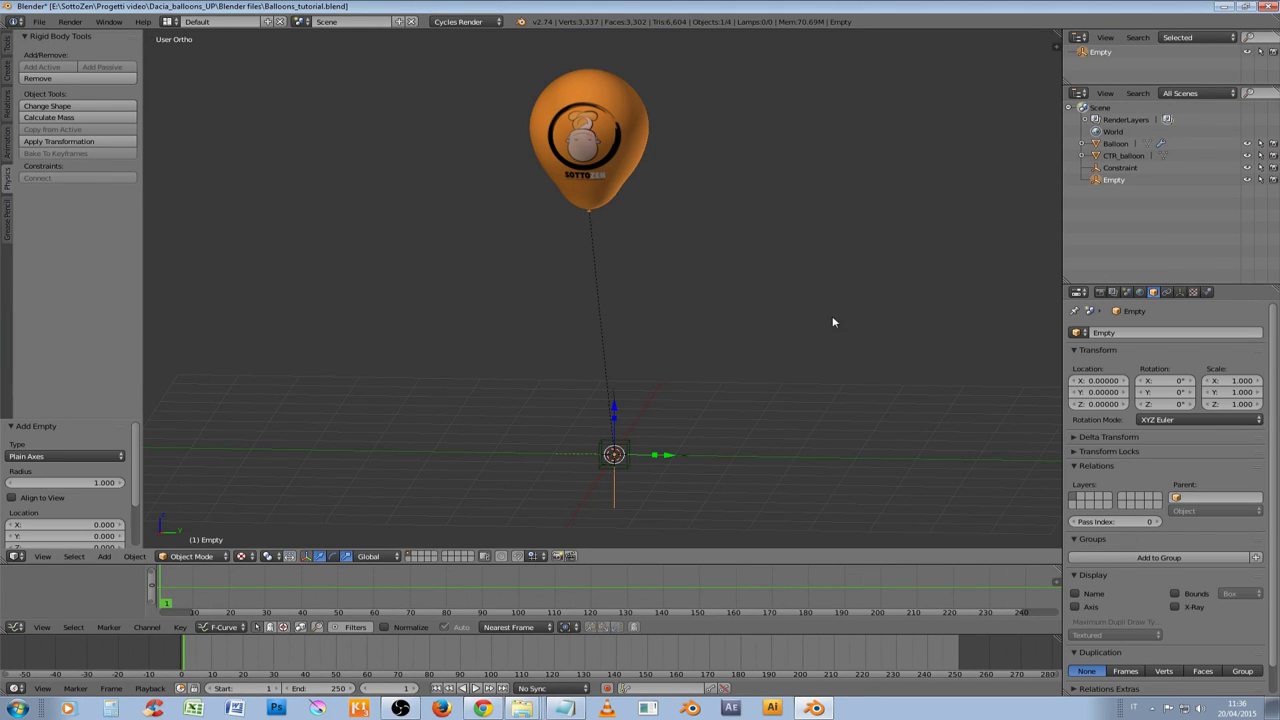
click(1126, 334)
text(Balloon.00)
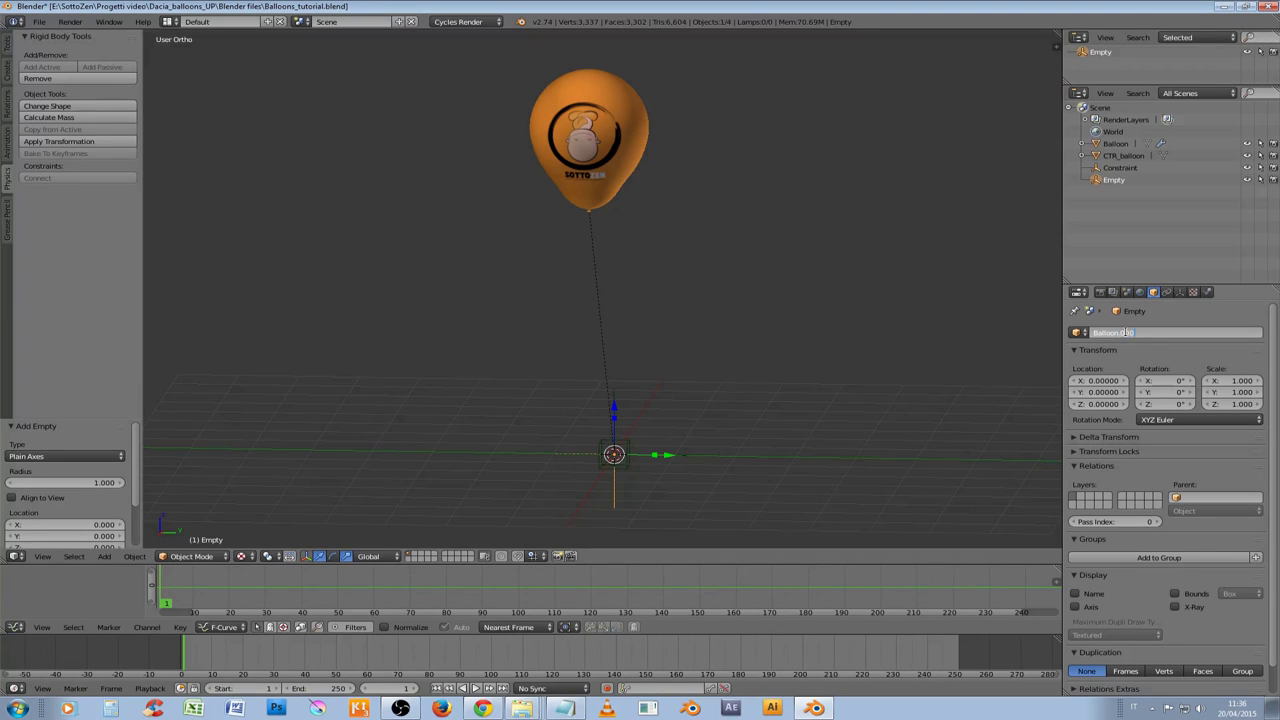
key(Return)
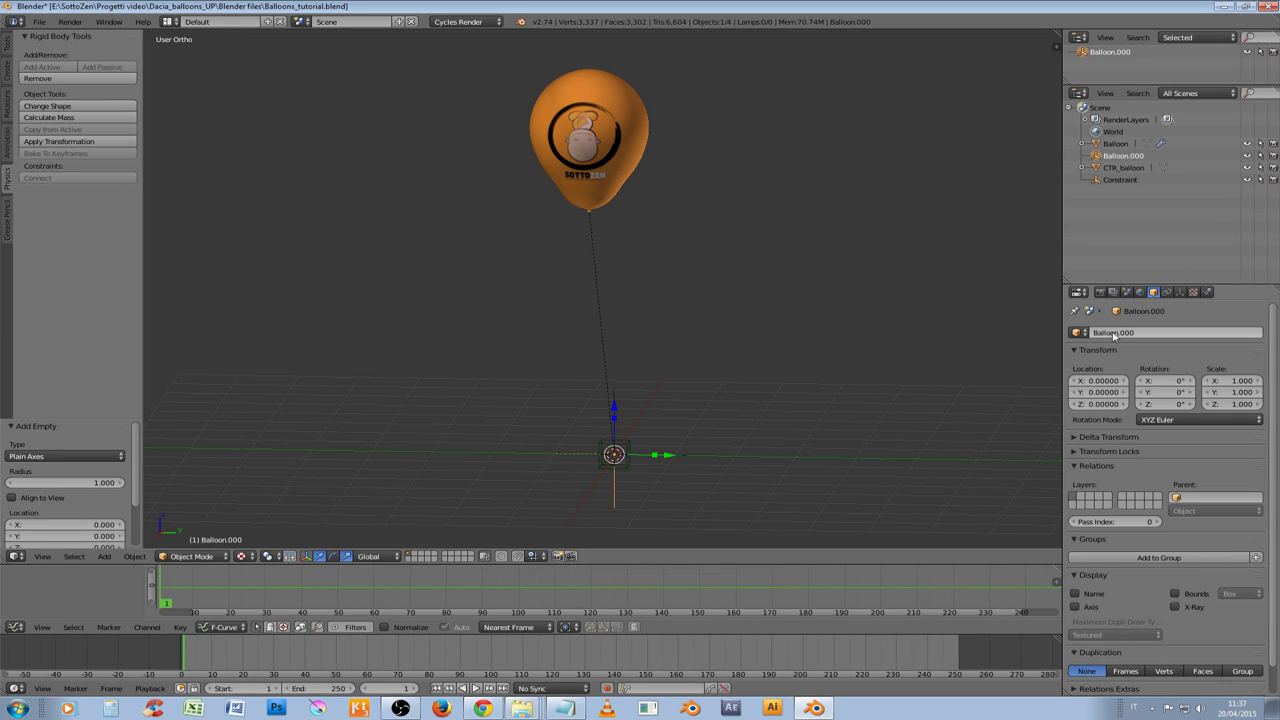
Select Balloon, CTR_balloon and Constraint, with Balloon.000 last as the active object
right_click(623, 153)
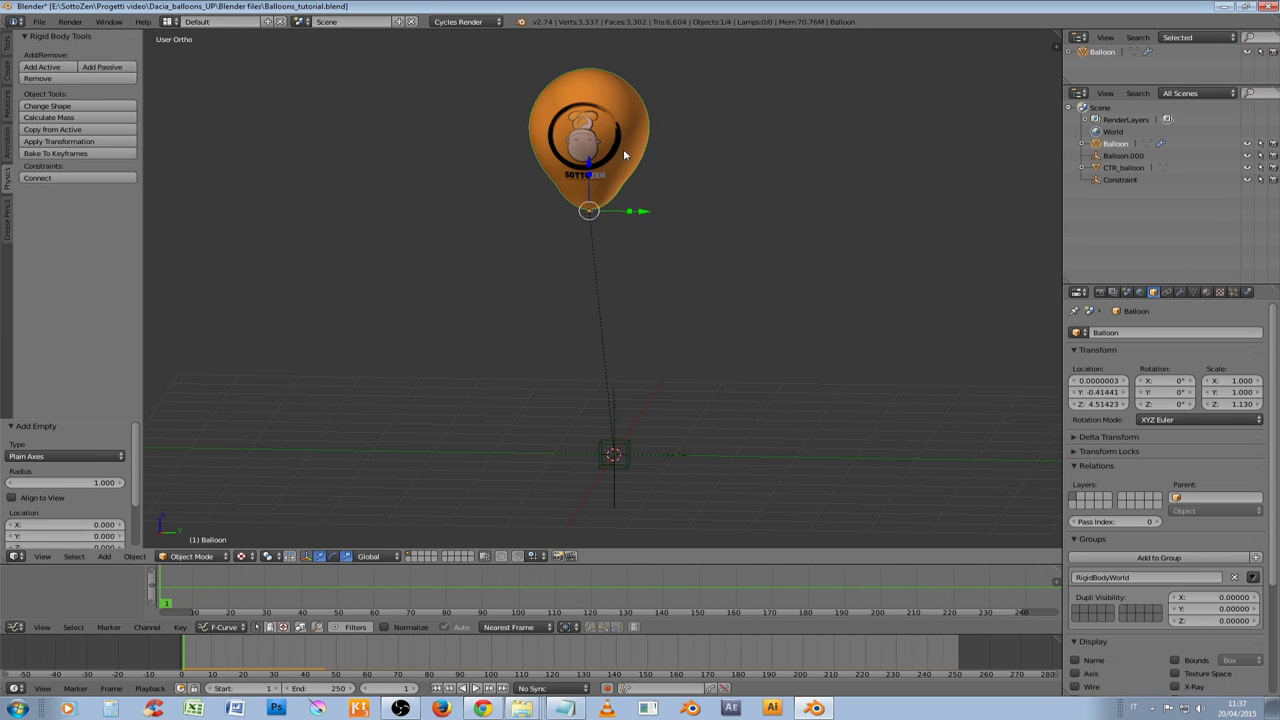
ctrl+click(1122, 168)
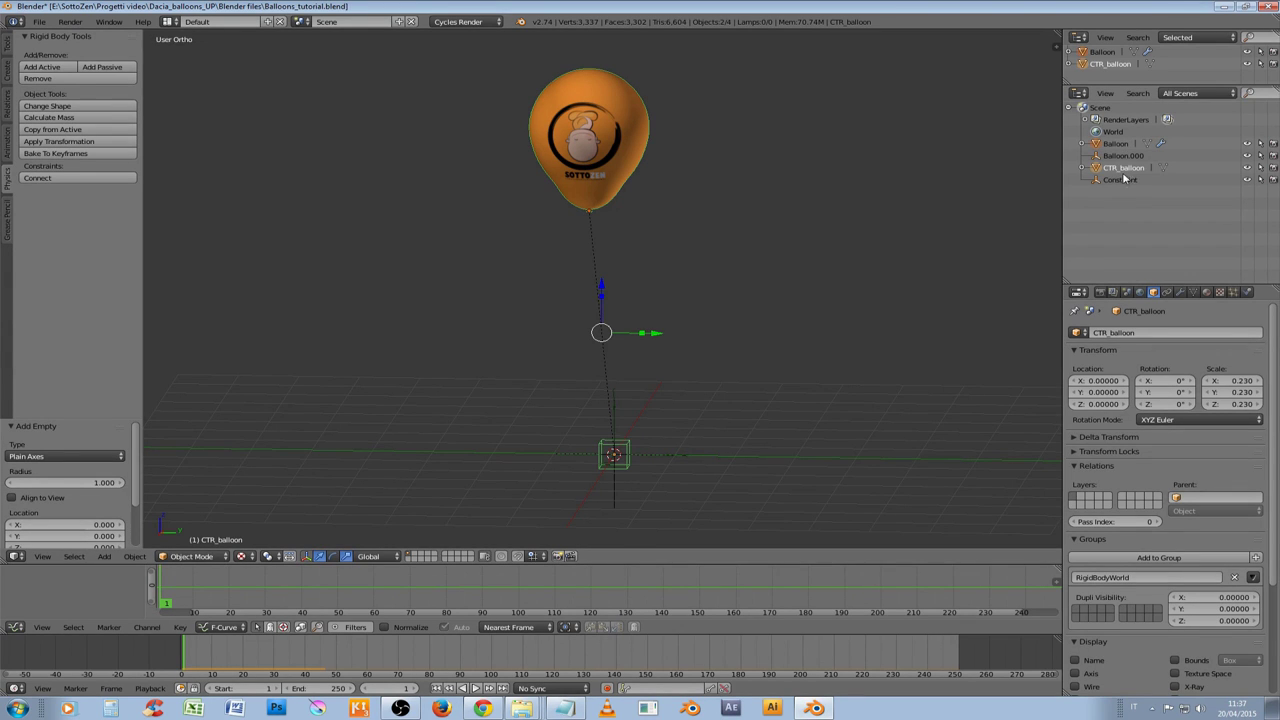
ctrl+click(1119, 180)
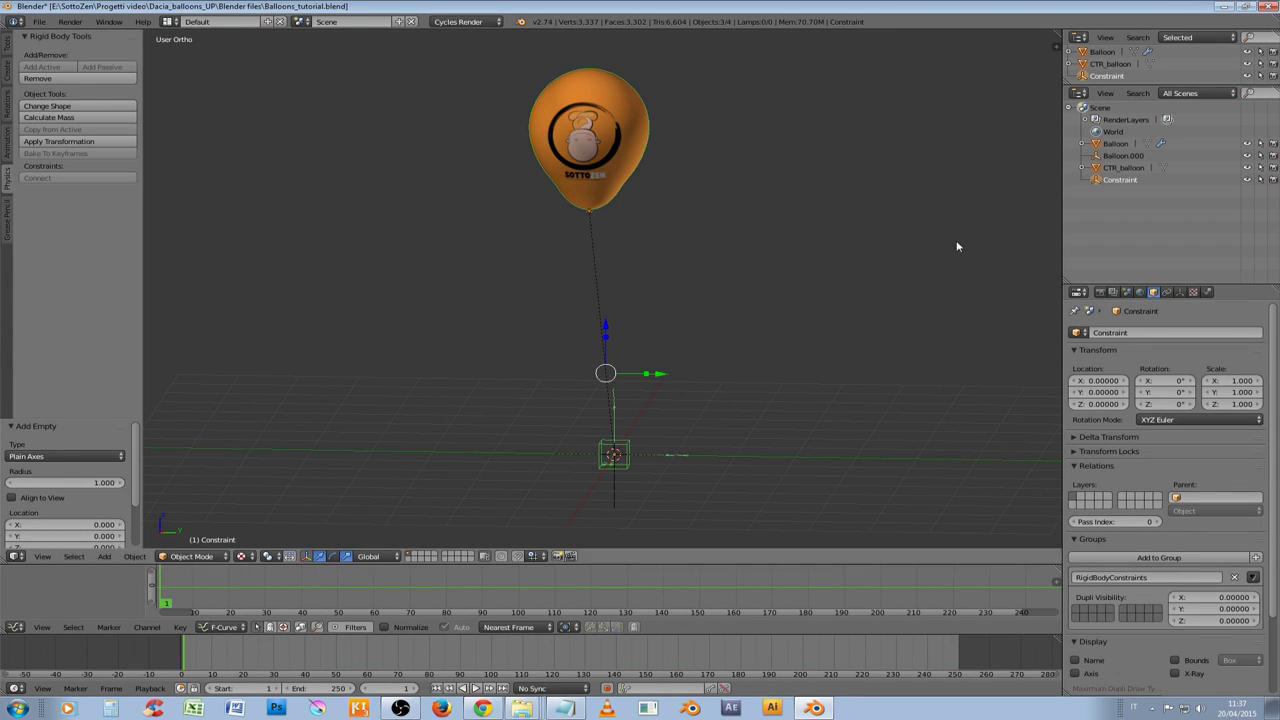
ctrl+click(1122, 156)
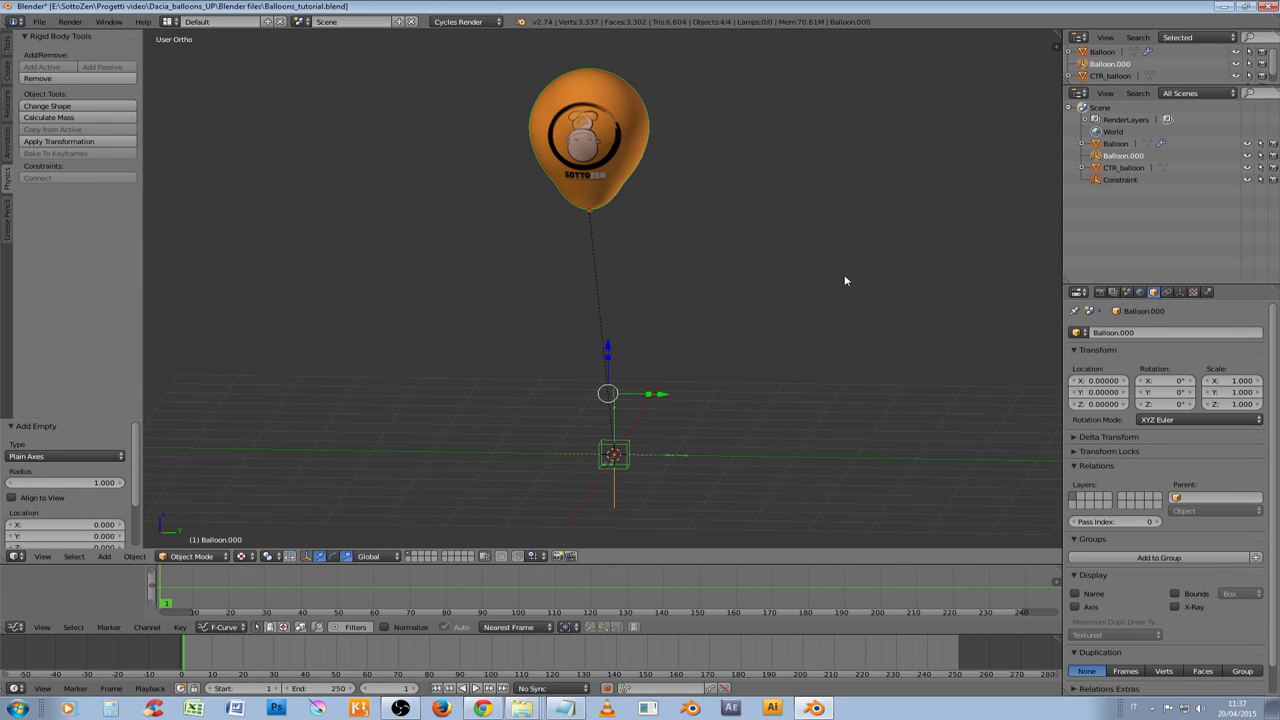
Parent Balloon, CTR_balloon and Constraint to the Balloon.000 empty using Object parenting
key(ctrl+p)
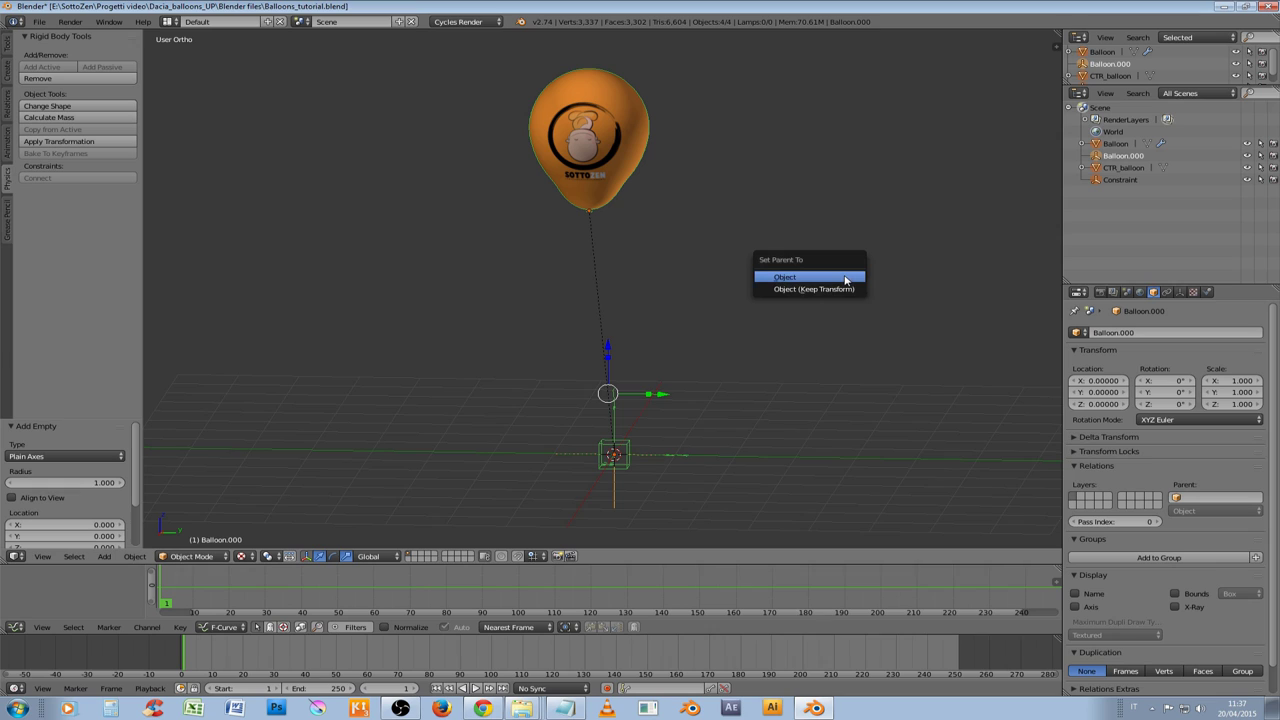
click(845, 278)
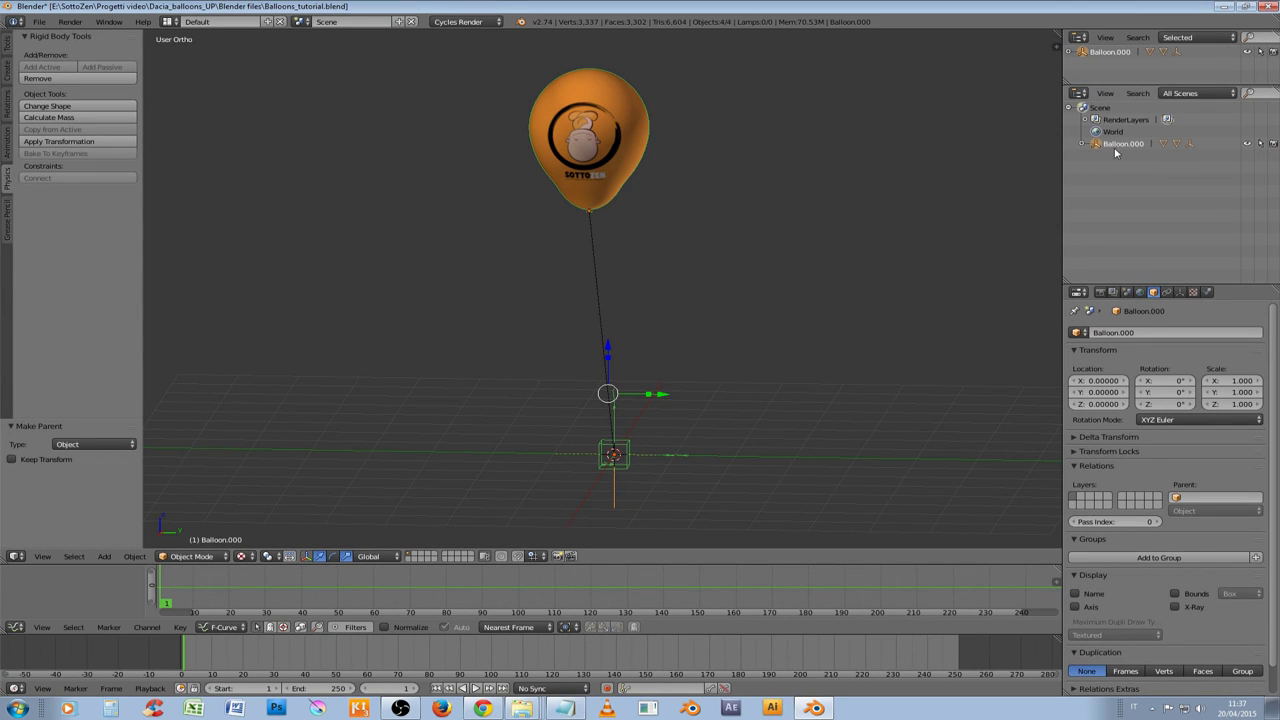
click(1081, 144)
click(1081, 145)
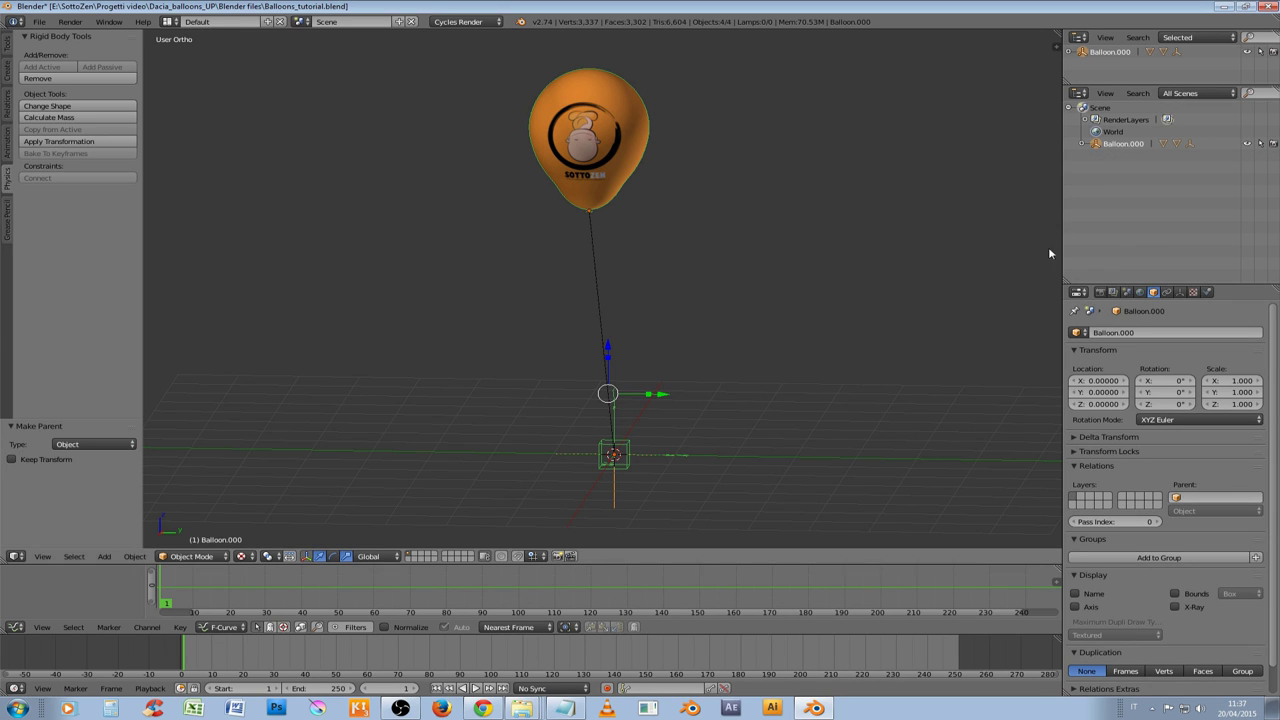
Move the Balloon.000 rig up and to the right, then play the simulation
key(a)
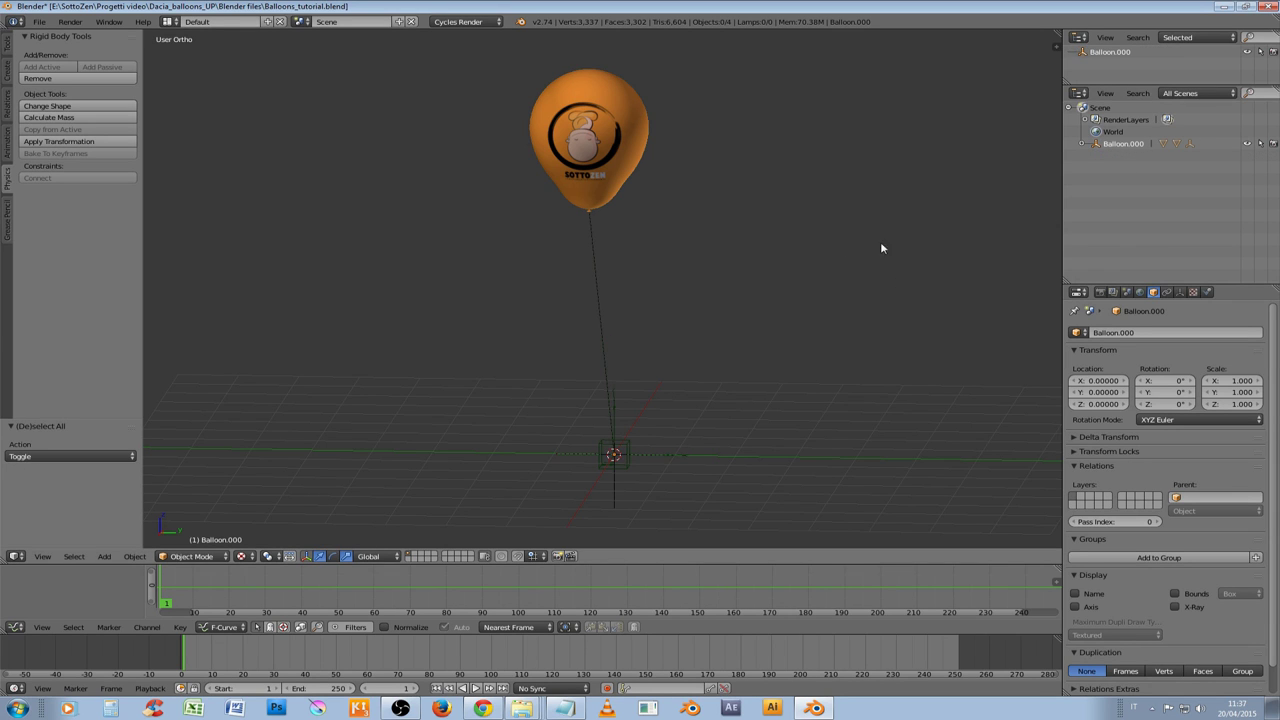
click(1117, 145)
key(g)
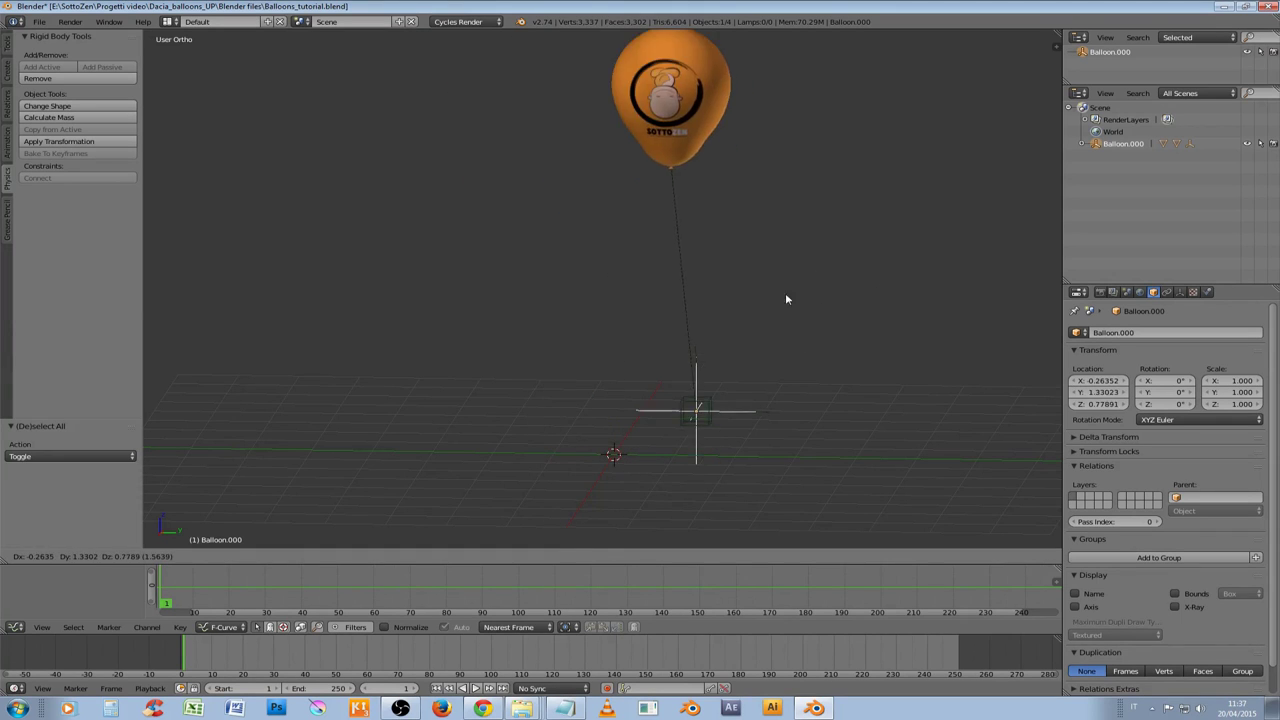
click(889, 346)
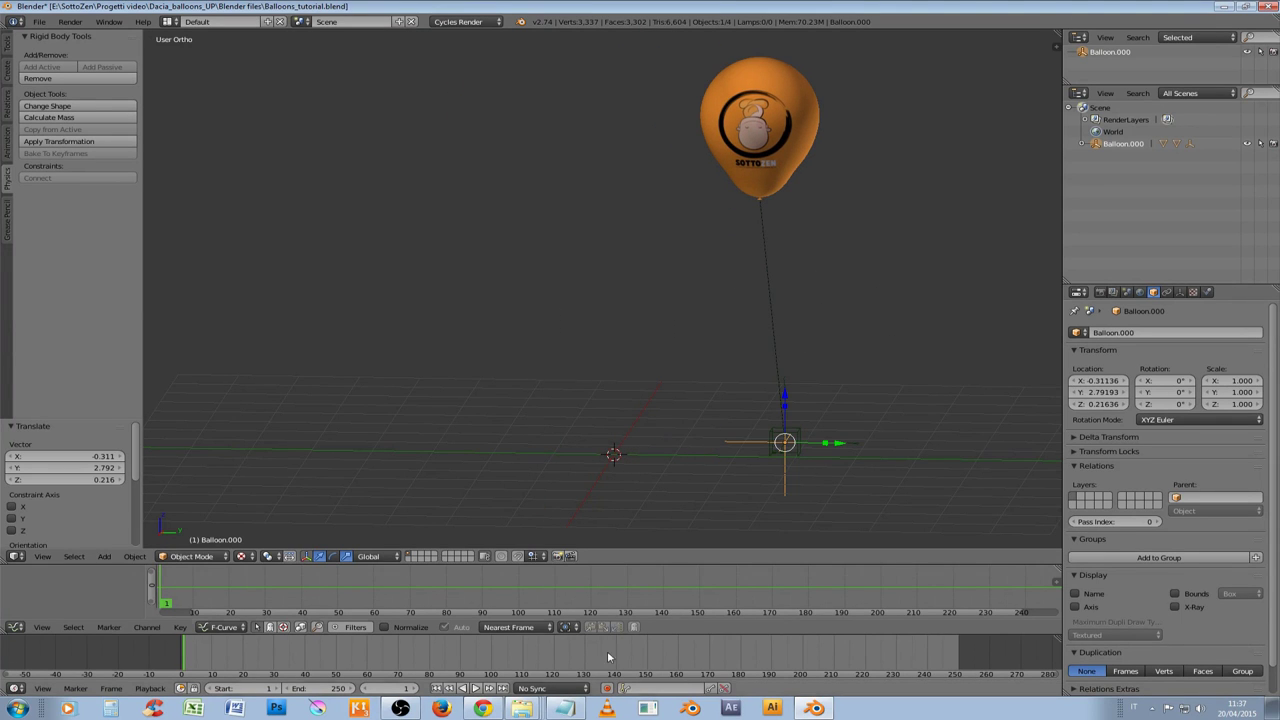
click(473, 689)
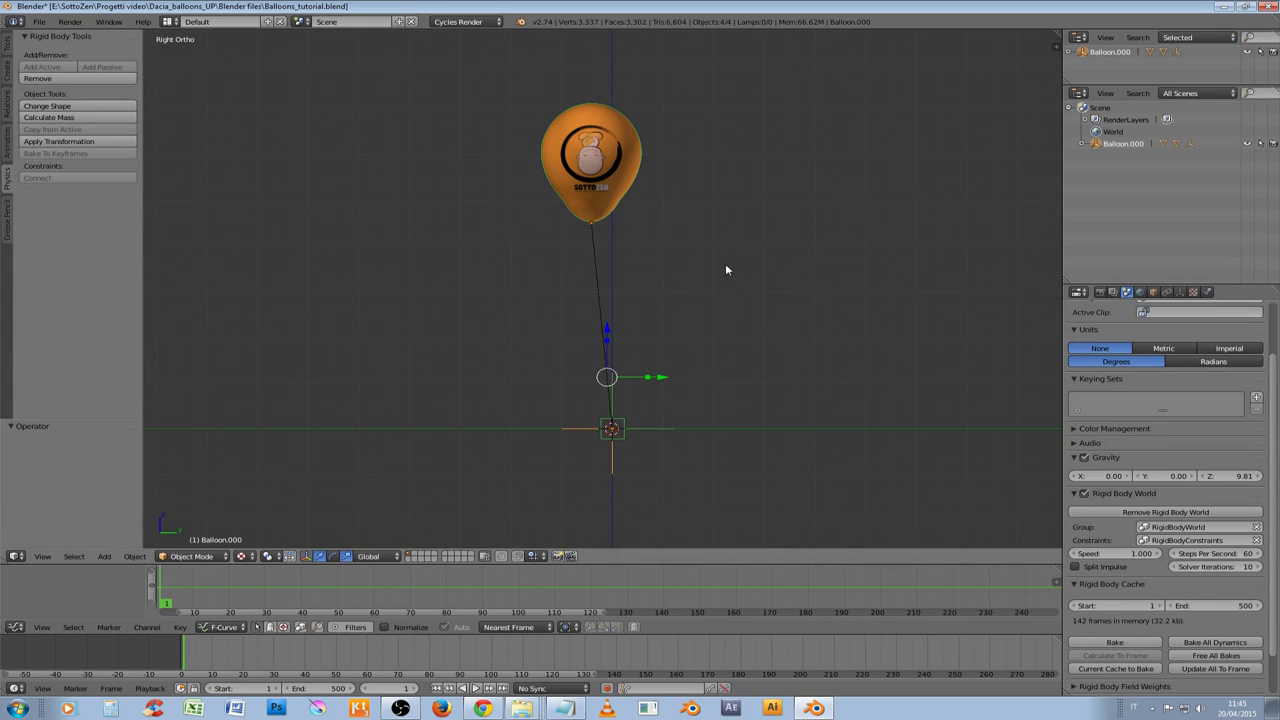
Duplicate the balloon rig in place as Balloon.001 and play the simulation to watch both float apart
click(473, 689)
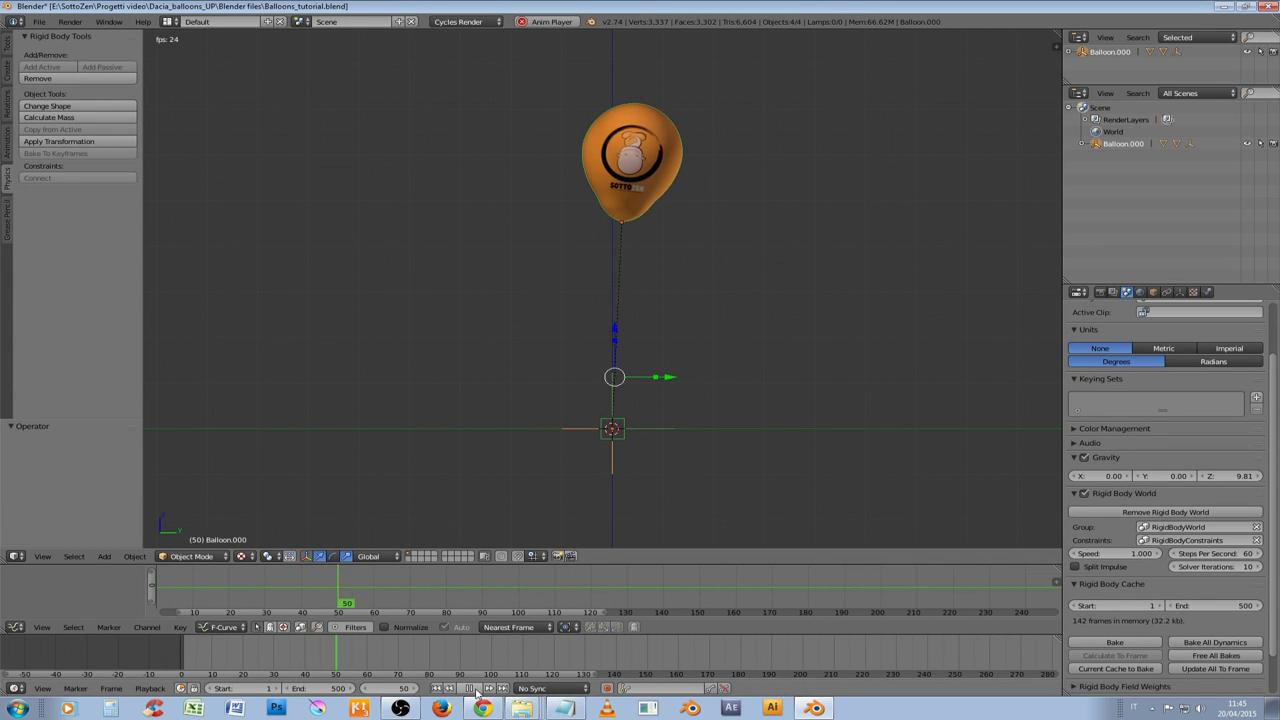
click(476, 690)
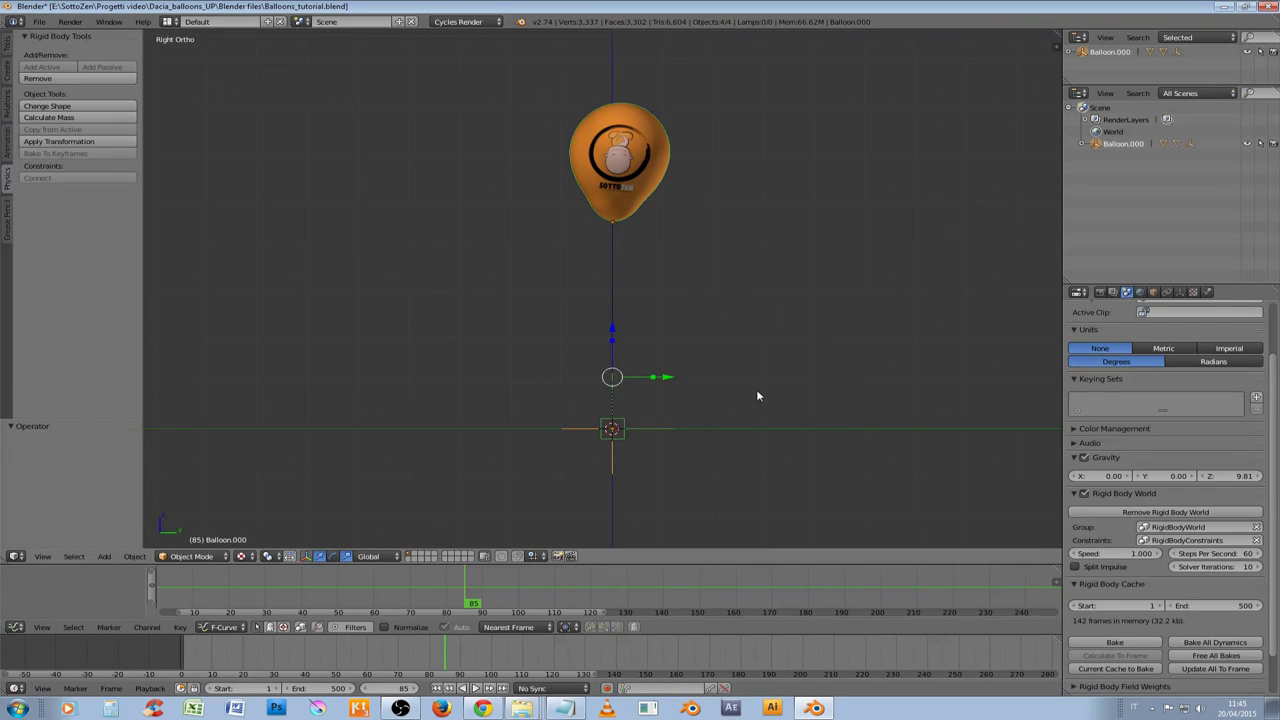
key(a)
key(a)
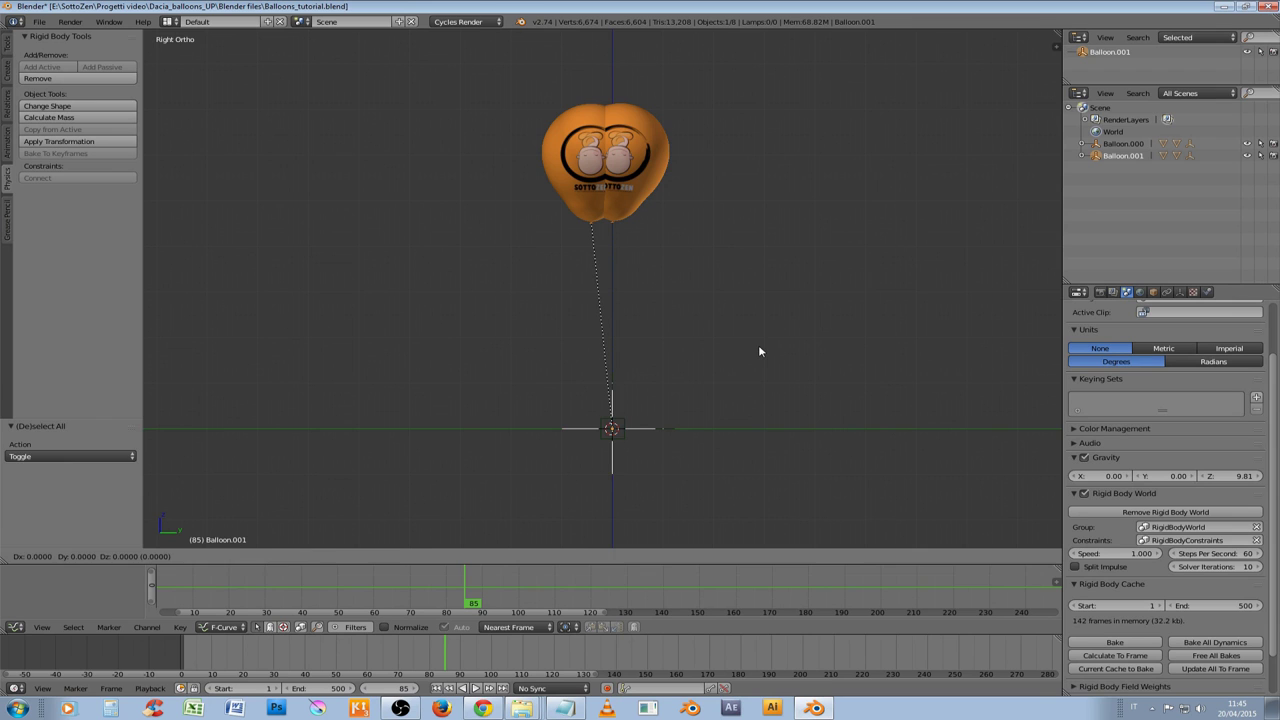
right_click(759, 350)
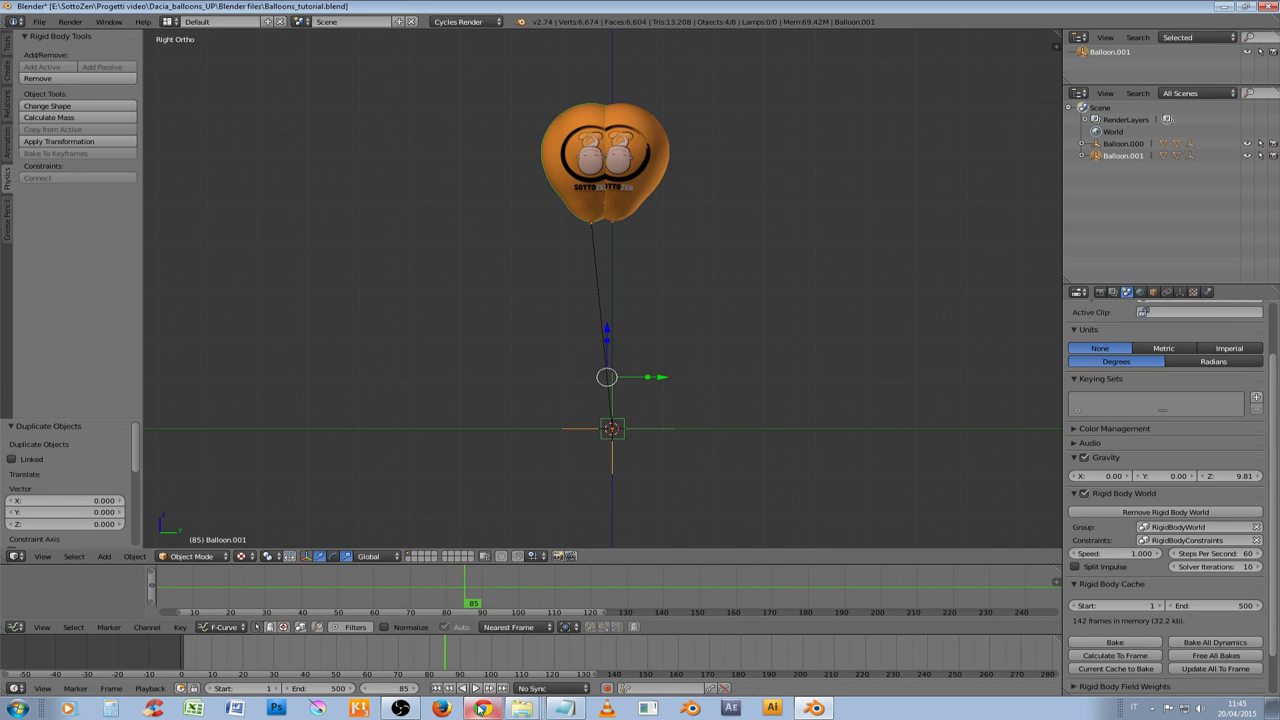
click(477, 689)
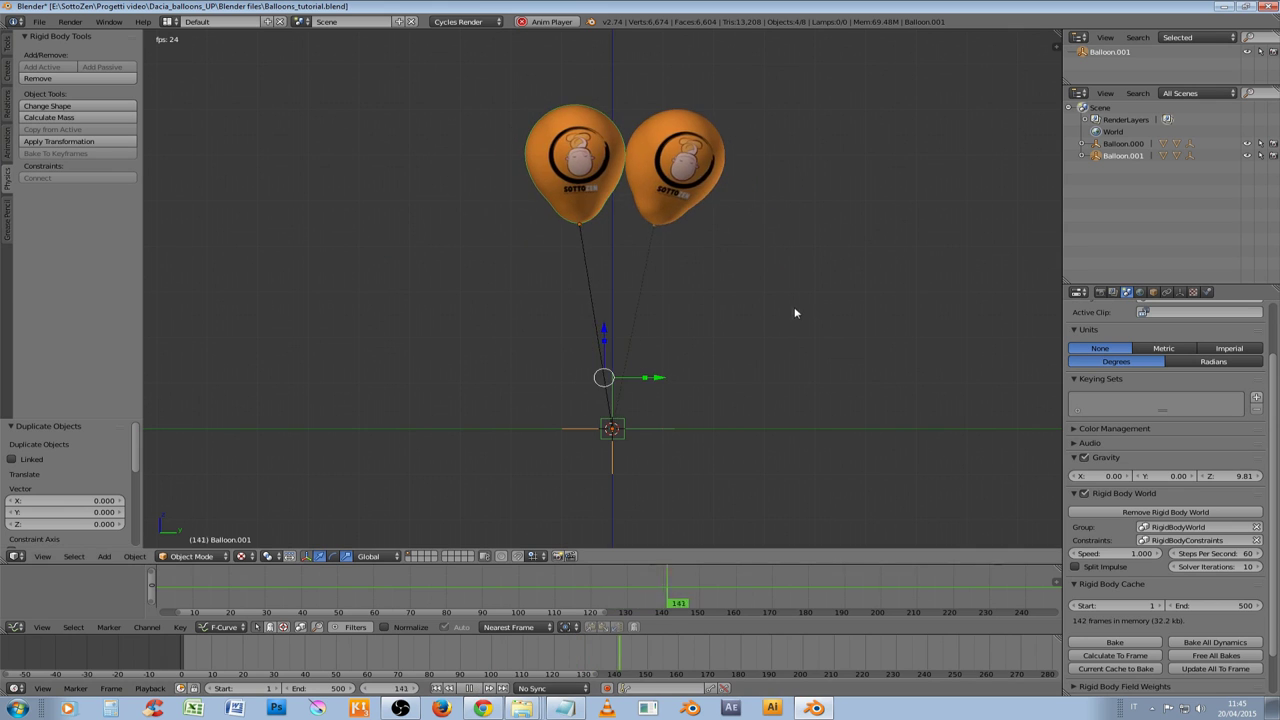
middle_drag(794, 309, 777, 343)
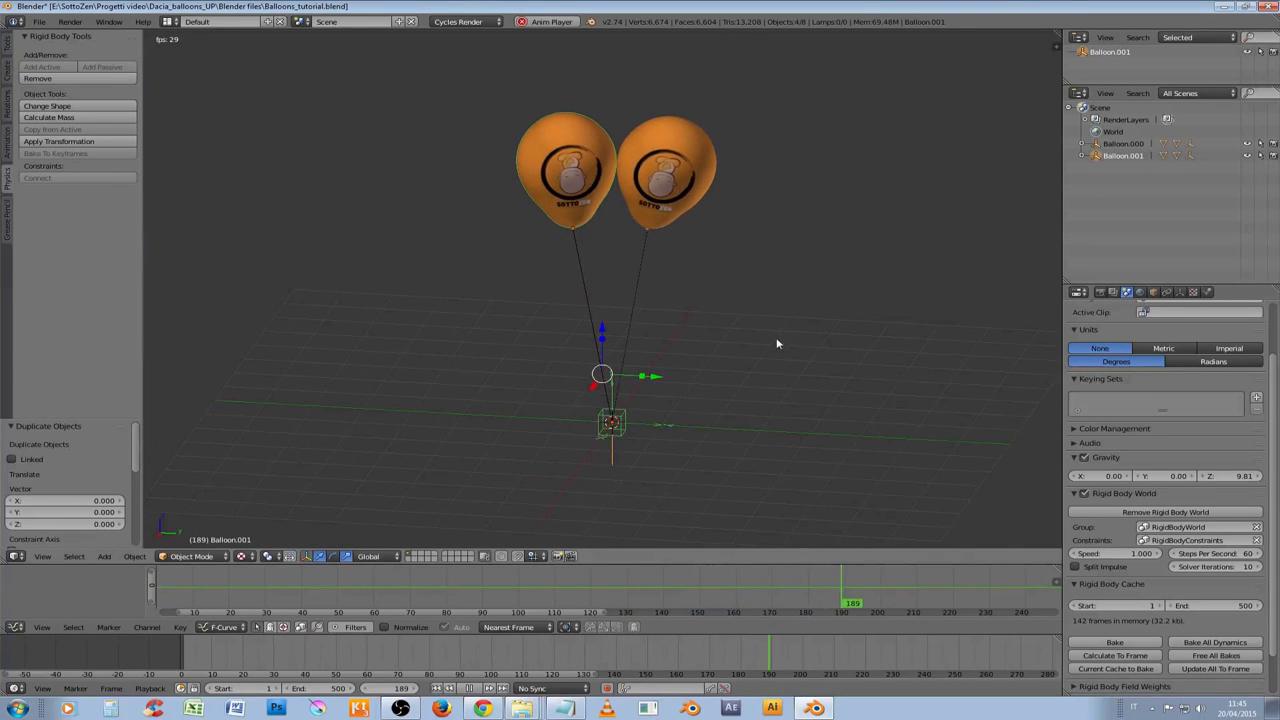
click(477, 689)
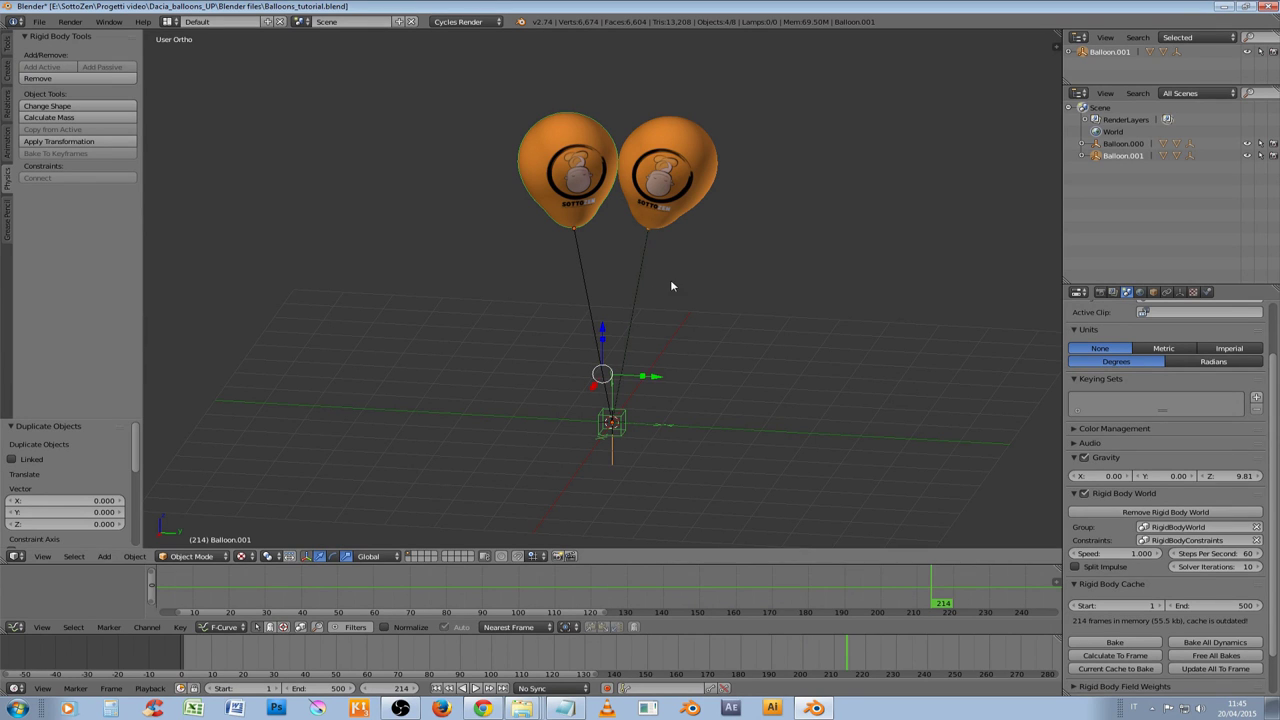
Select both balloons and apply their simulated positions with Apply Transformation
right_click(681, 181)
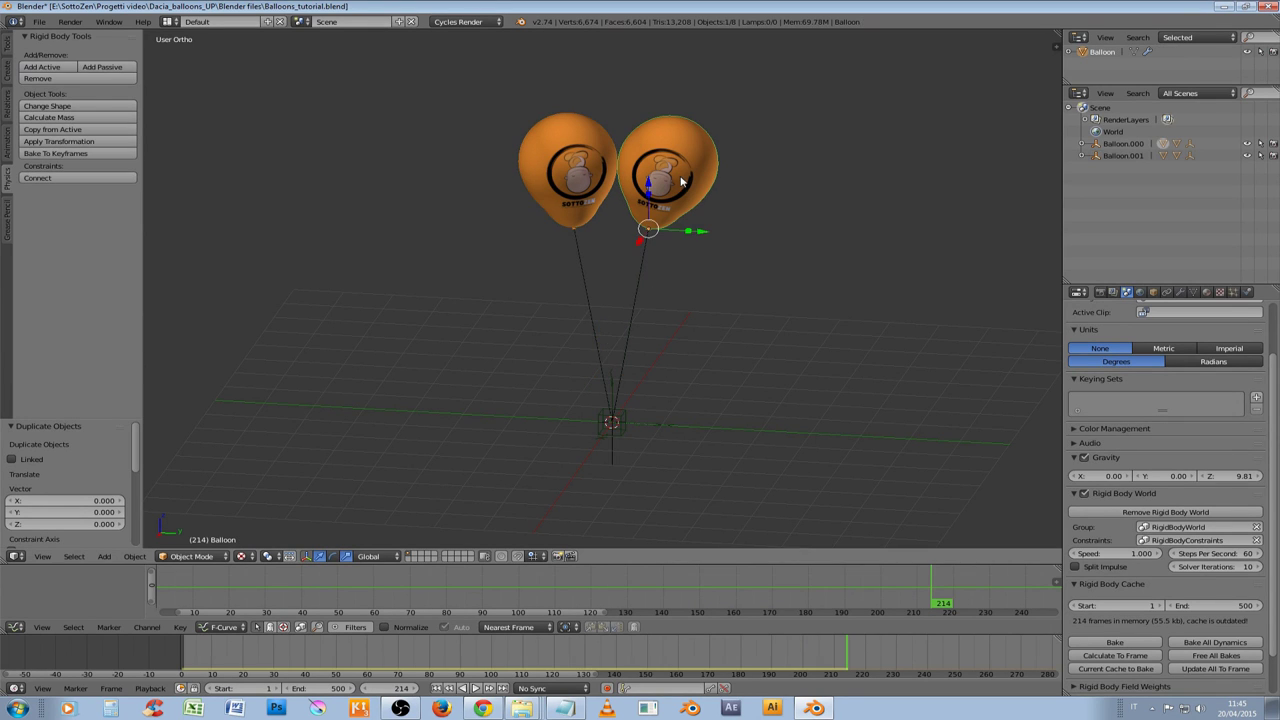
shift+right_click(581, 163)
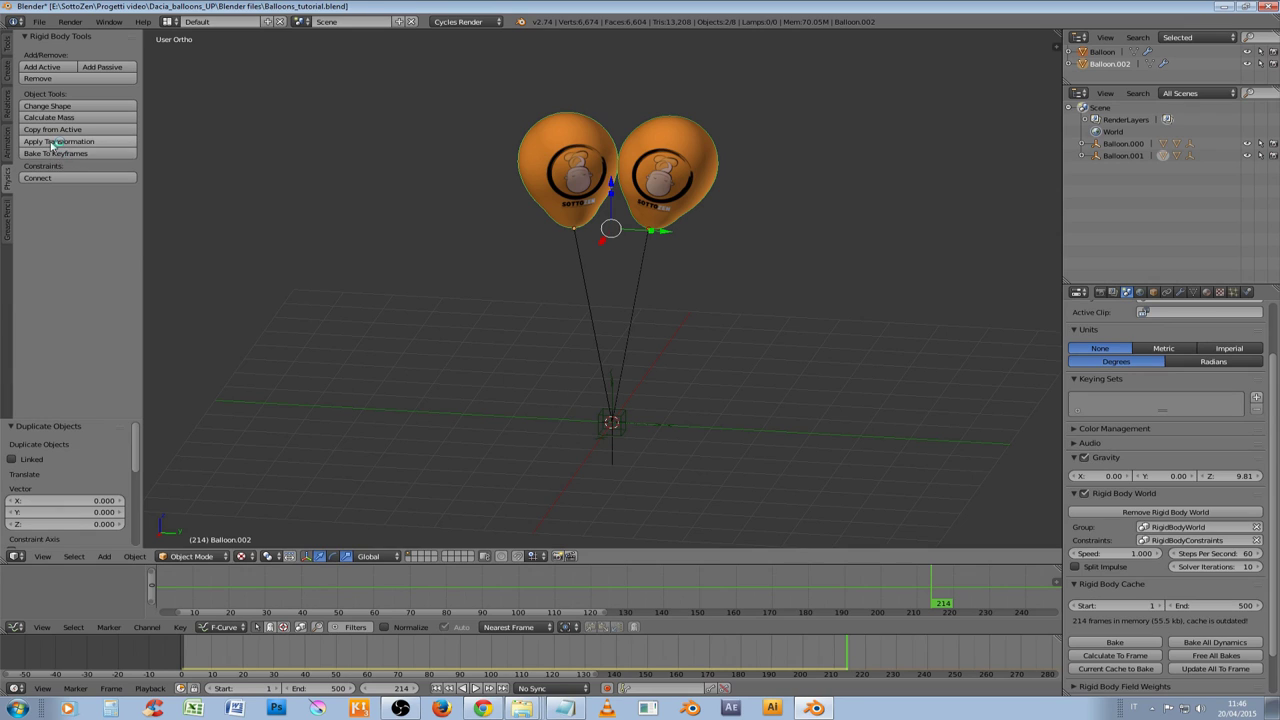
click(111, 146)
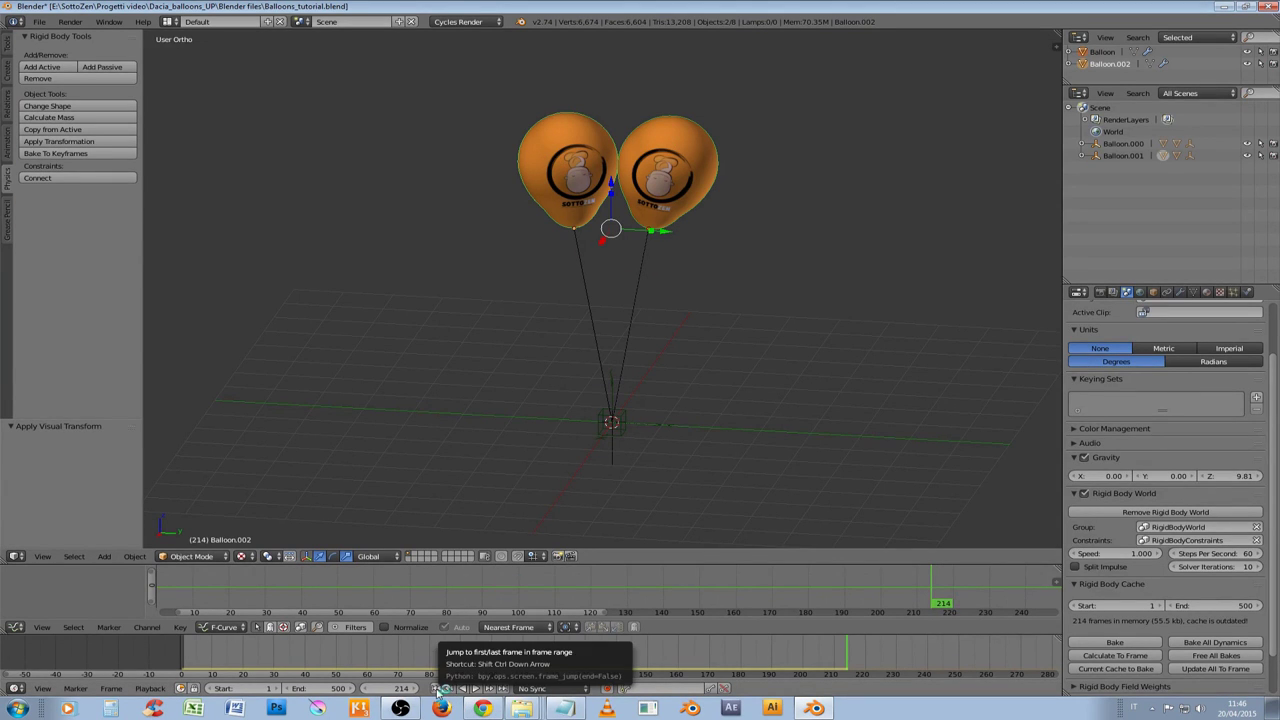
Replay the simulation from frame 1 to check the new start positions, then return to frame 1
click(437, 689)
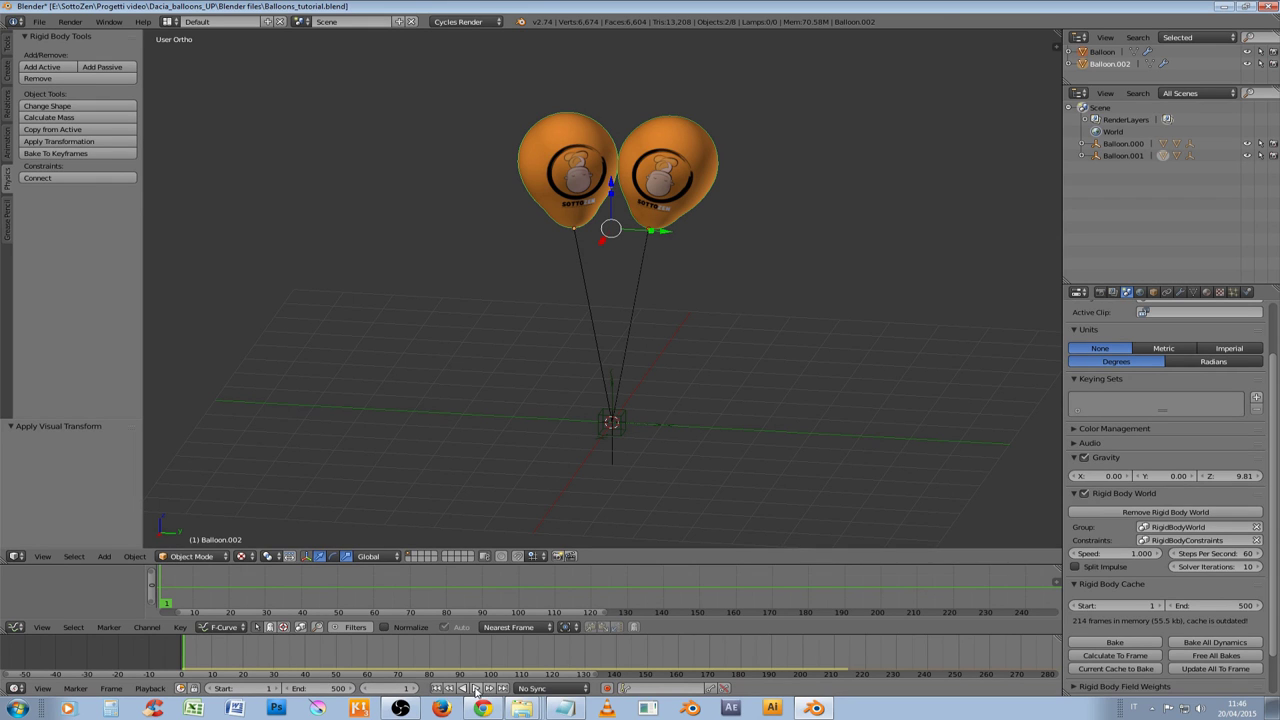
click(477, 689)
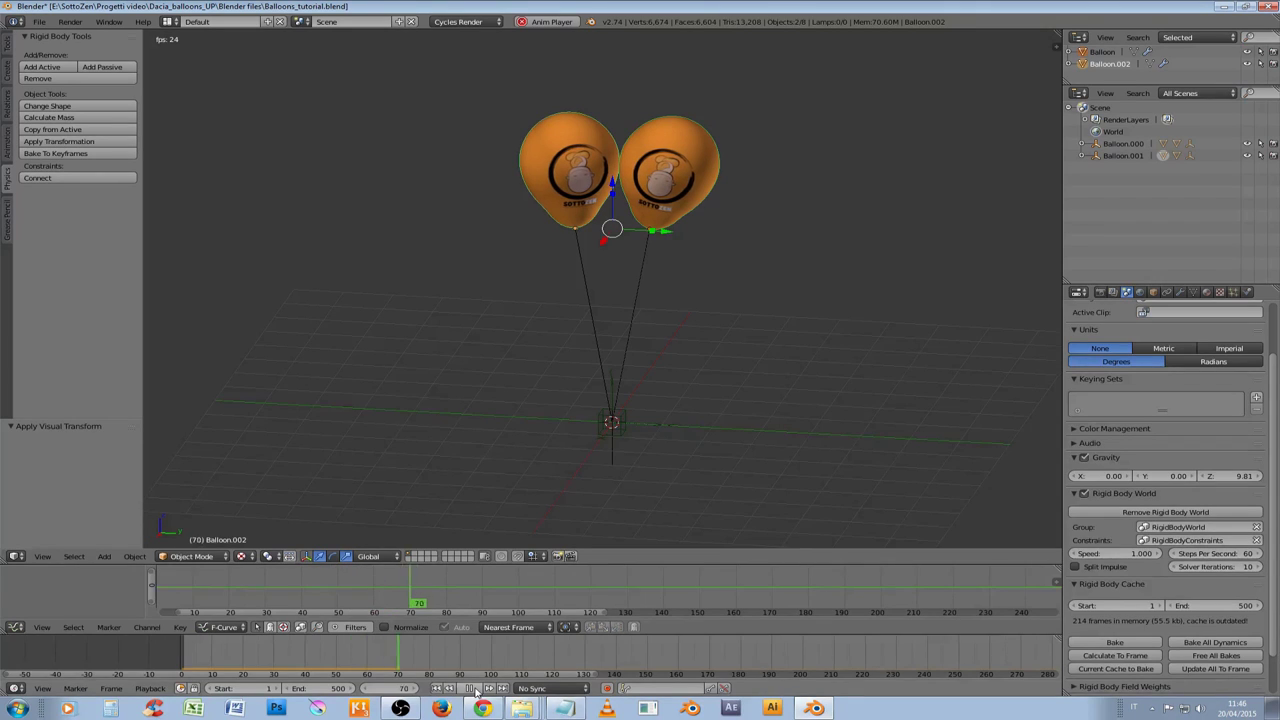
click(470, 689)
click(437, 689)
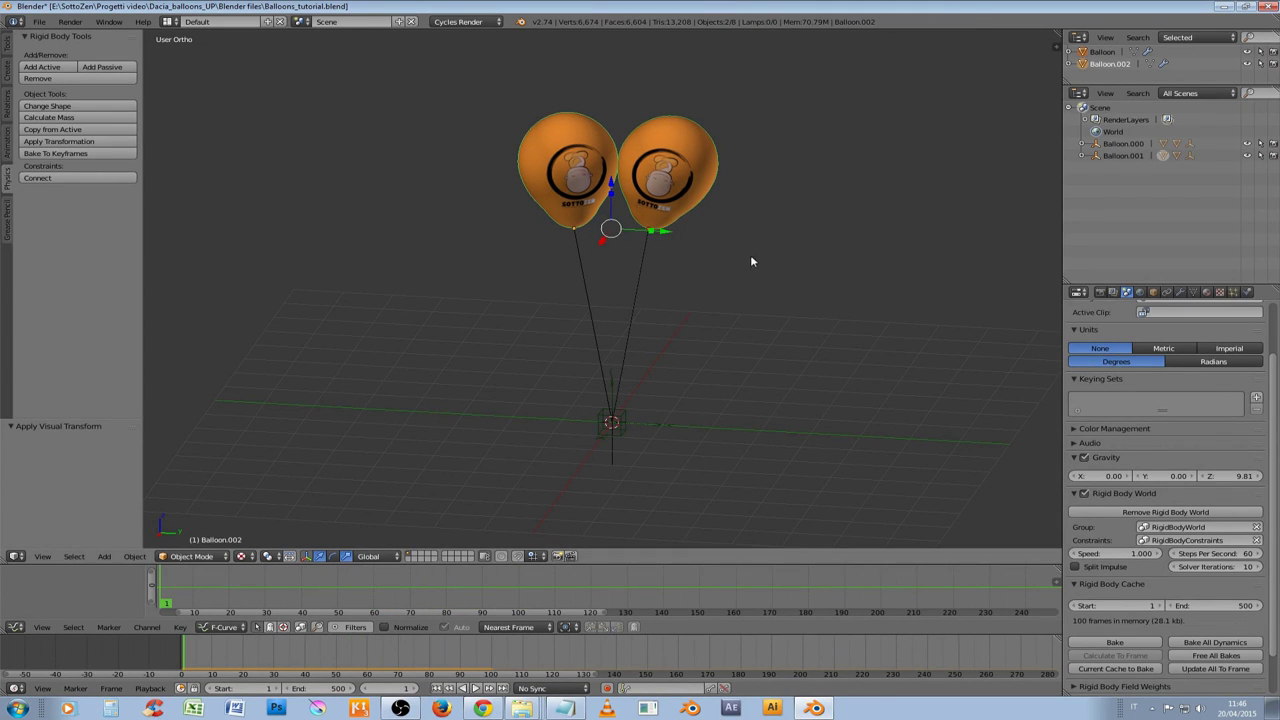
Select all objects and duplicate them in place, making four balloons
key(a)
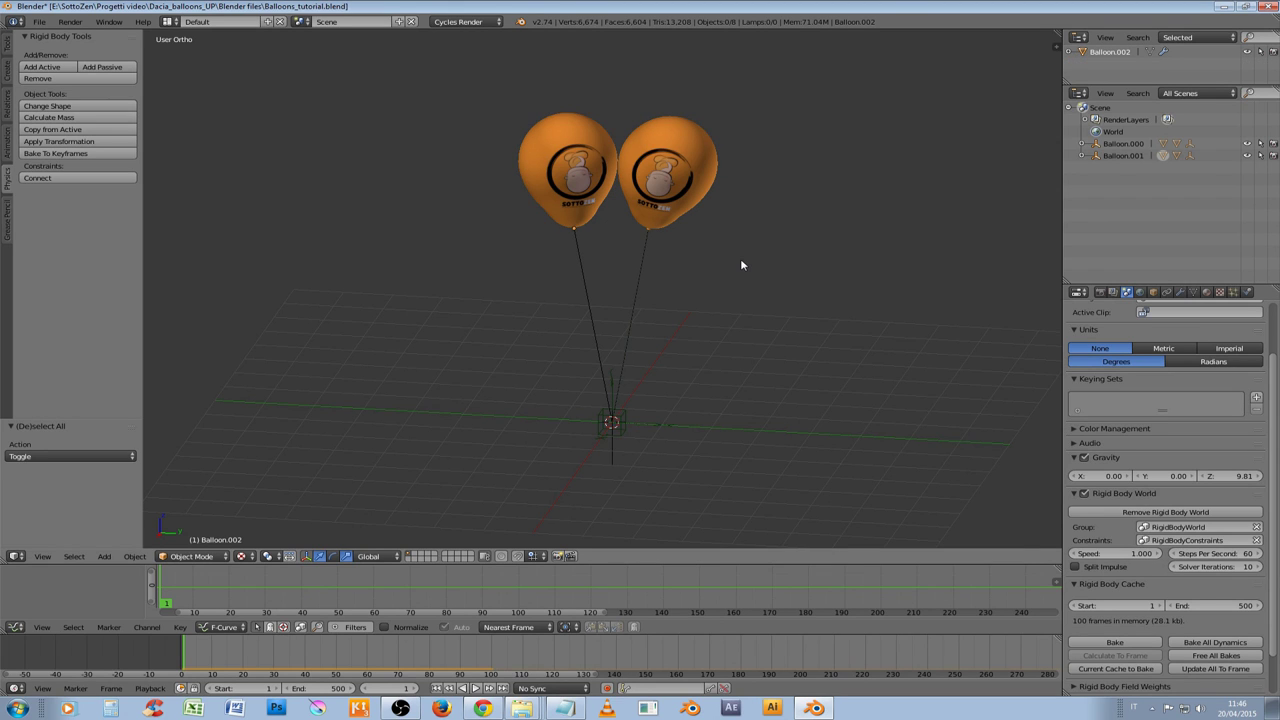
key(a)
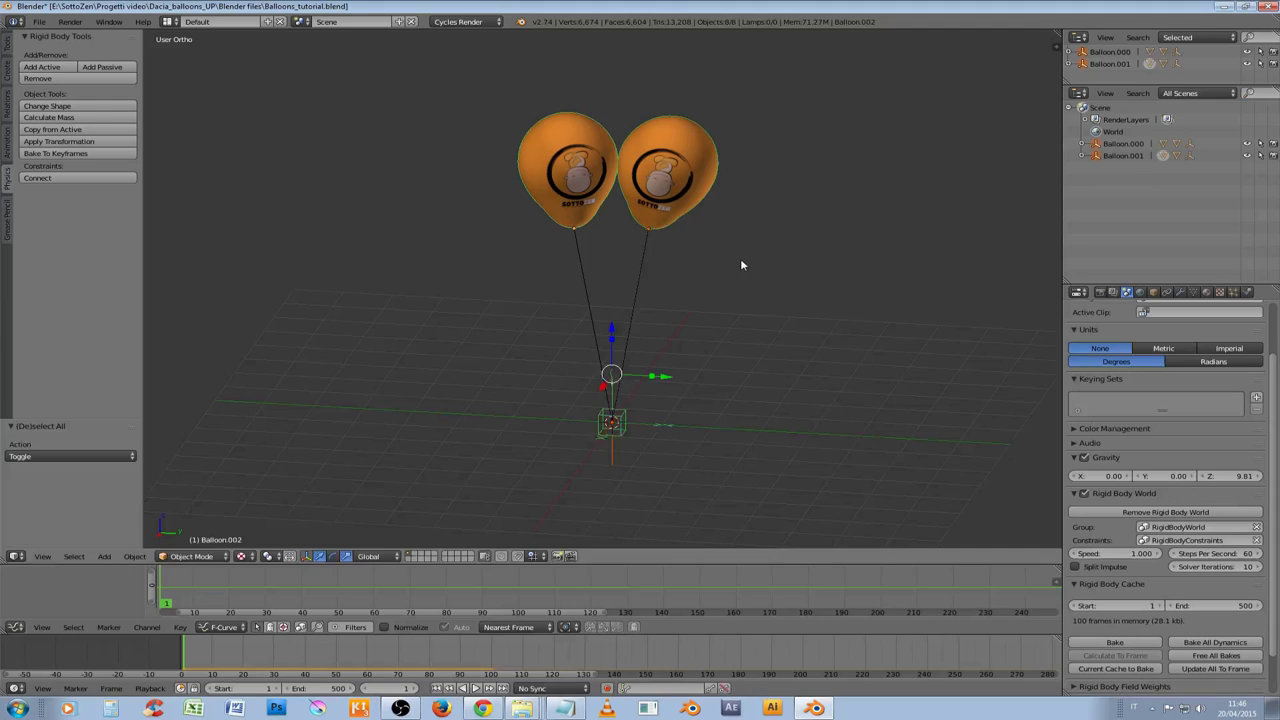
key(shift+d)
right_click(740, 265)
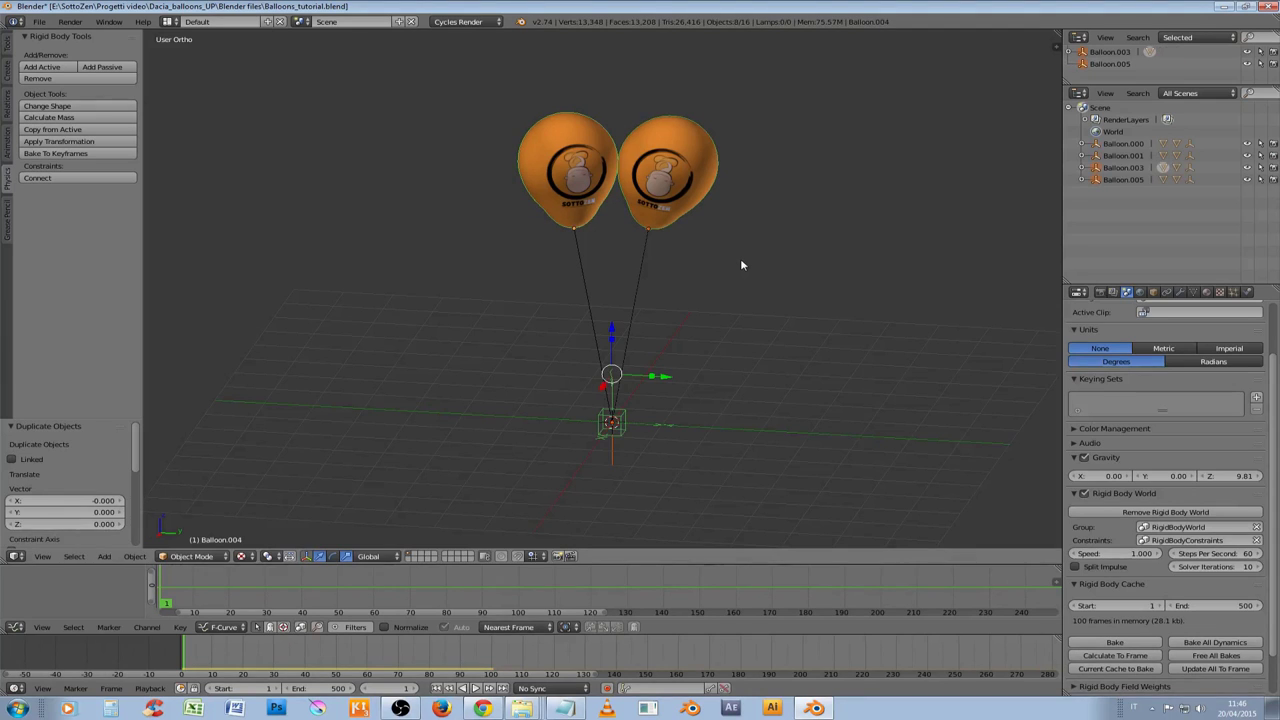
Play the simulation to watch the four balloons cluster, stopping at frame 243
click(478, 688)
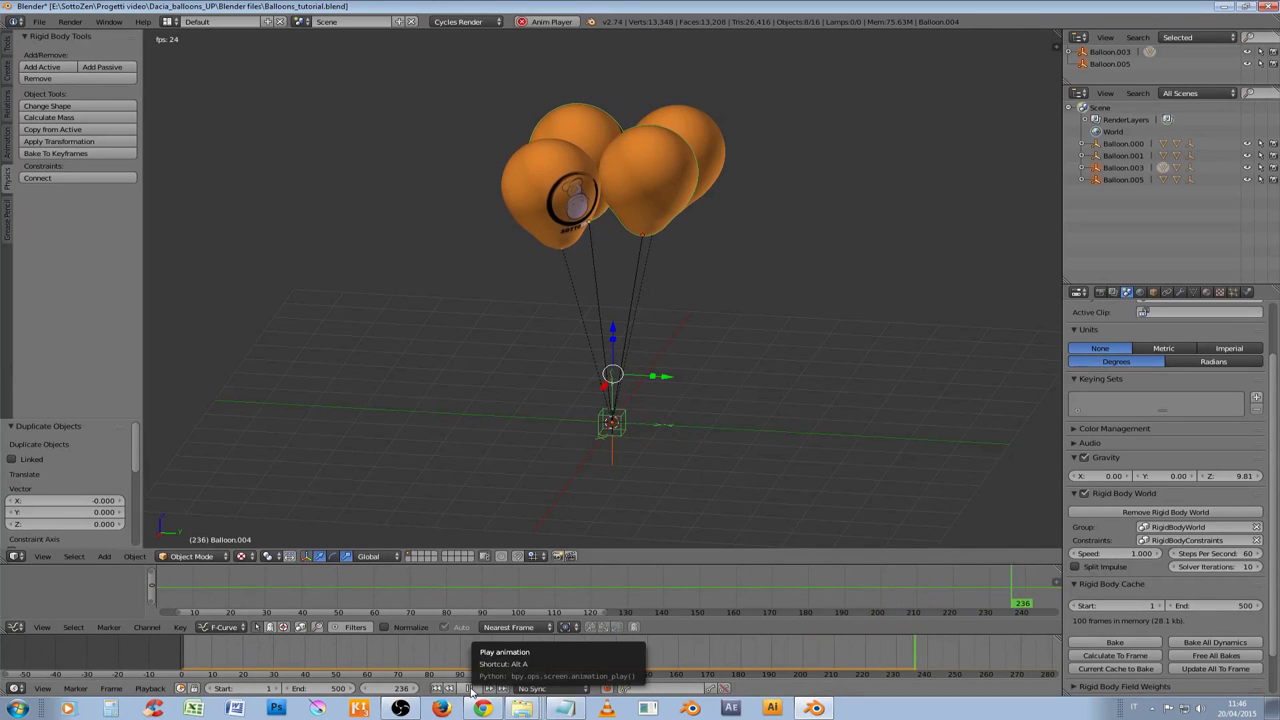
click(470, 689)
middle_drag(563, 343, 640, 258)
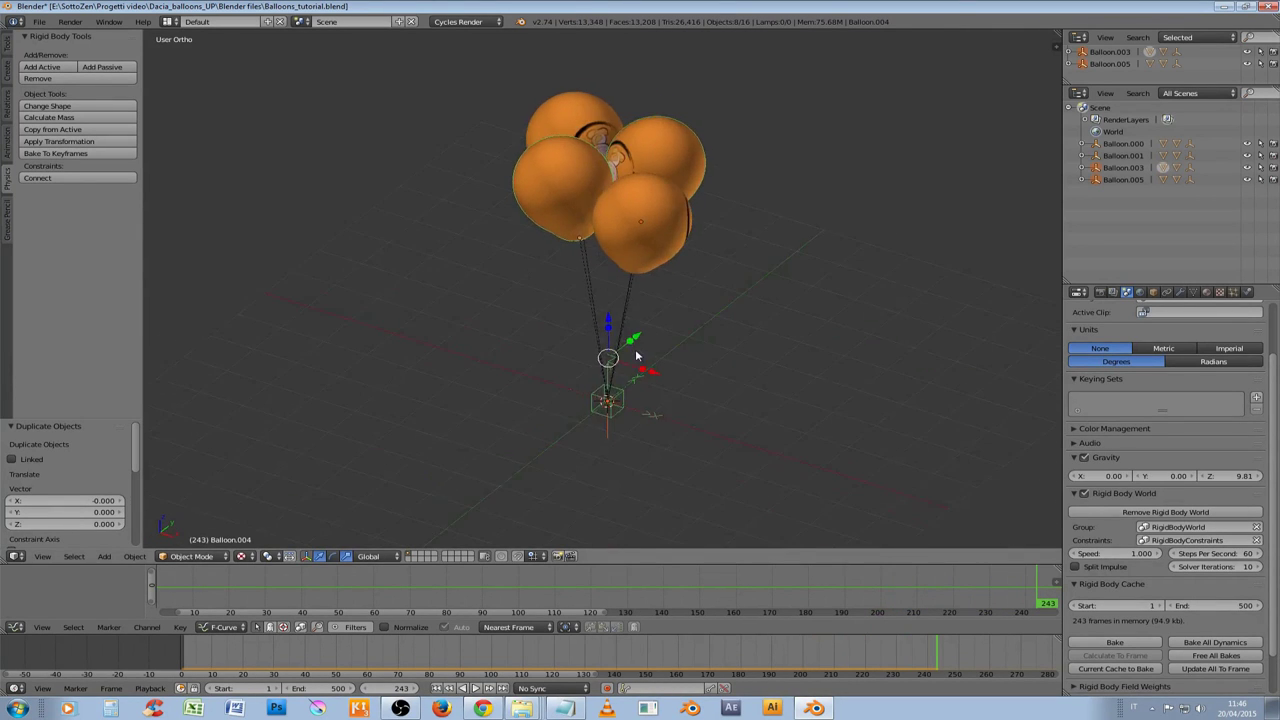
Select the four balloons, apply their clustered positions, and return to frame 1
right_click(651, 251)
shift+right_click(590, 162)
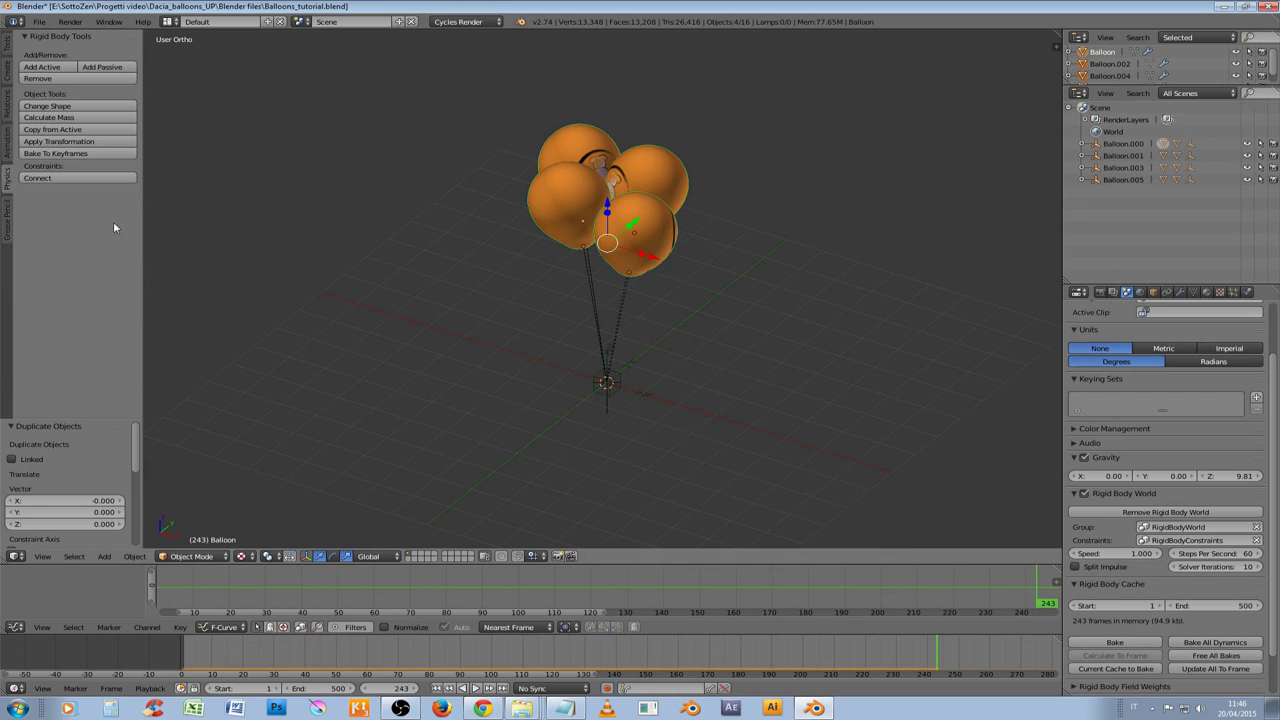
click(58, 141)
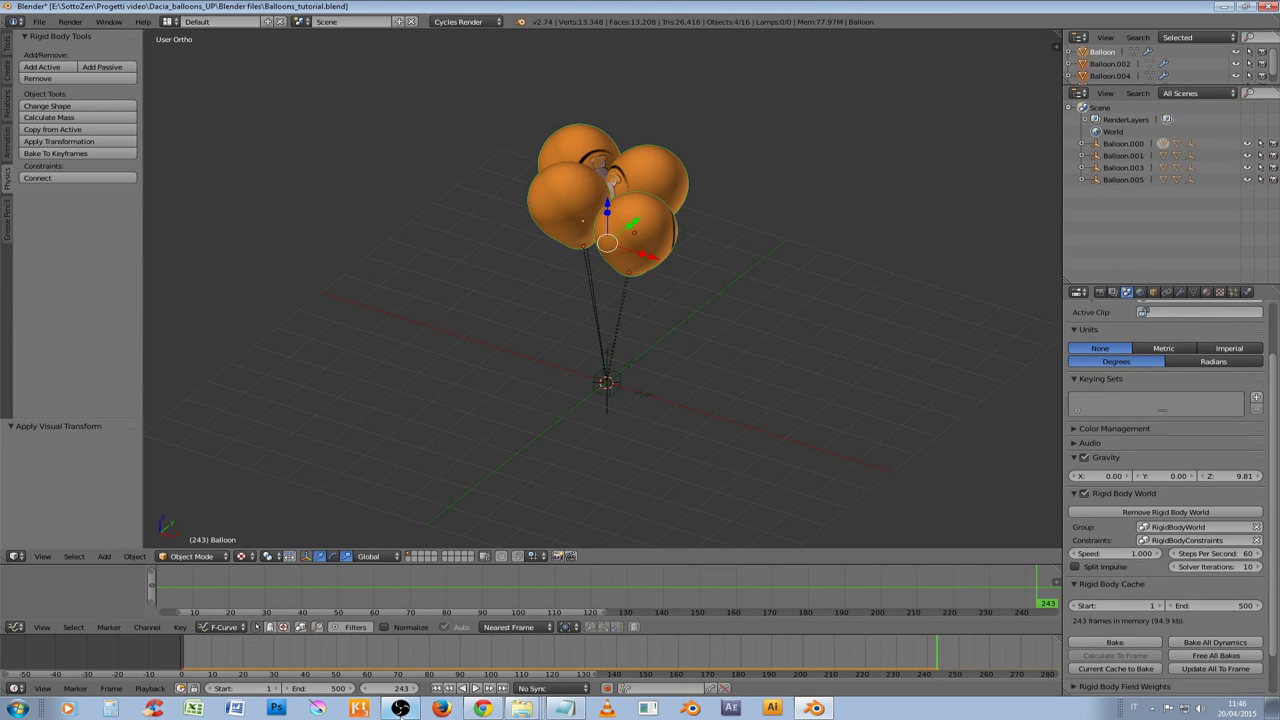
click(437, 688)
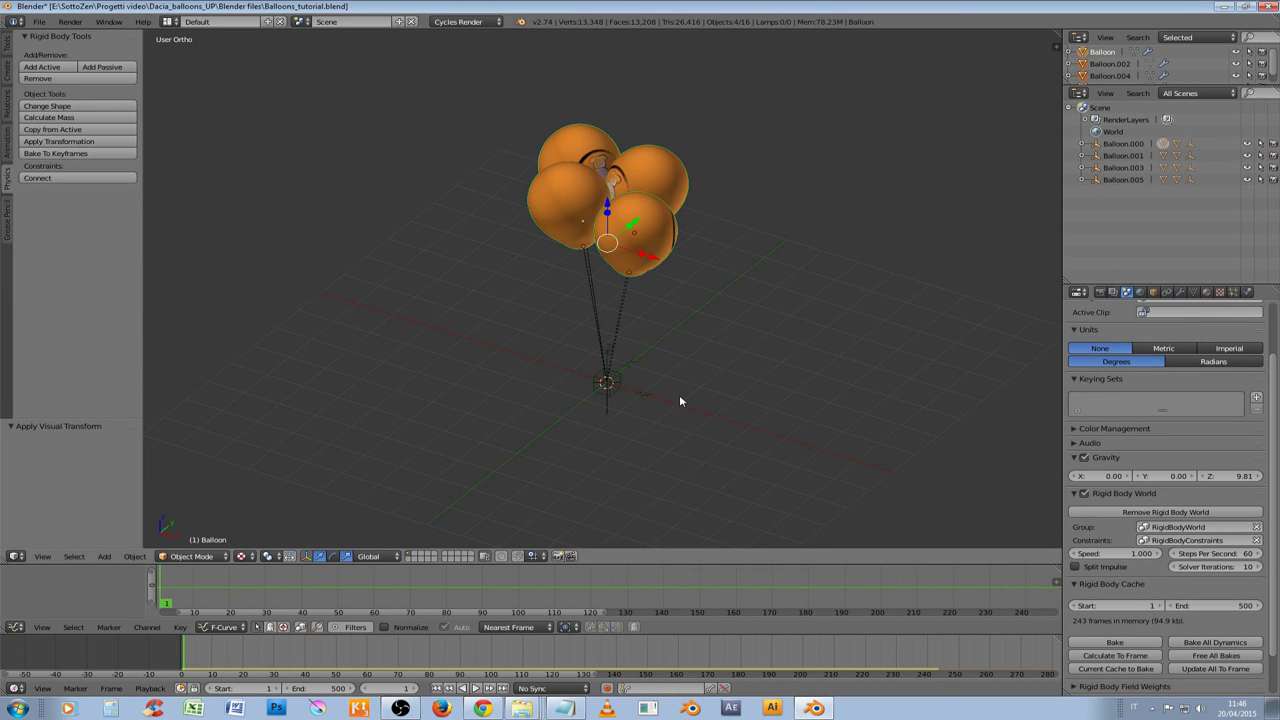
Duplicate all objects in place into eight balloons and start the simulation
key(a)
key(a)
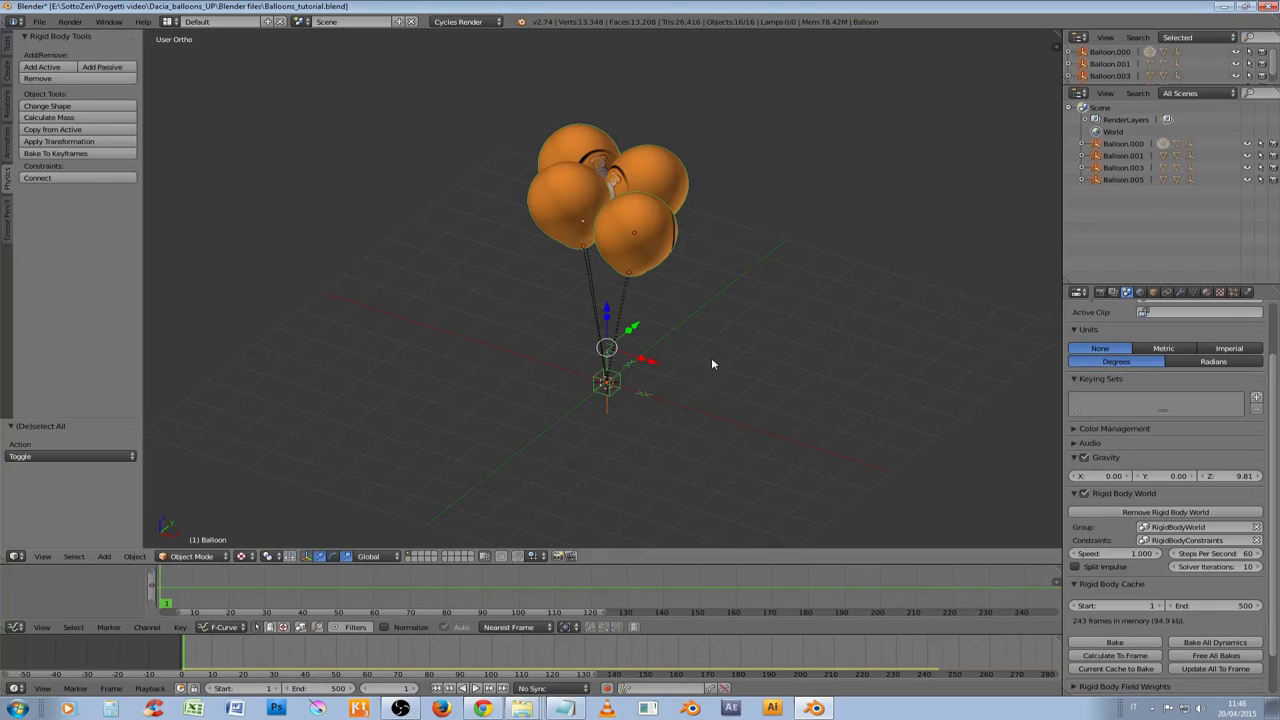
key(shift+d)
right_click(711, 364)
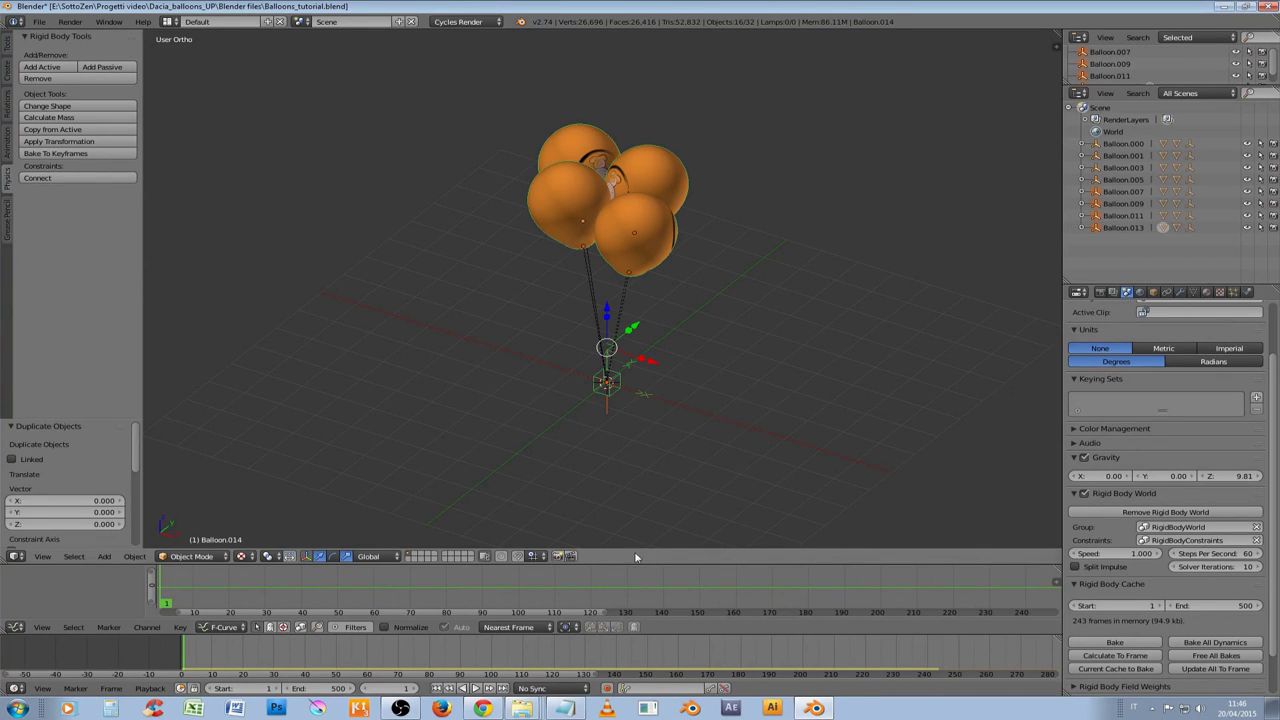
click(476, 689)
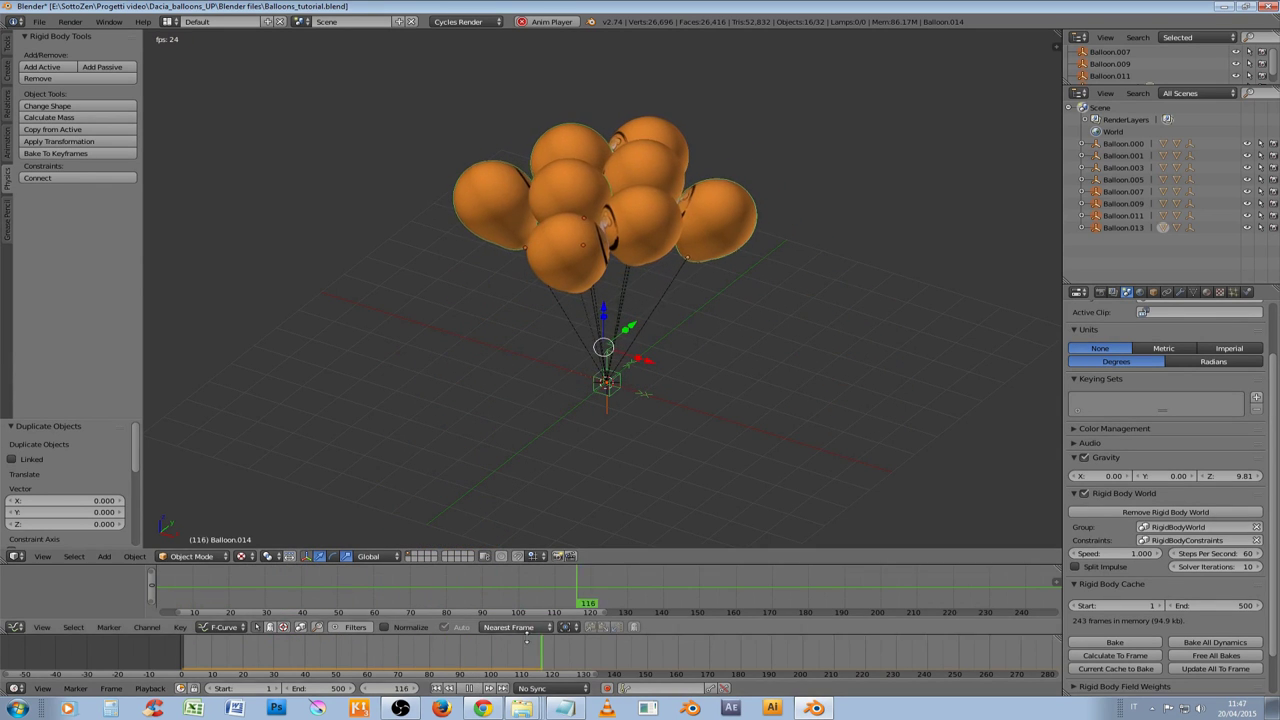
Stop playback, set the transform orientation to Local, and raise Balloon.012
key(alt+a)
middle_drag(550, 520, 627, 328)
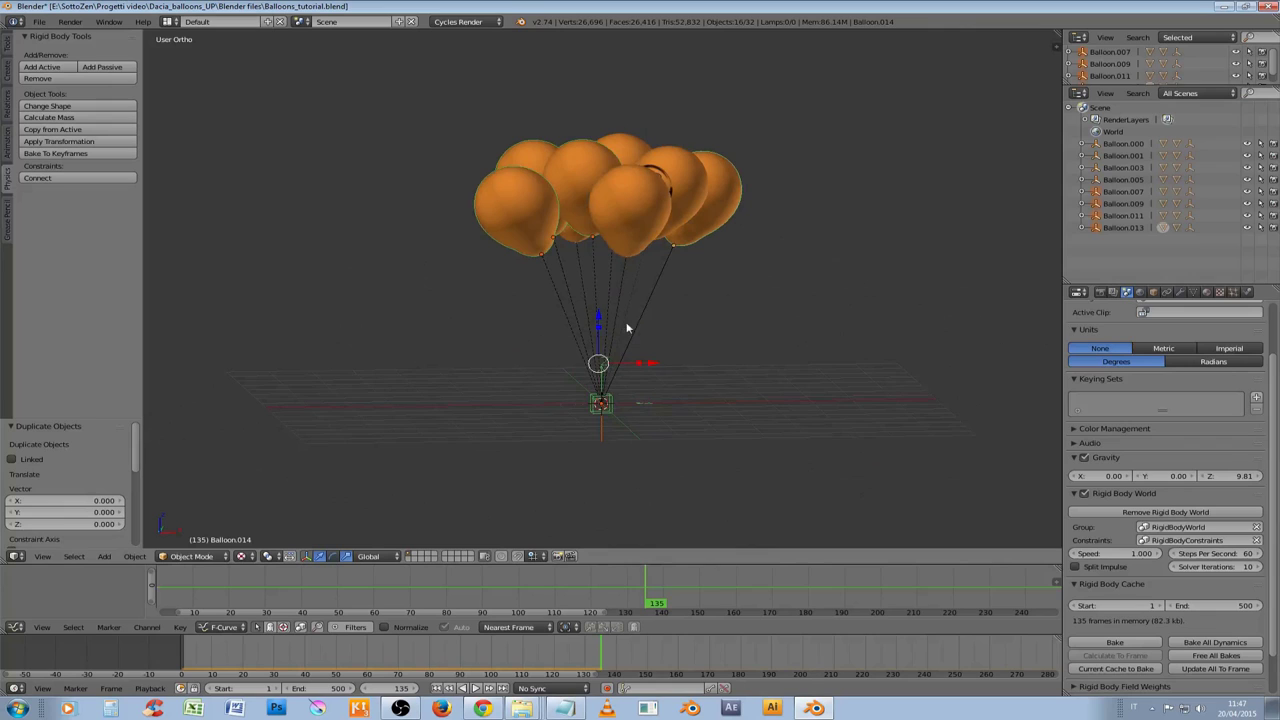
right_click(597, 170)
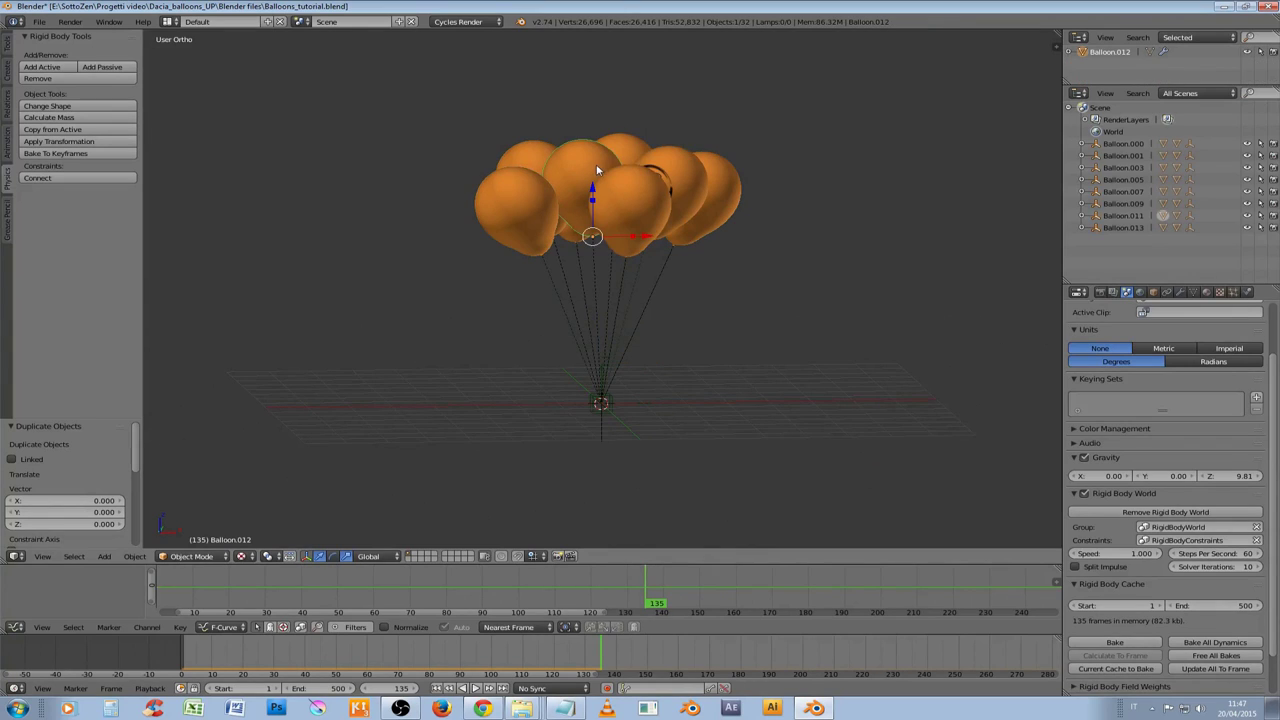
click(372, 556)
click(374, 529)
drag(585, 193, 579, 162)
Raise Balloon.014 and Balloon.010, and lower Balloon.004 and the right-hand balloon
right_click(735, 197)
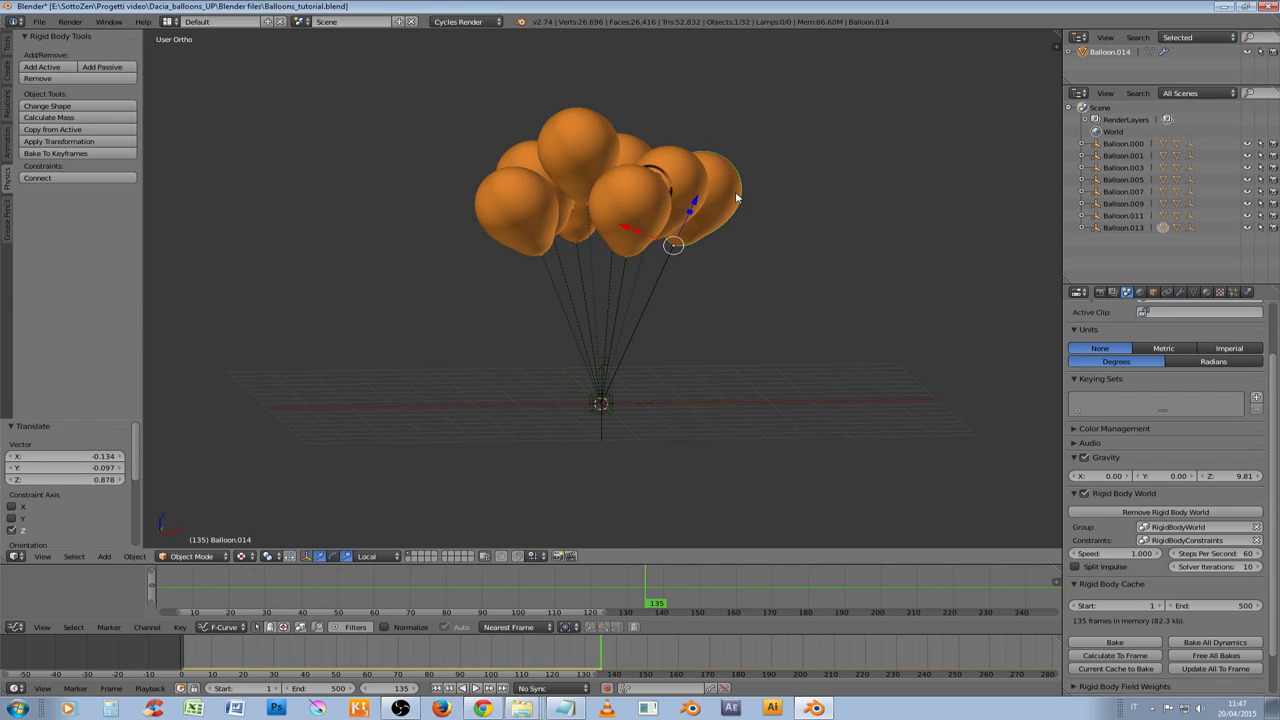
drag(697, 200, 700, 178)
right_click(632, 203)
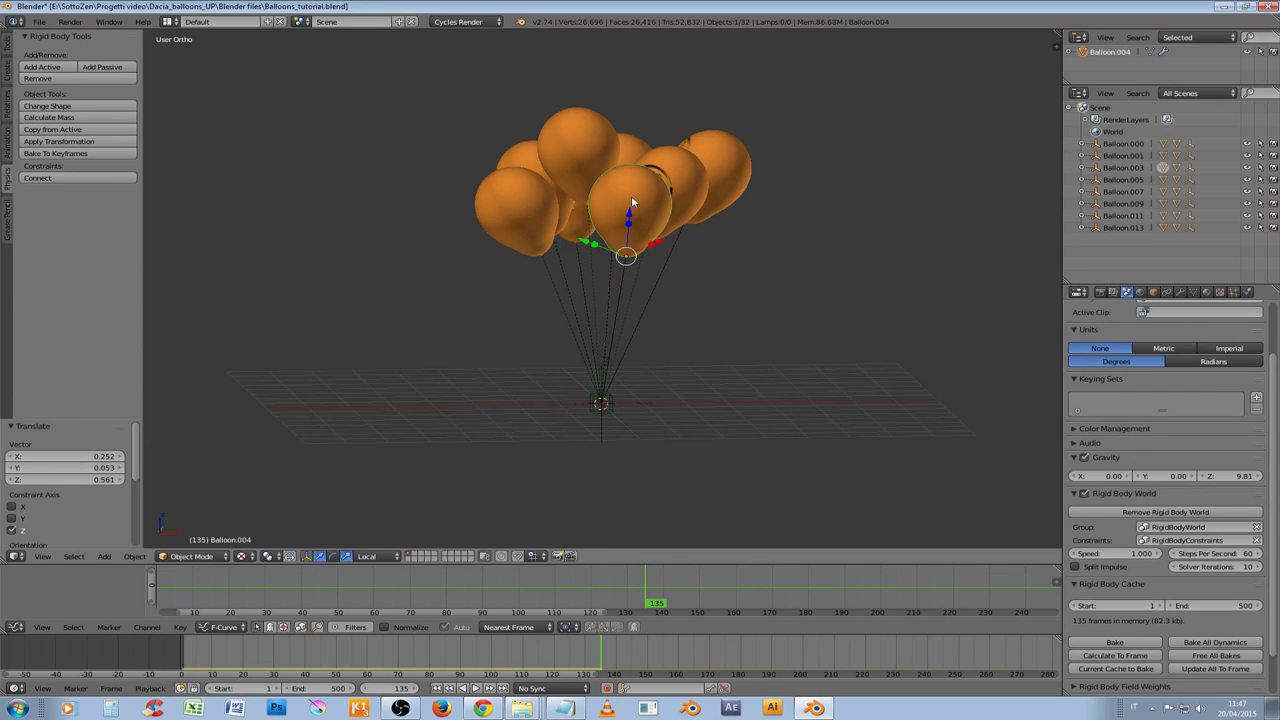
drag(633, 215, 632, 238)
middle_drag(550, 262, 569, 234)
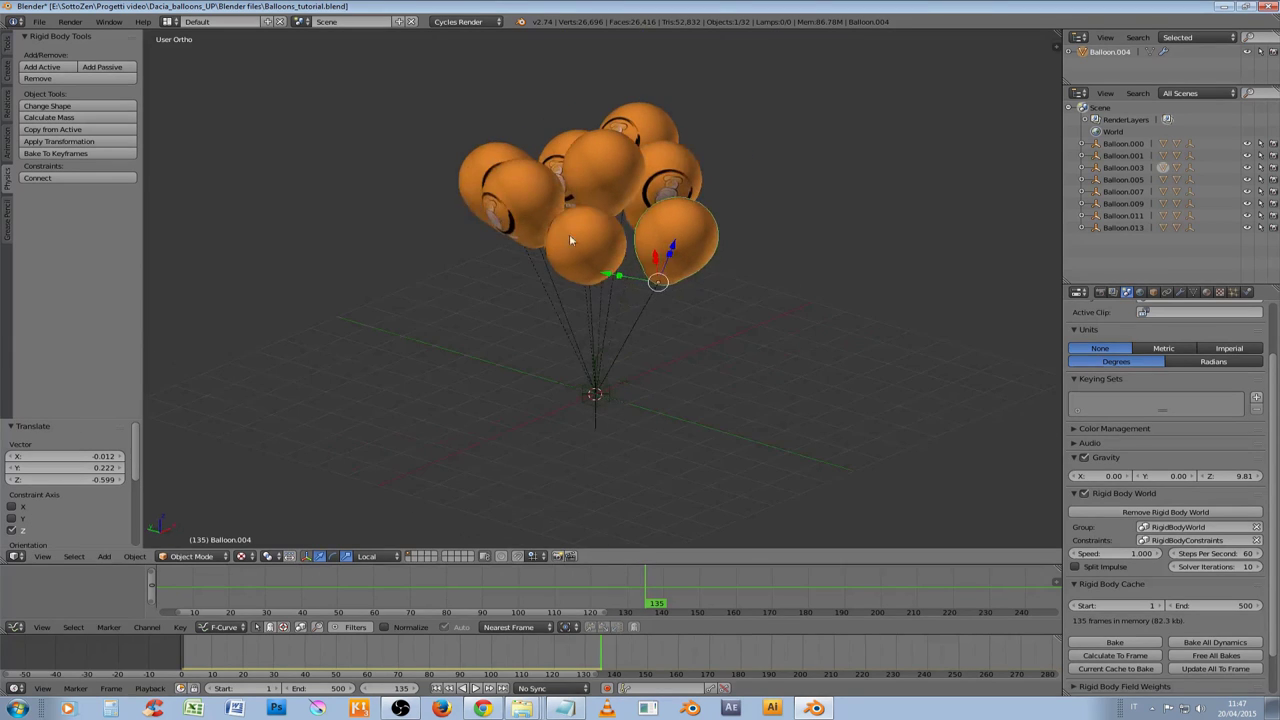
right_click(517, 195)
drag(528, 208, 514, 175)
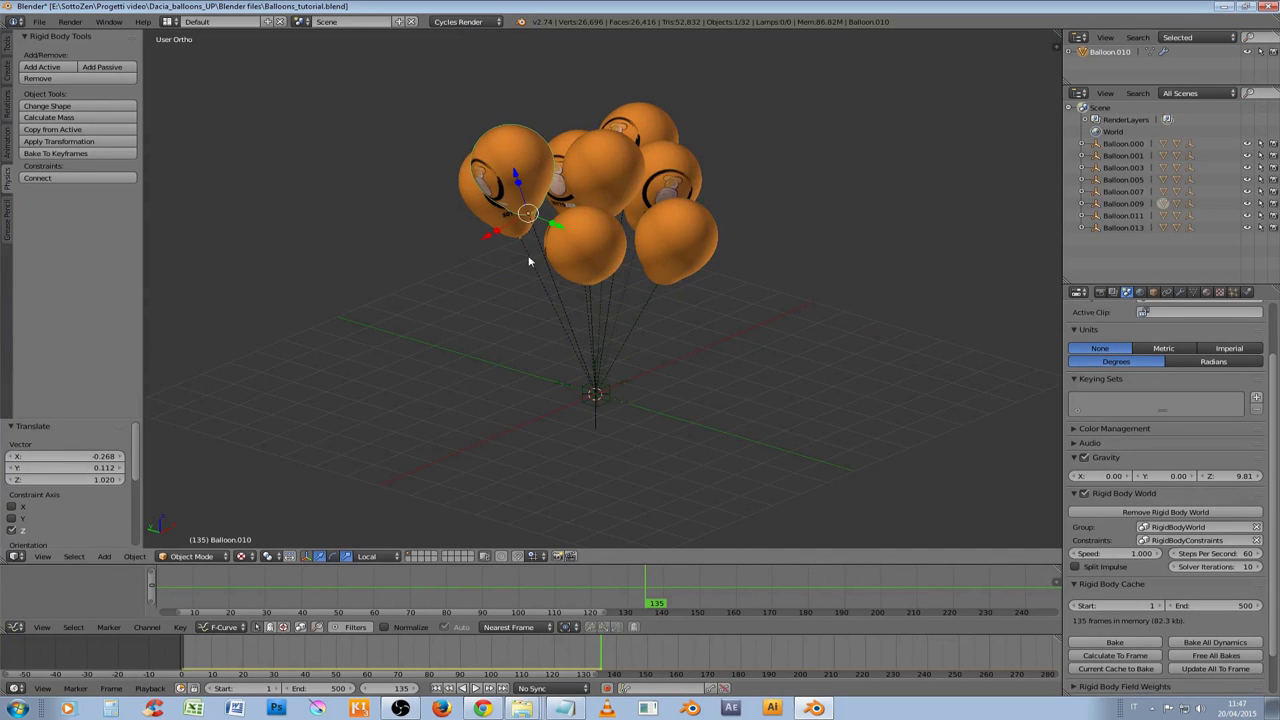
middle_drag(530, 257, 632, 247)
right_click(680, 233)
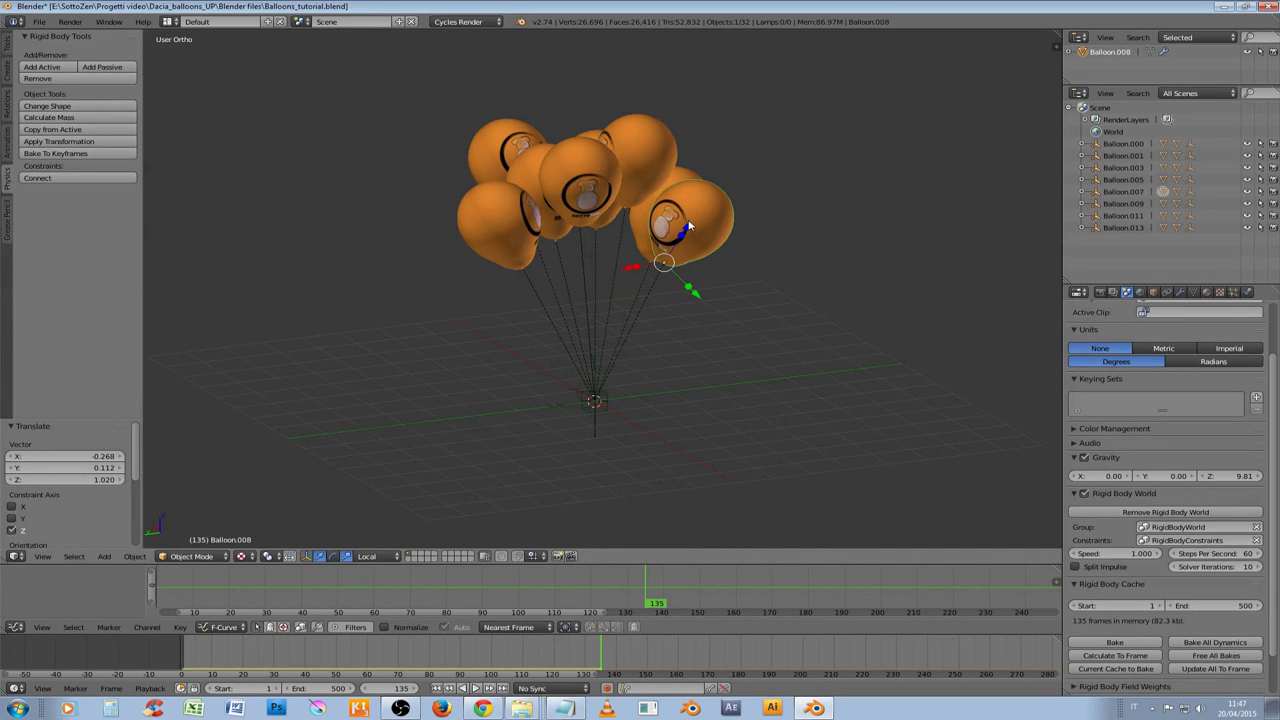
drag(688, 228, 690, 250)
mouse_move(700, 310)
middle_down()
mouse_move(734, 300)
mouse_move(623, 306)
mouse_move(692, 300)
mouse_move(695, 315)
middle_up()
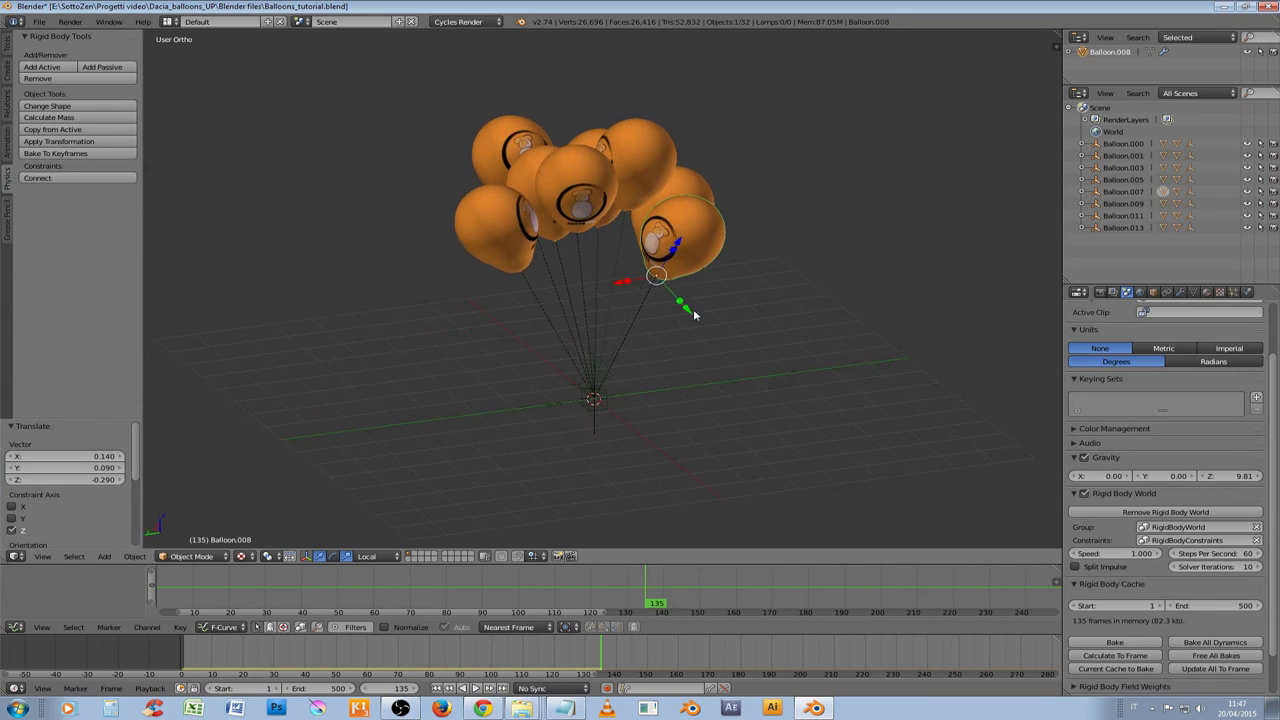
Shift-select the bunch's balloons ready for applying their transforms
shift+right_click(680, 190)
shift+right_click(651, 175)
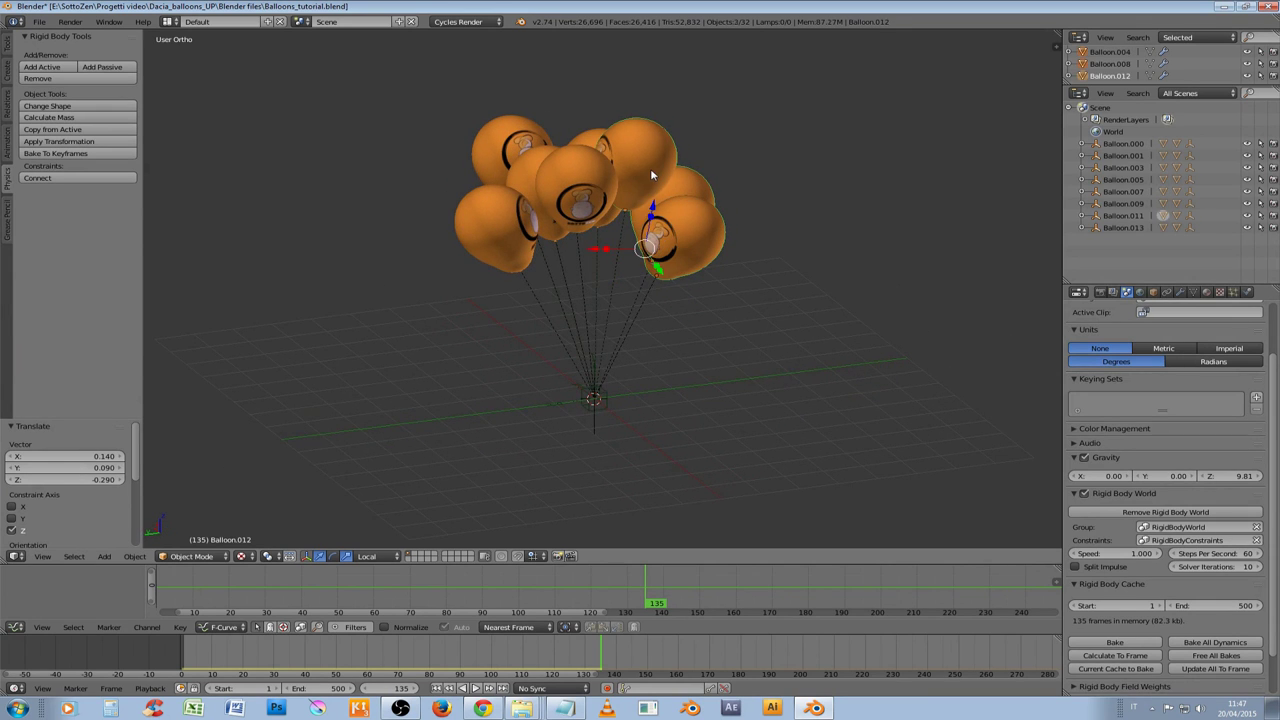
shift+right_click(591, 147)
shift+right_click(579, 140)
shift+right_click(537, 156)
shift+right_click(497, 217)
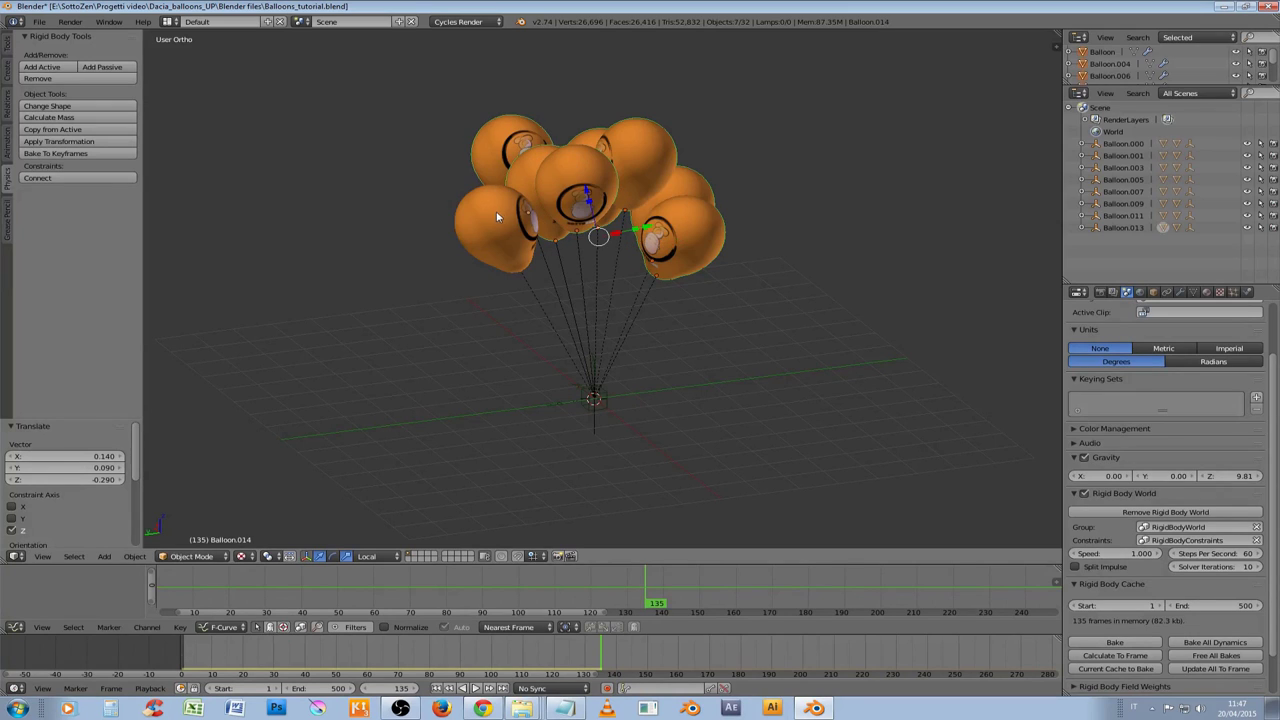
shift+right_click(497, 217)
Apply the balloons' simulated transforms, return to frame 1, and select all objects
click(57, 142)
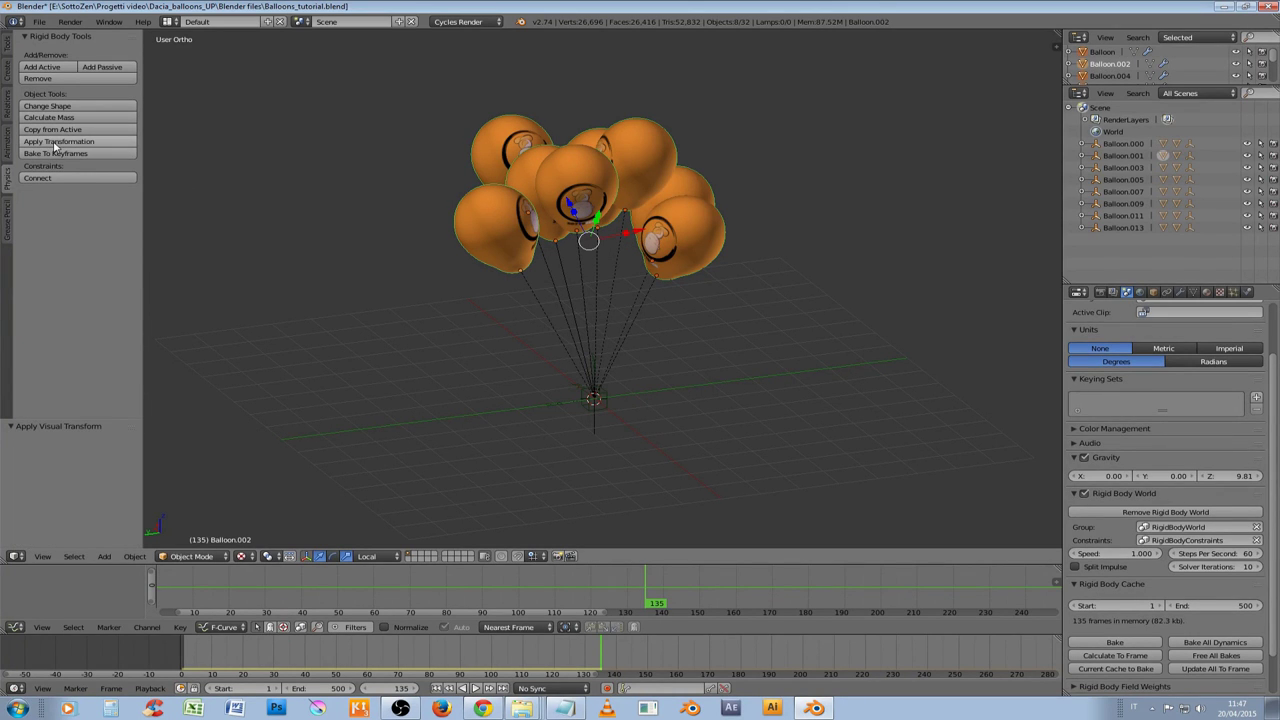
key(shift+Left)
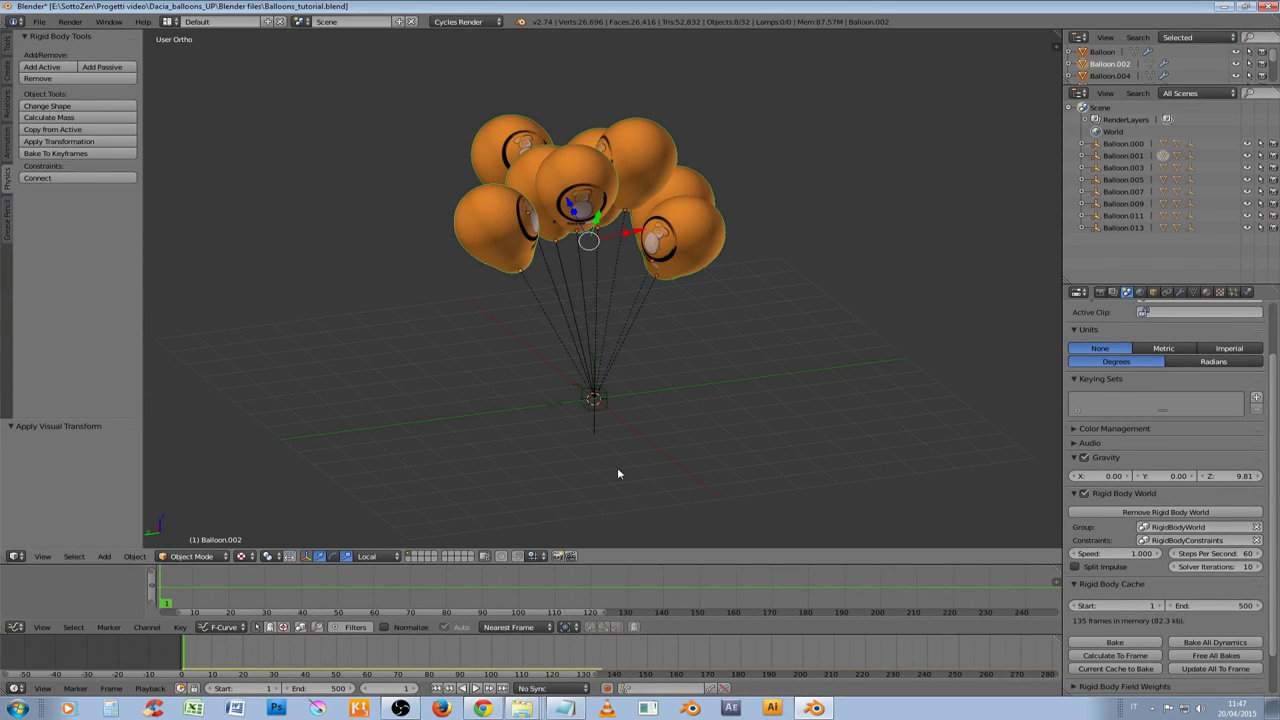
key(ctrl+a)
key(a)
key(Home)
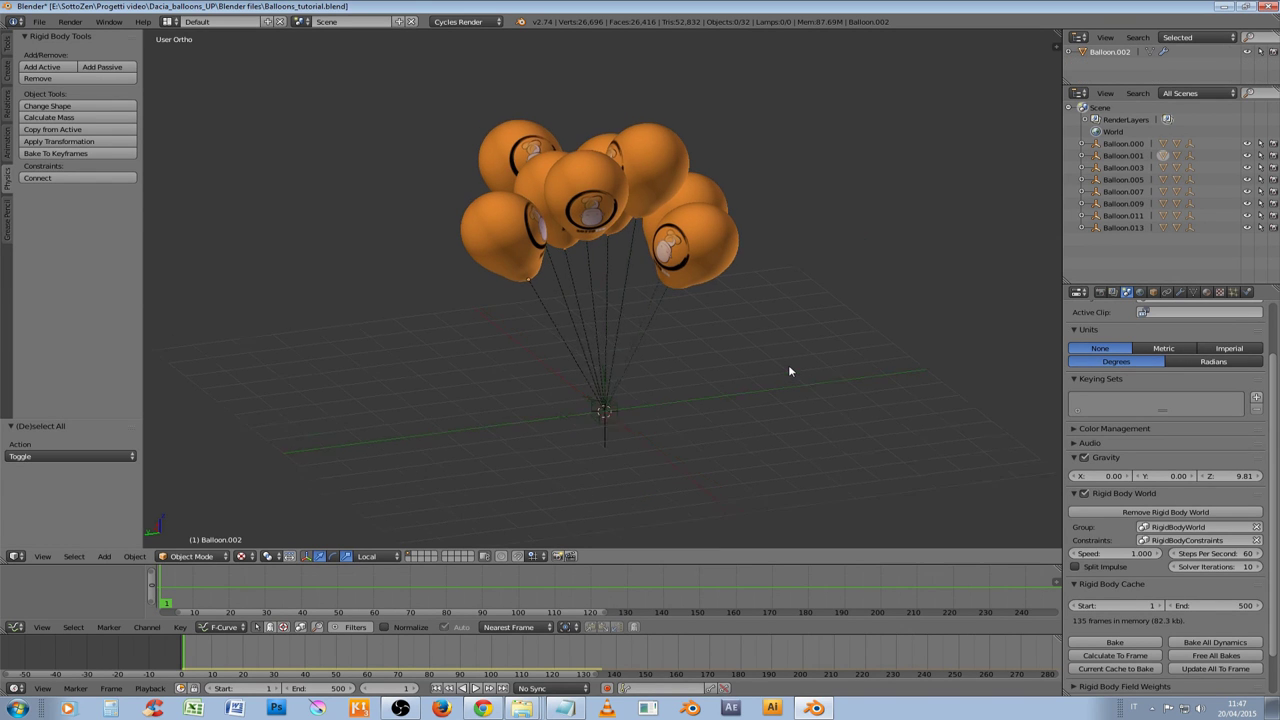
key(a)
key(a)
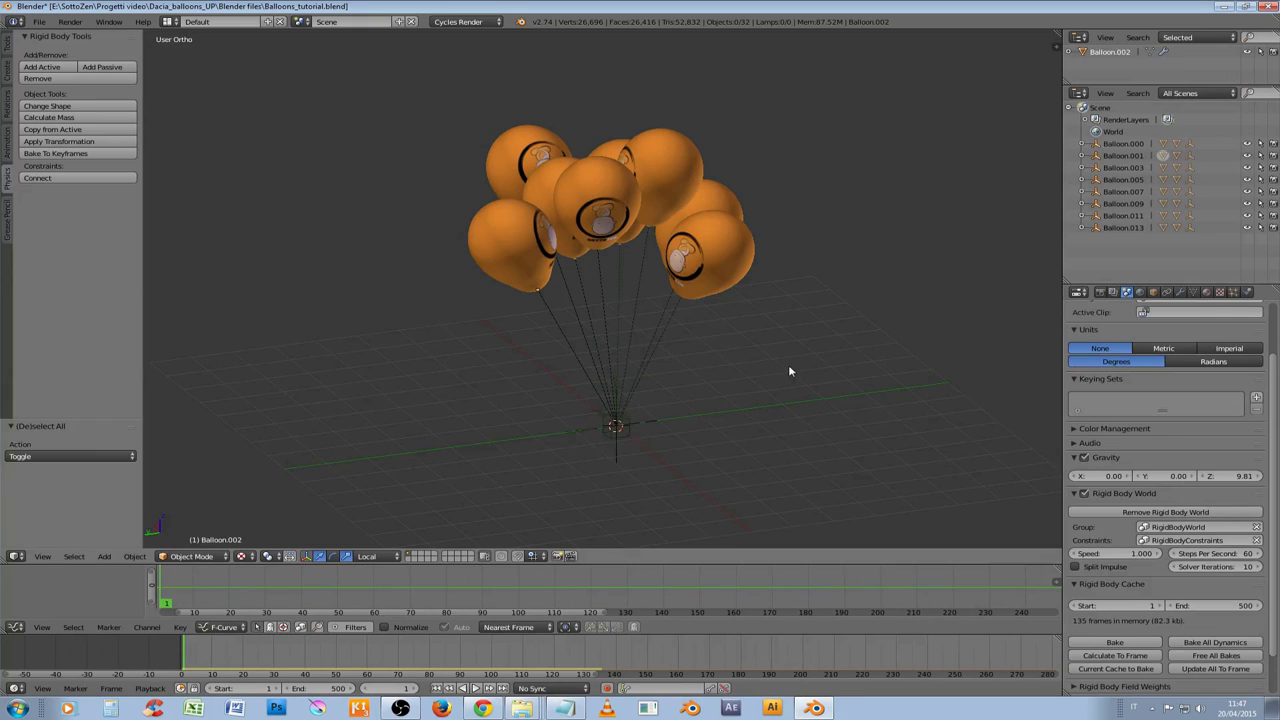
key(a)
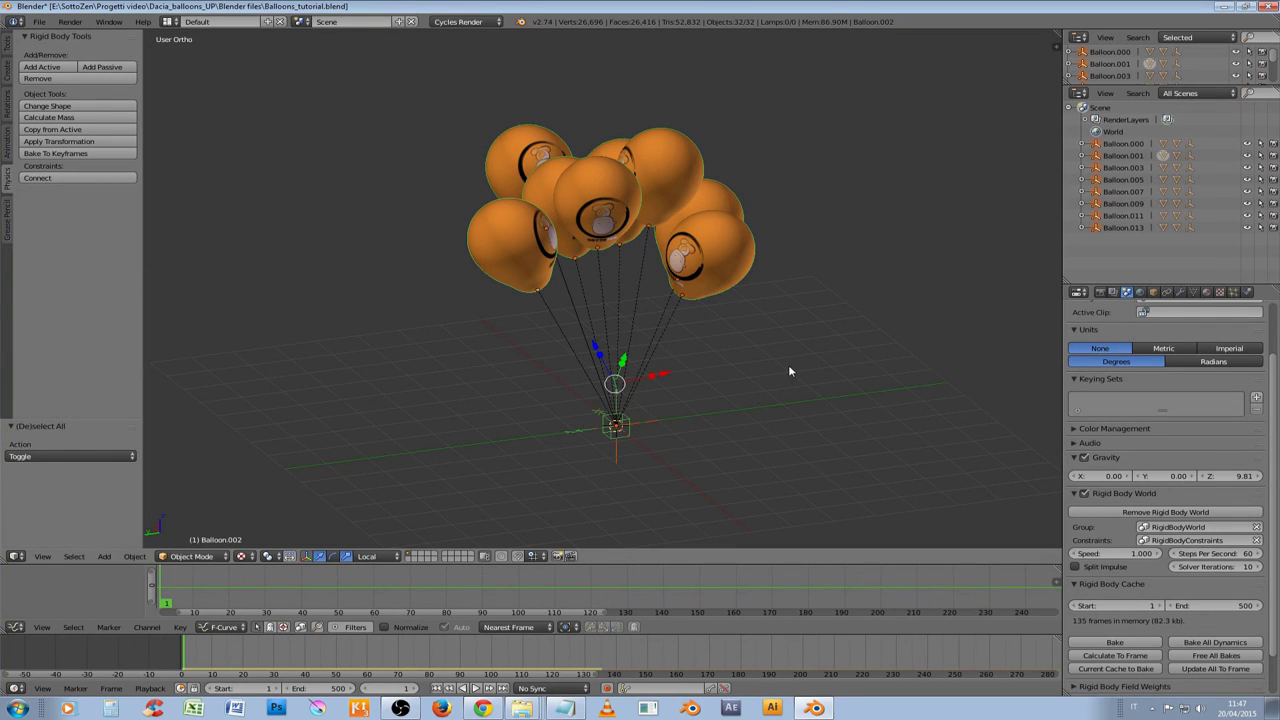
Duplicate everything in place to 32 balloons and play the simulation, viewing from the side
key(shift+d)
right_click(788, 371)
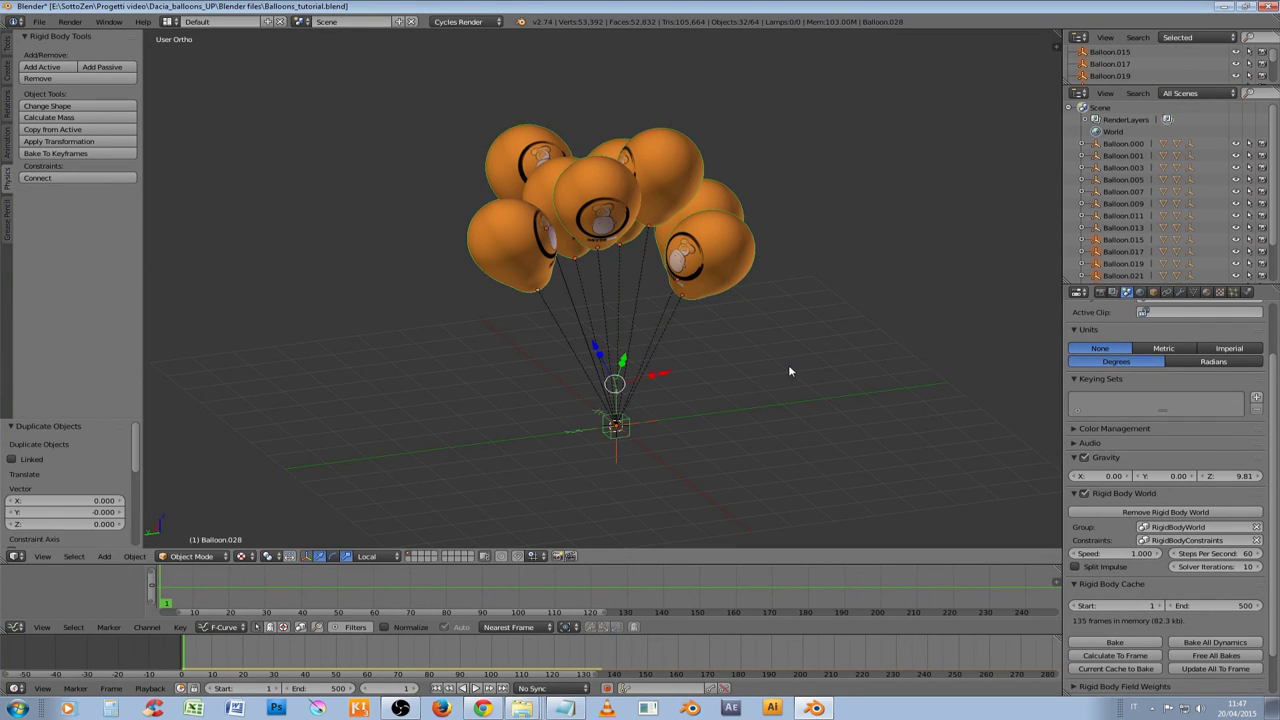
click(476, 688)
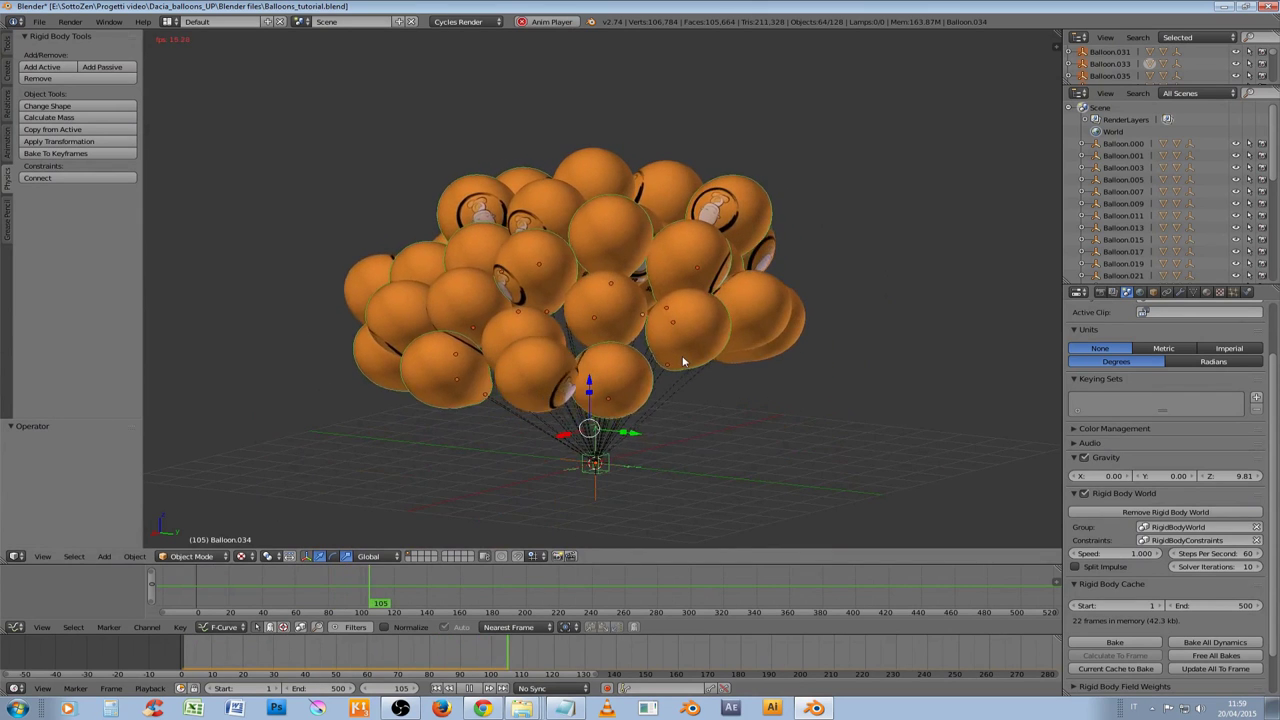
scroll(680, 360, down, 2)
middle_drag(676, 364, 729, 357)
scroll(729, 357, up, 2)
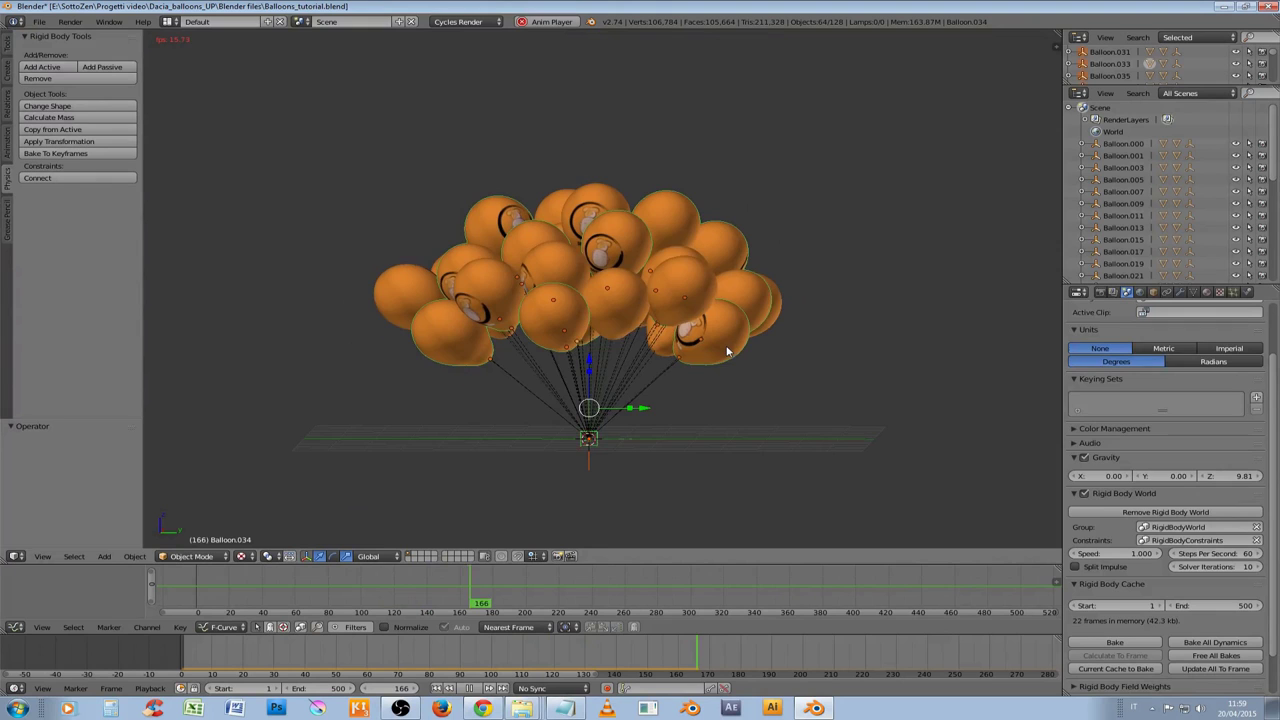
key(KP_1)
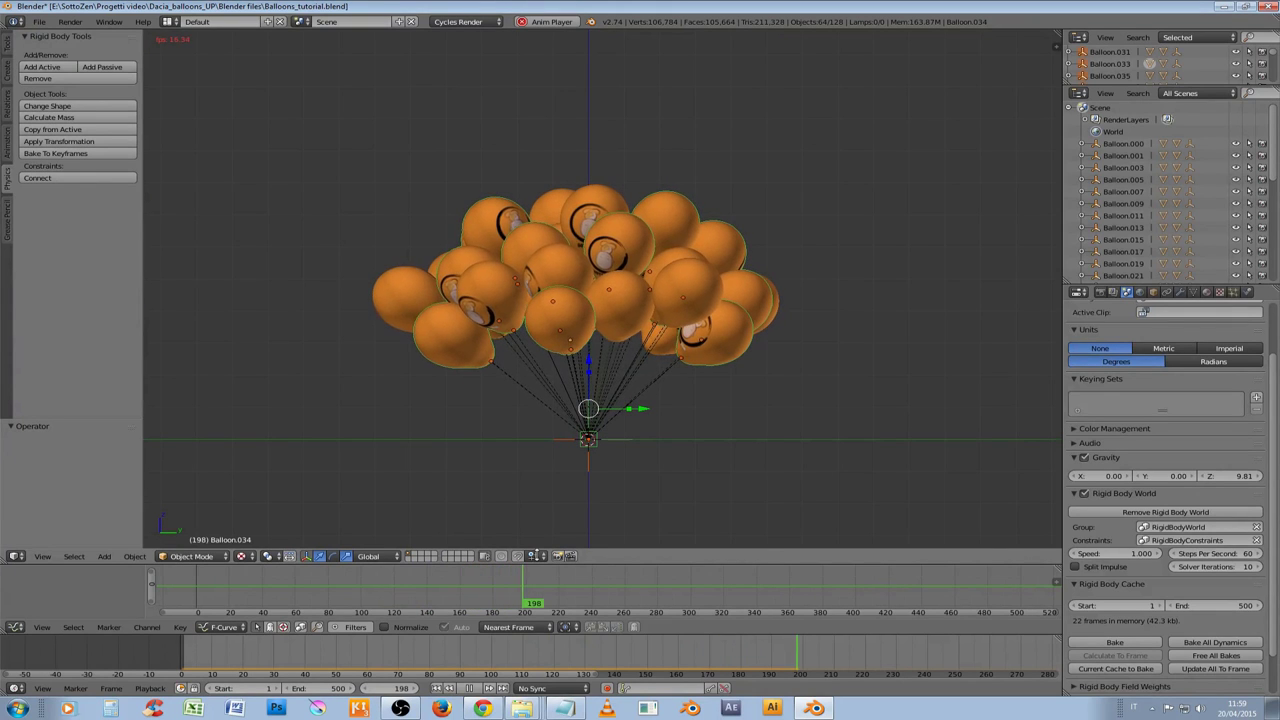
click(470, 688)
In wireframe at frame 1, box-select the balloon heads and lift them higher on longer strings
click(437, 688)
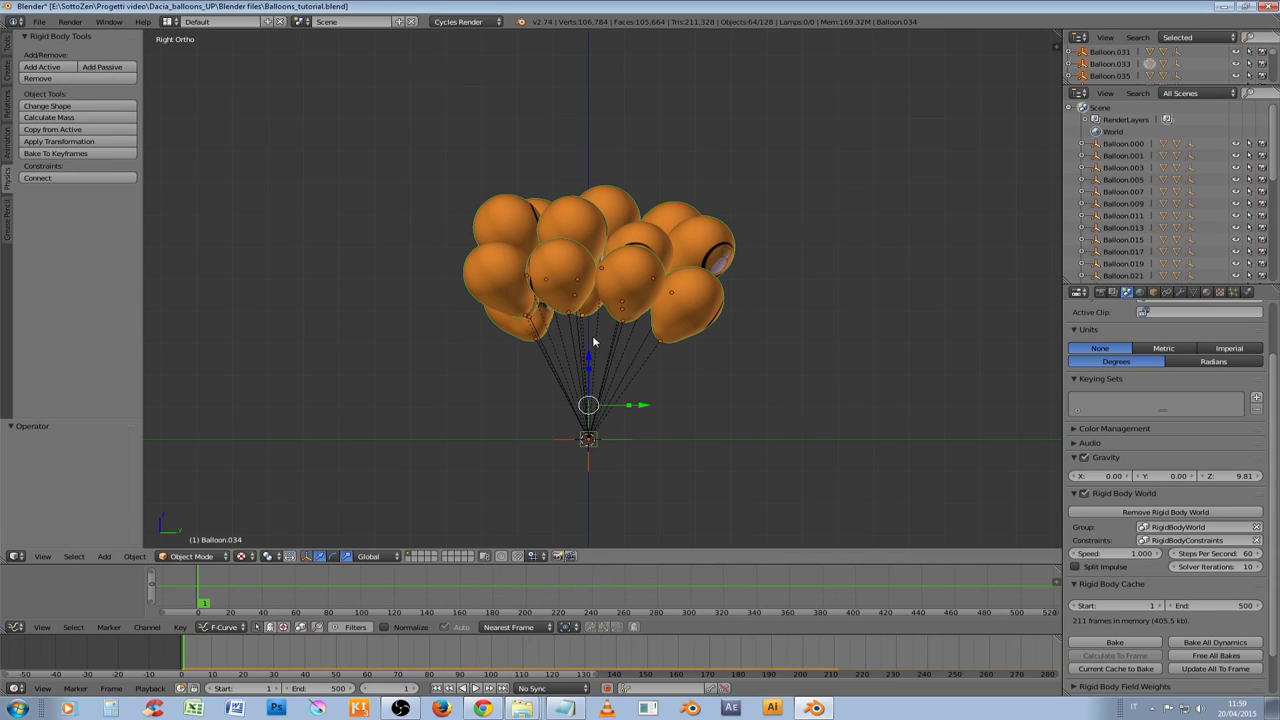
key(z)
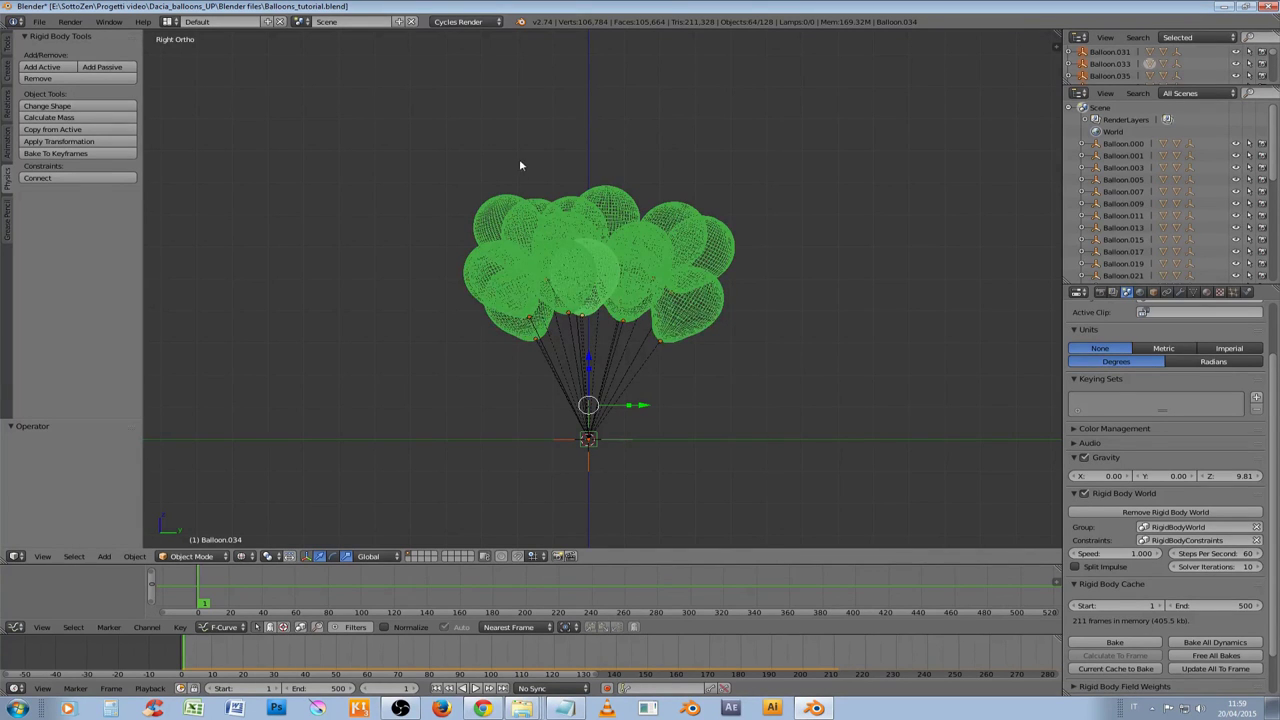
key(a)
key(b)
drag(407, 172, 796, 313)
shift+middle_drag(503, 267, 476, 334)
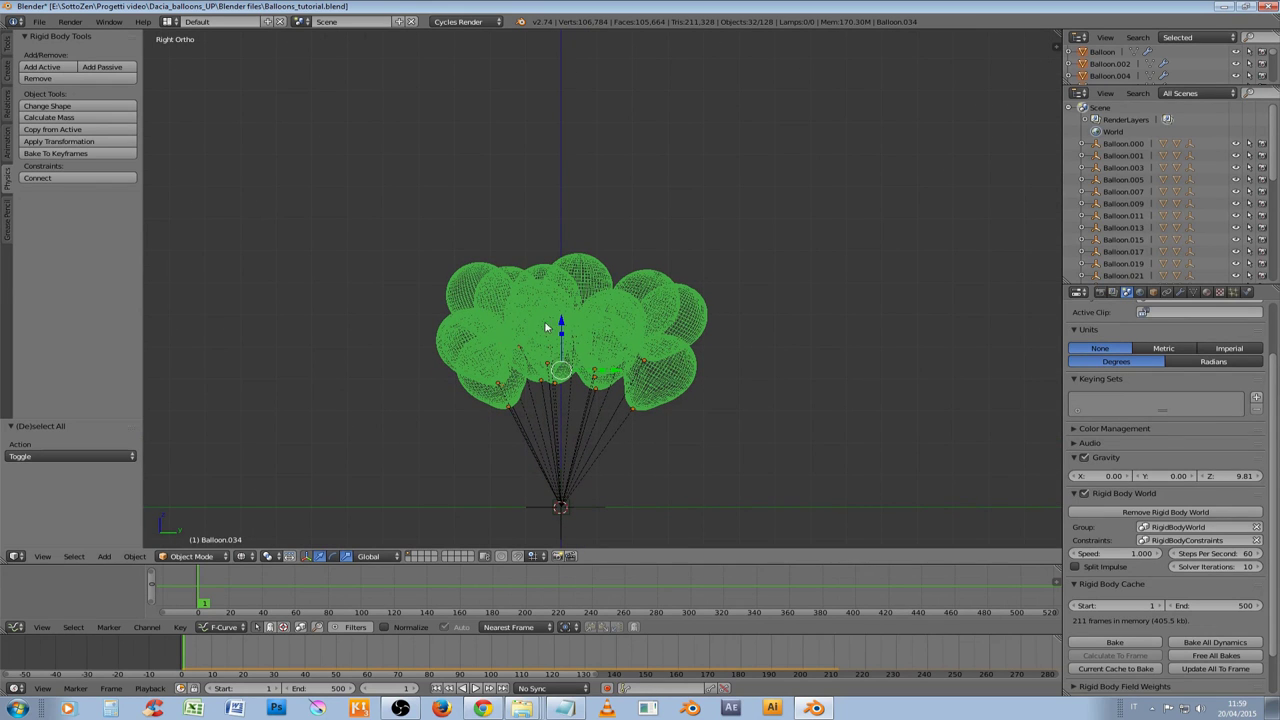
drag(561, 325, 562, 160)
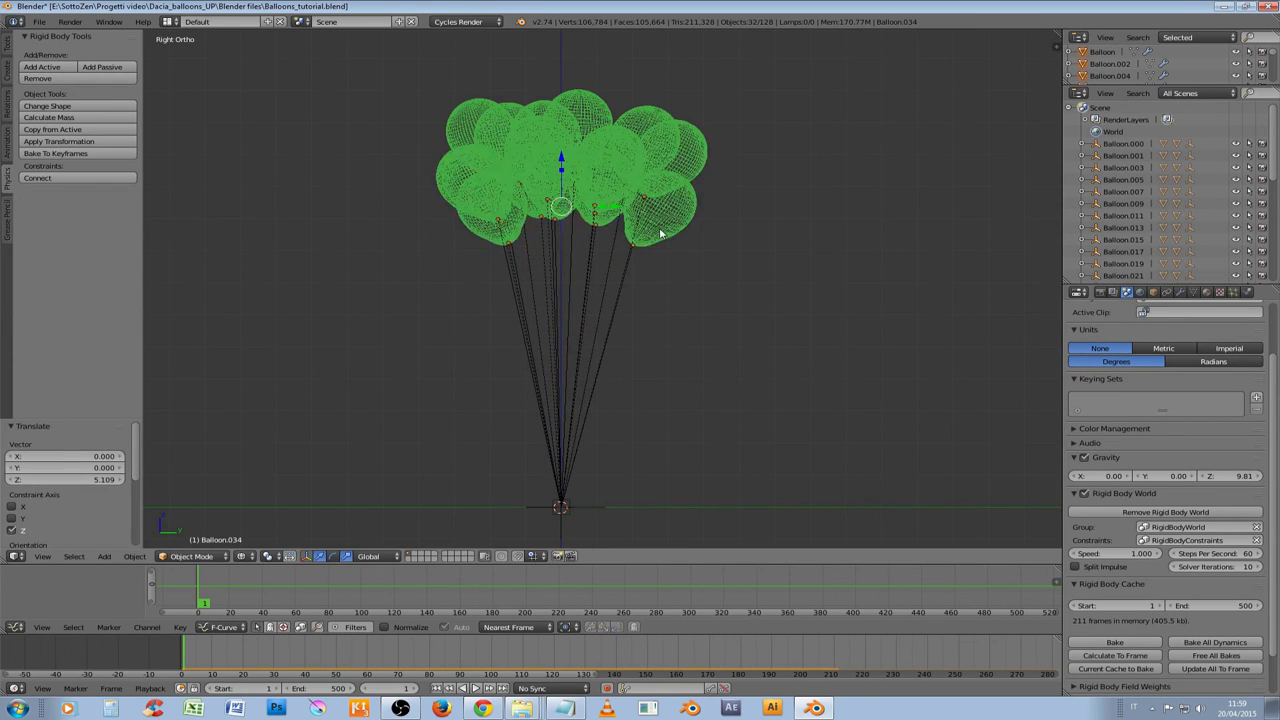
Apply the new transforms, return to Solid shading, and duplicate all objects in place
key(a)
key(a)
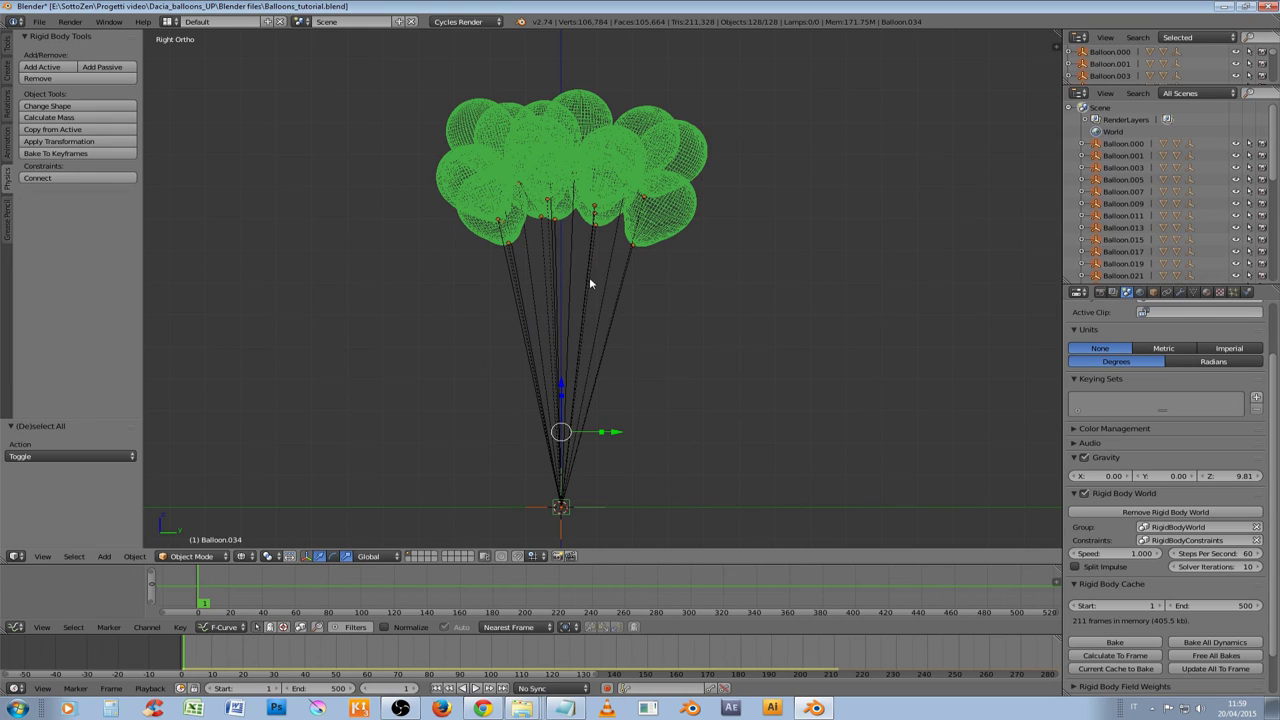
click(88, 143)
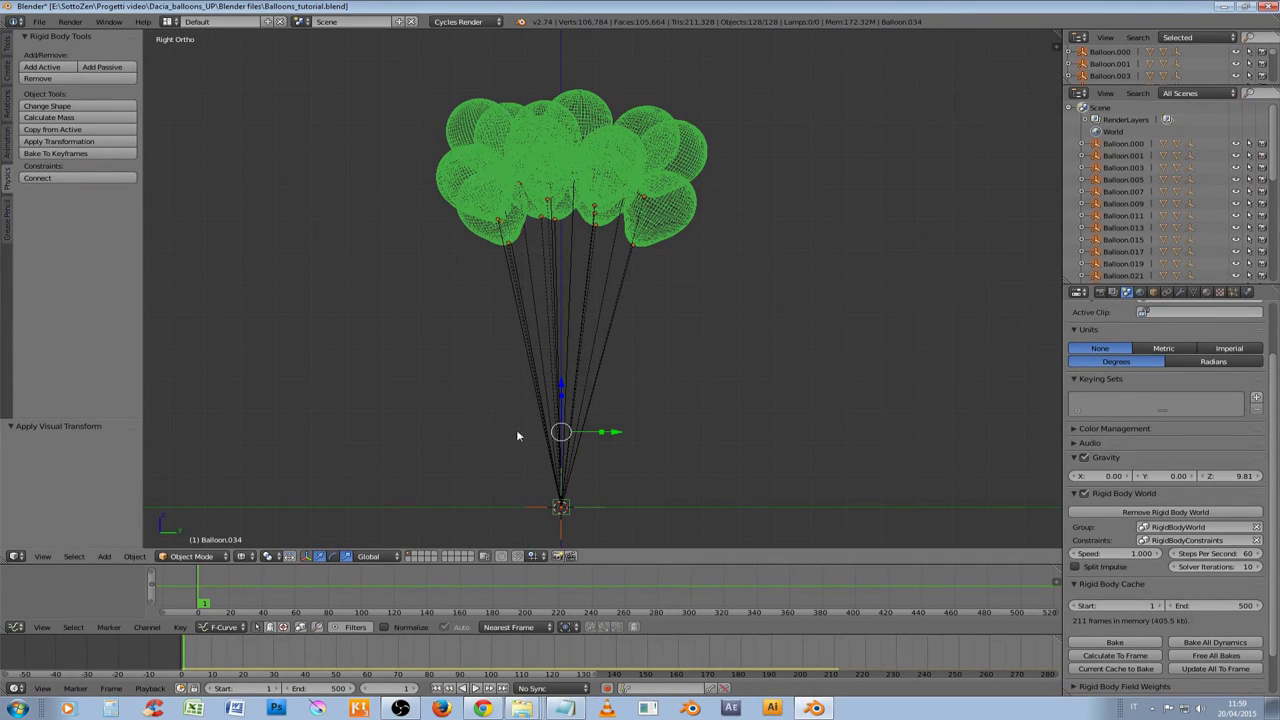
click(247, 556)
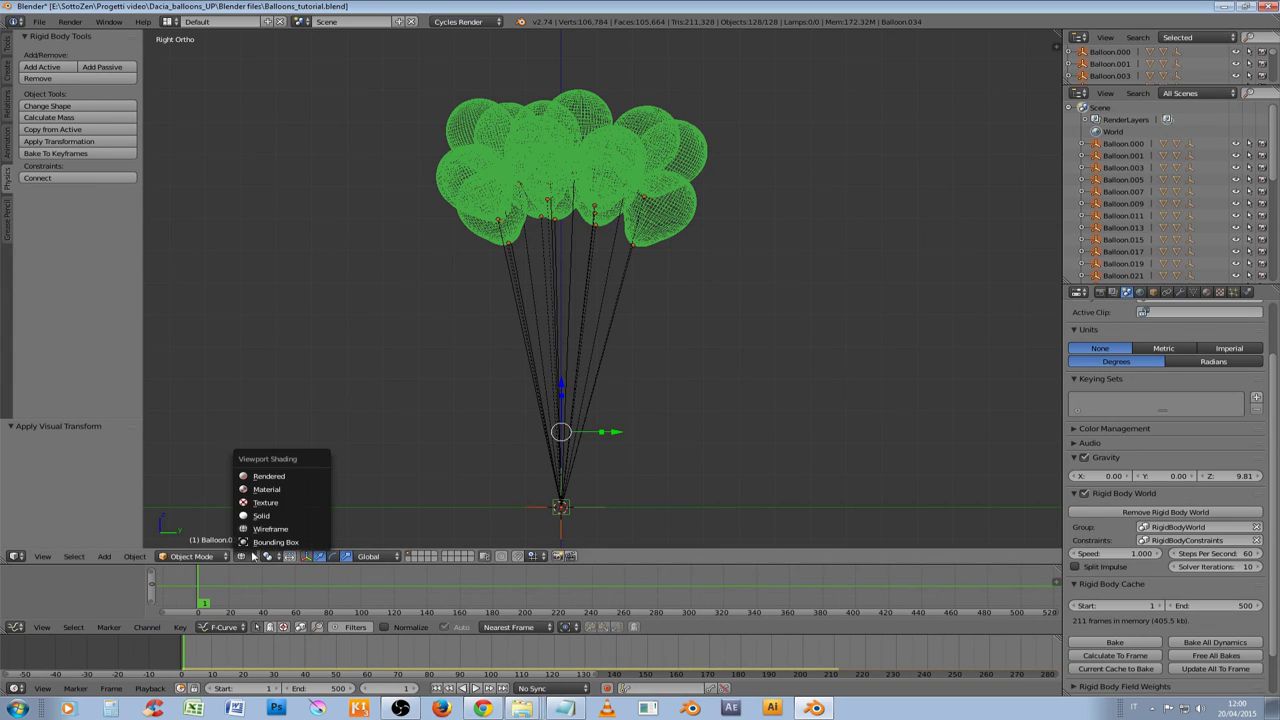
click(270, 502)
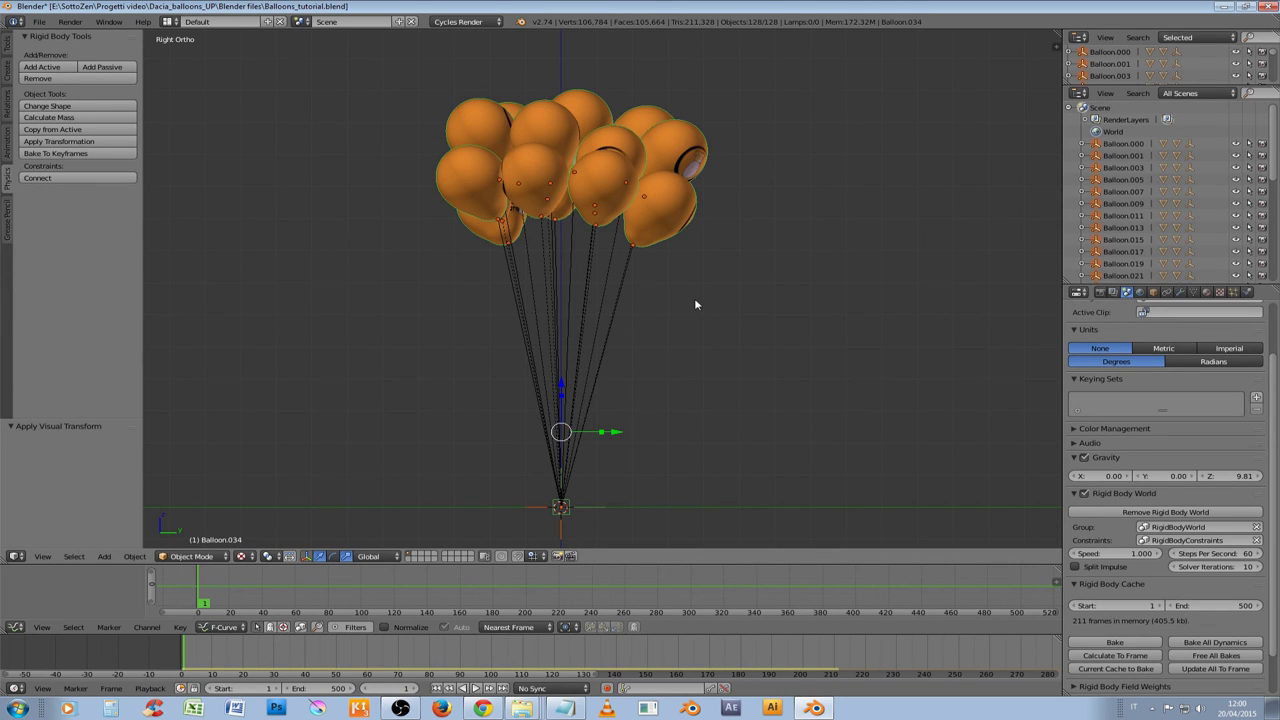
key(a)
key(a)
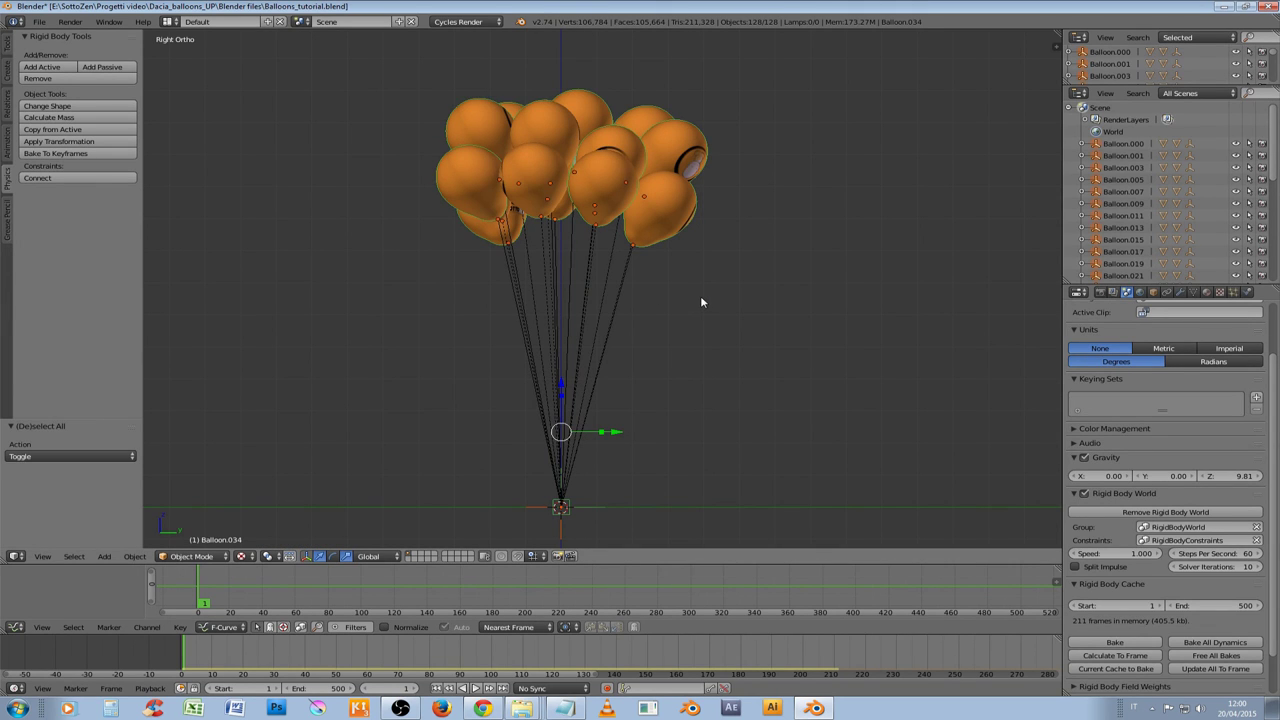
key(shift+d)
right_click(701, 302)
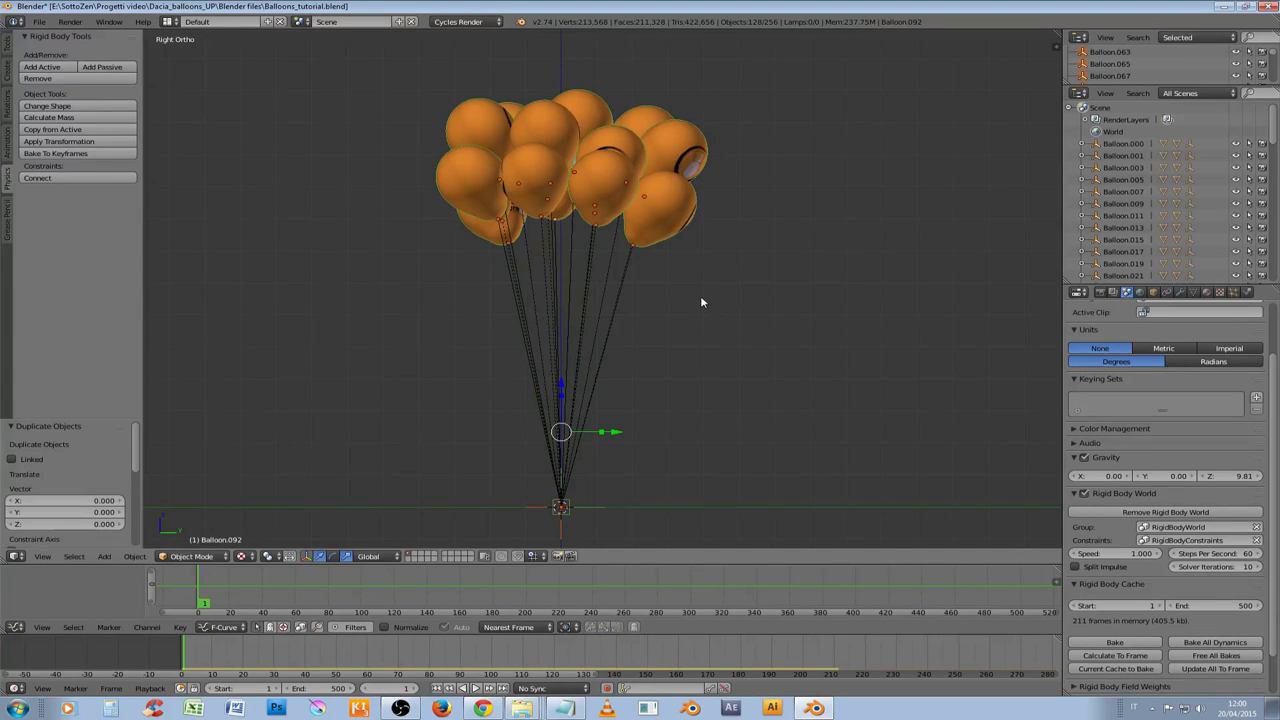
Play the enlarged bunch's simulation with Alt+A, orbiting the view, and pause at frame 276
key(alt+a)
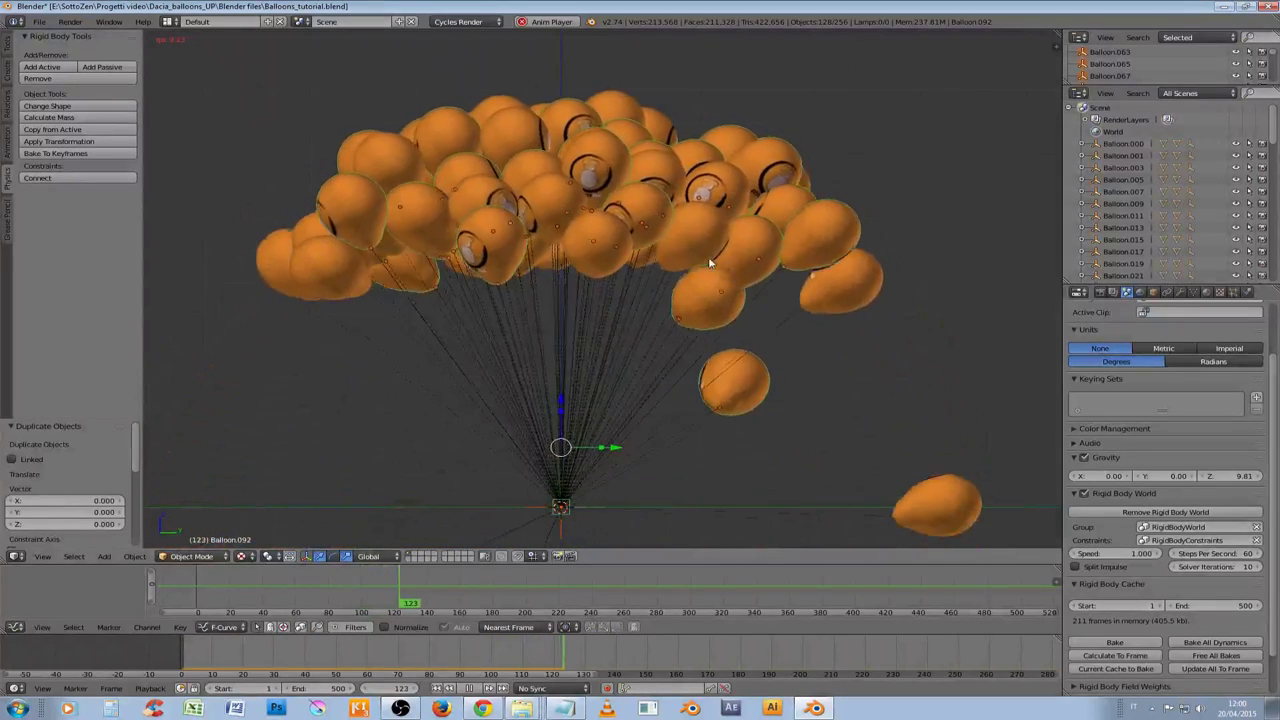
scroll(709, 262, down, 4)
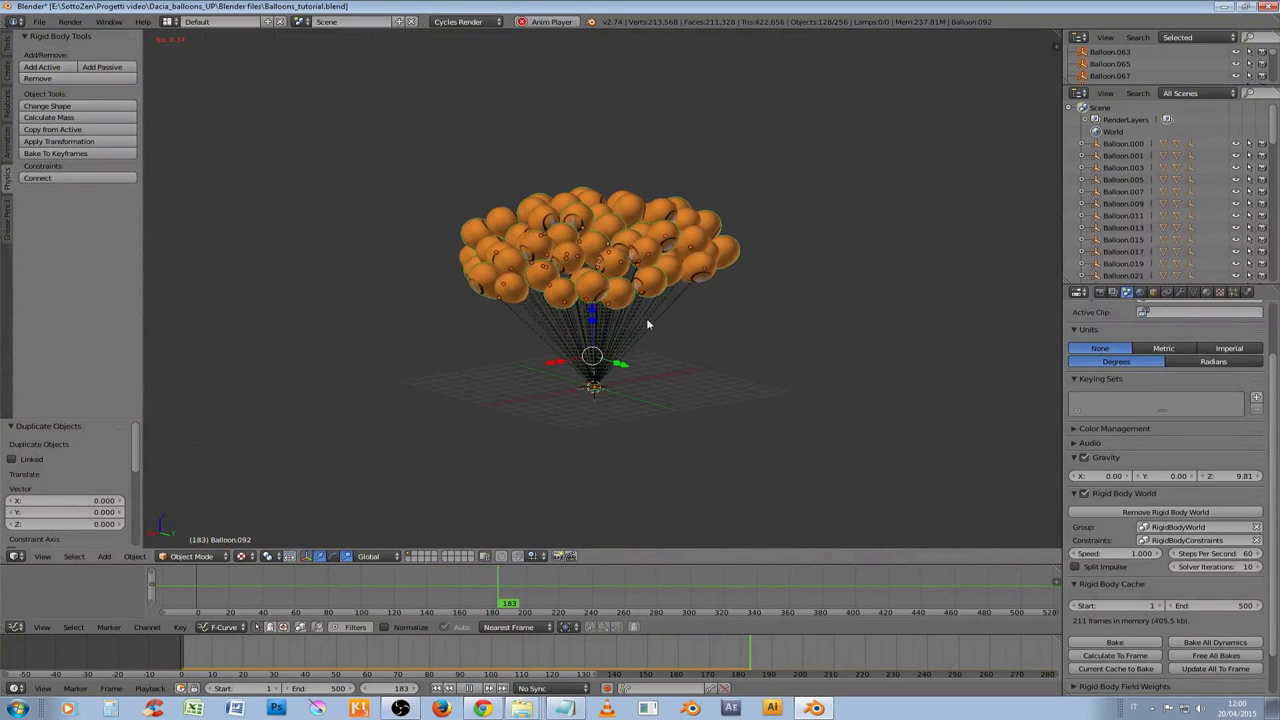
middle_drag(648, 319, 716, 318)
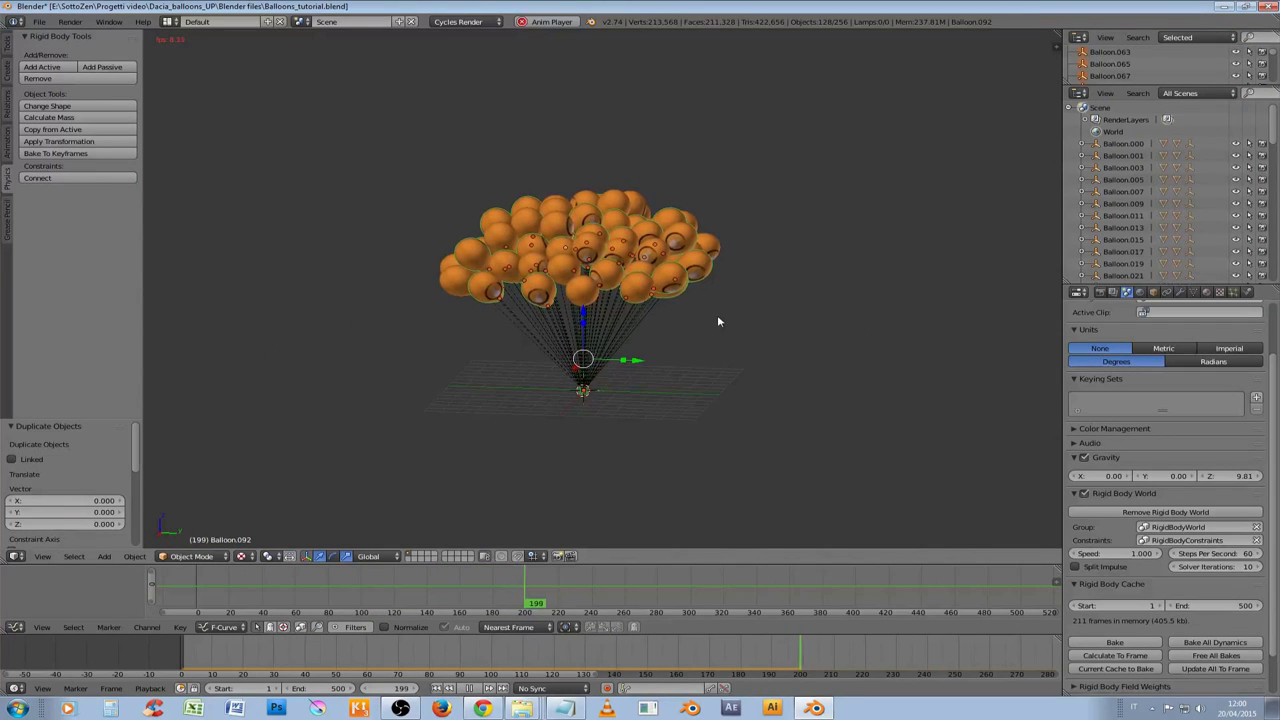
scroll(705, 322, up, 3)
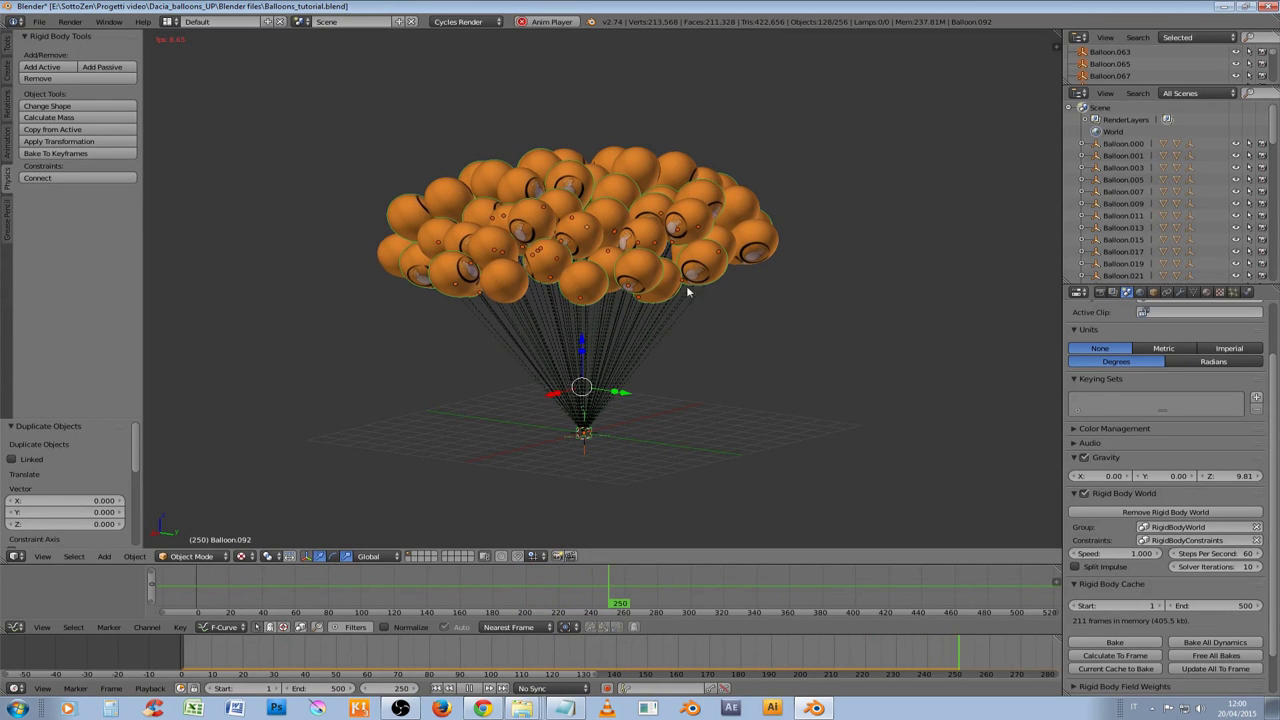
click(471, 689)
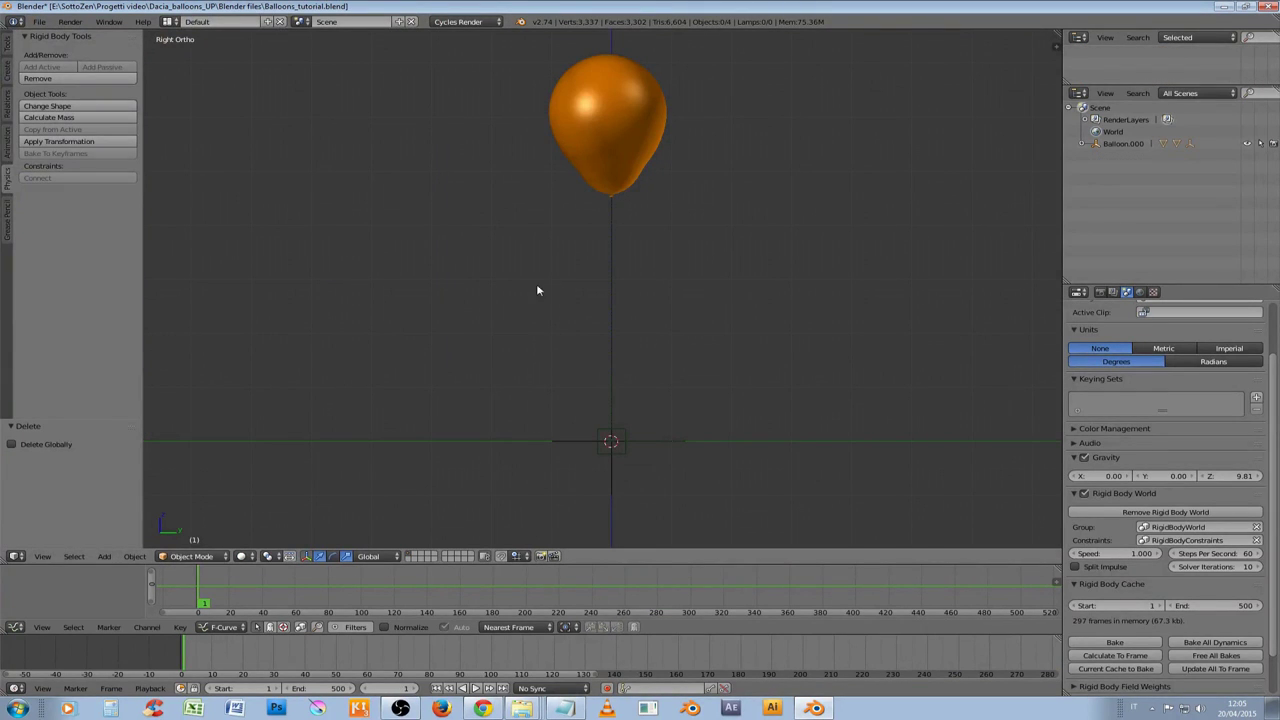
Set viewport shading to Material and switch to Front Ortho view with Numpad 1
click(245, 560)
click(258, 510)
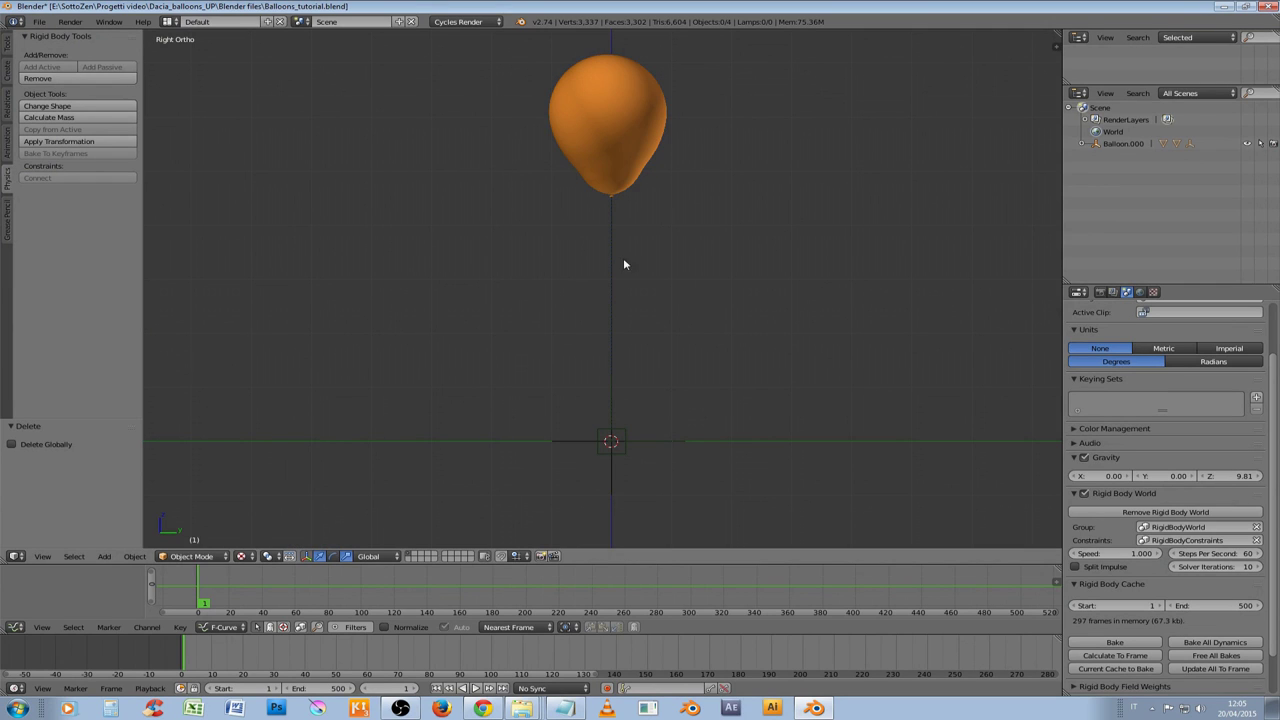
key(KP_1)
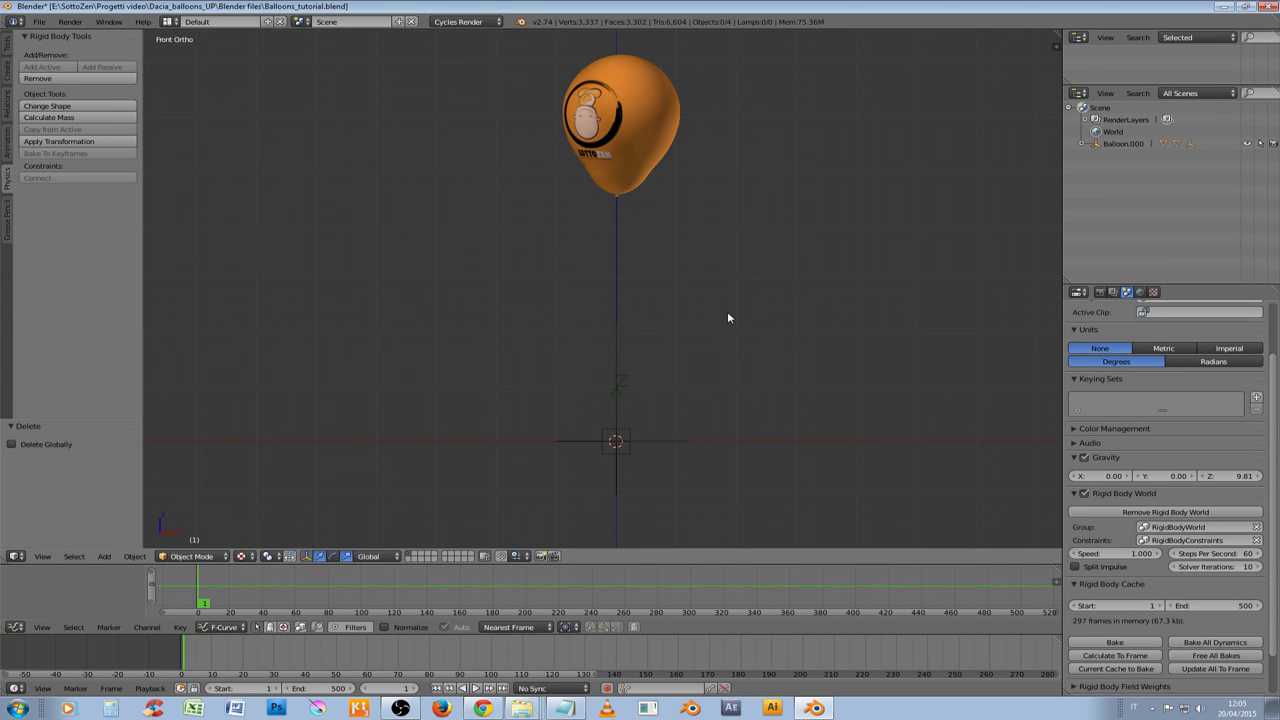
Add a Mesh > Cylinder with radius 1.000 and depth 2.000 at the origin
key(shift+a)
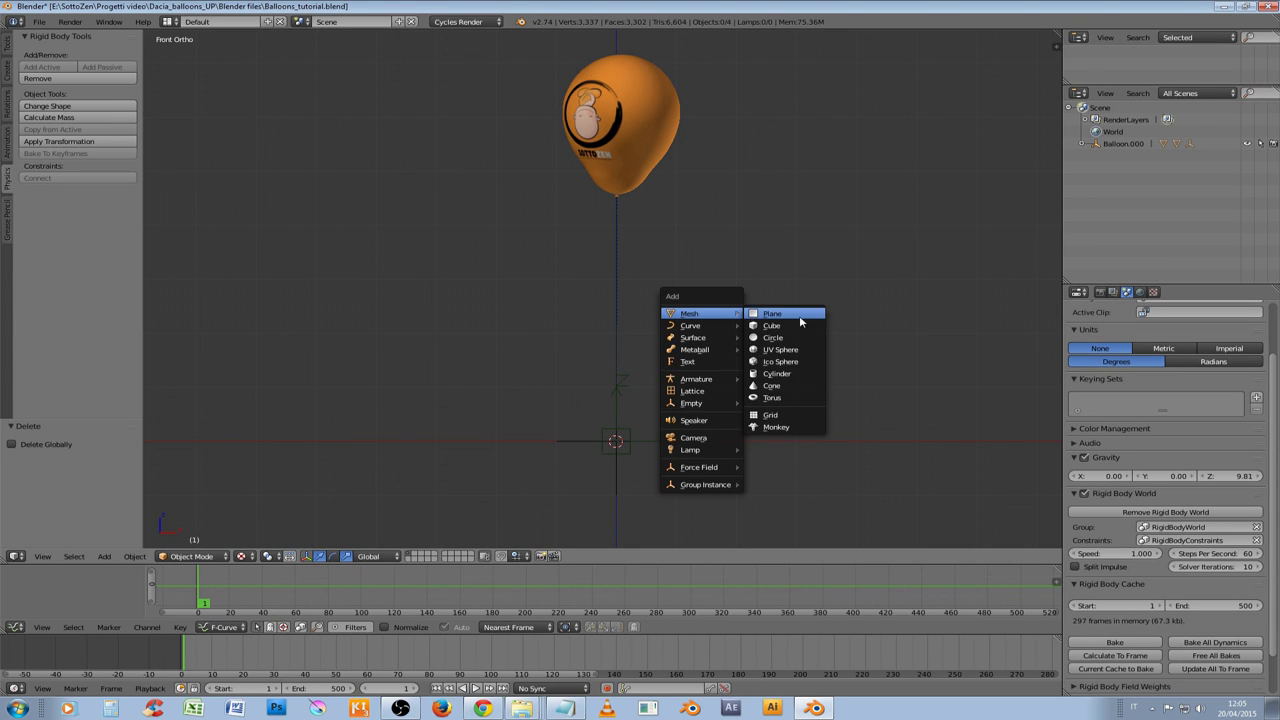
click(797, 374)
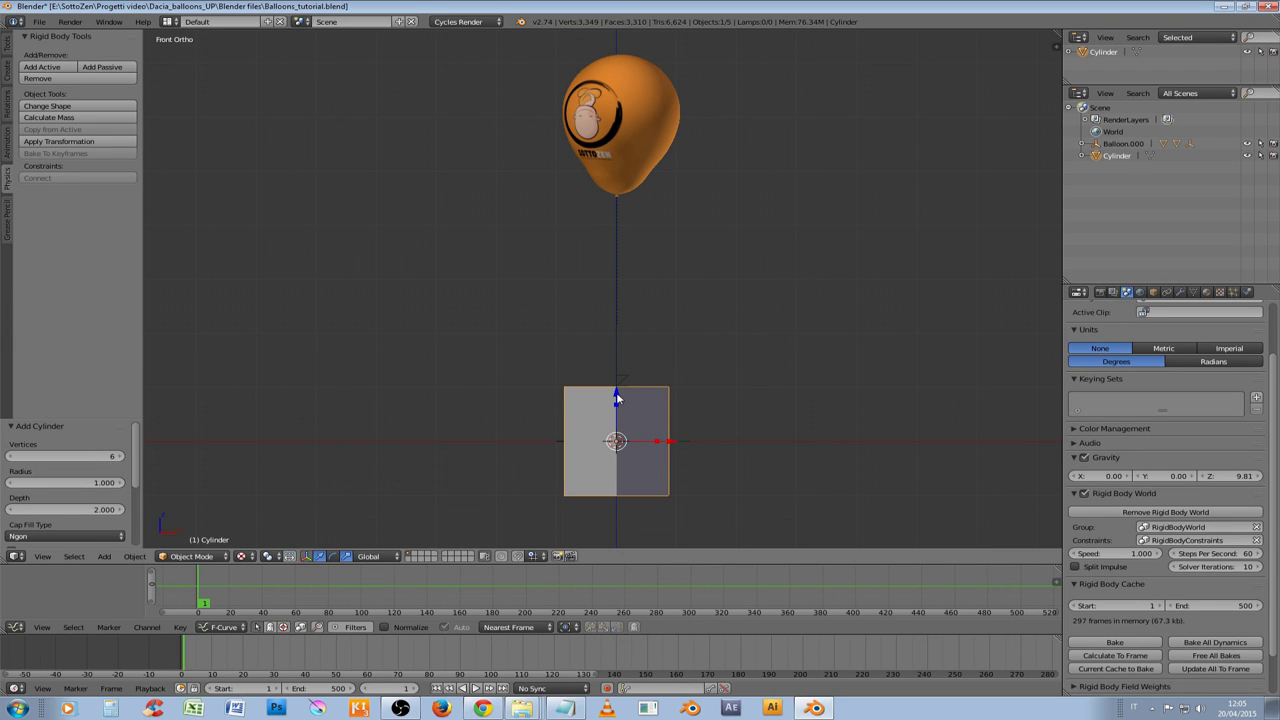
Raise the cylinder toward the balloon and scale it thin on X and Y only (Shift+Z)
drag(616, 398, 618, 257)
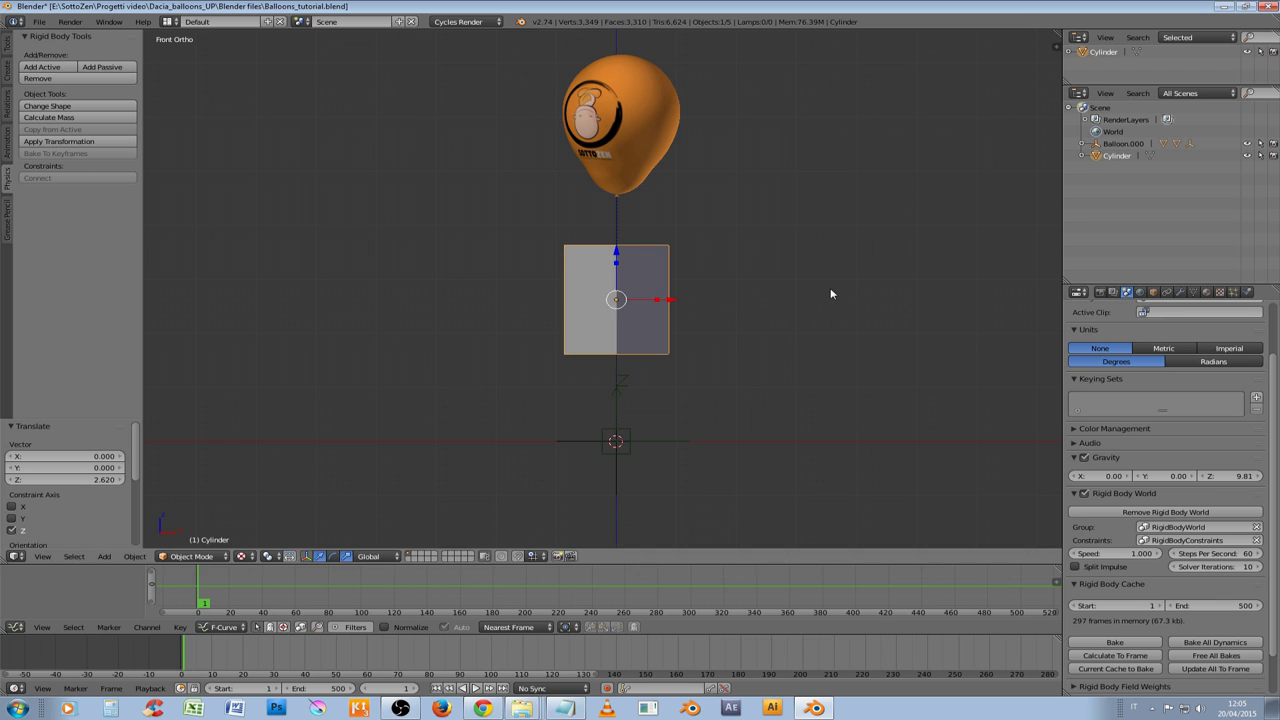
key(s)
key(shift+z)
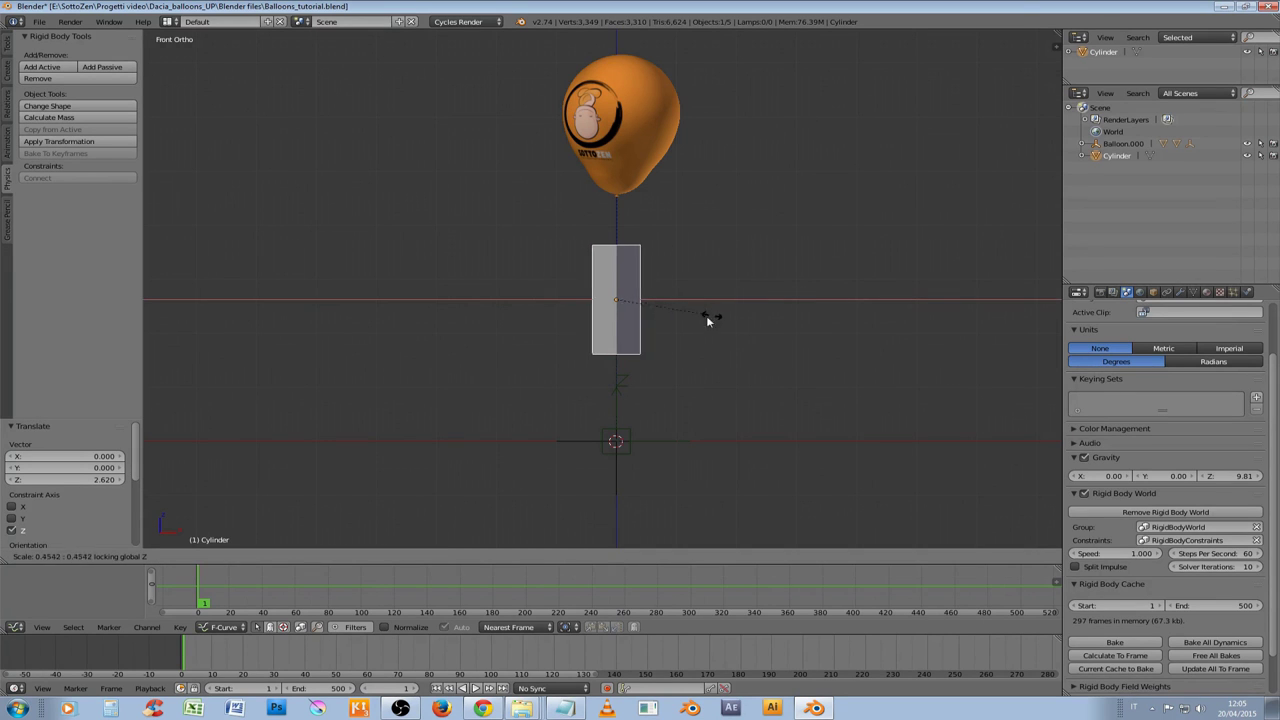
click(621, 302)
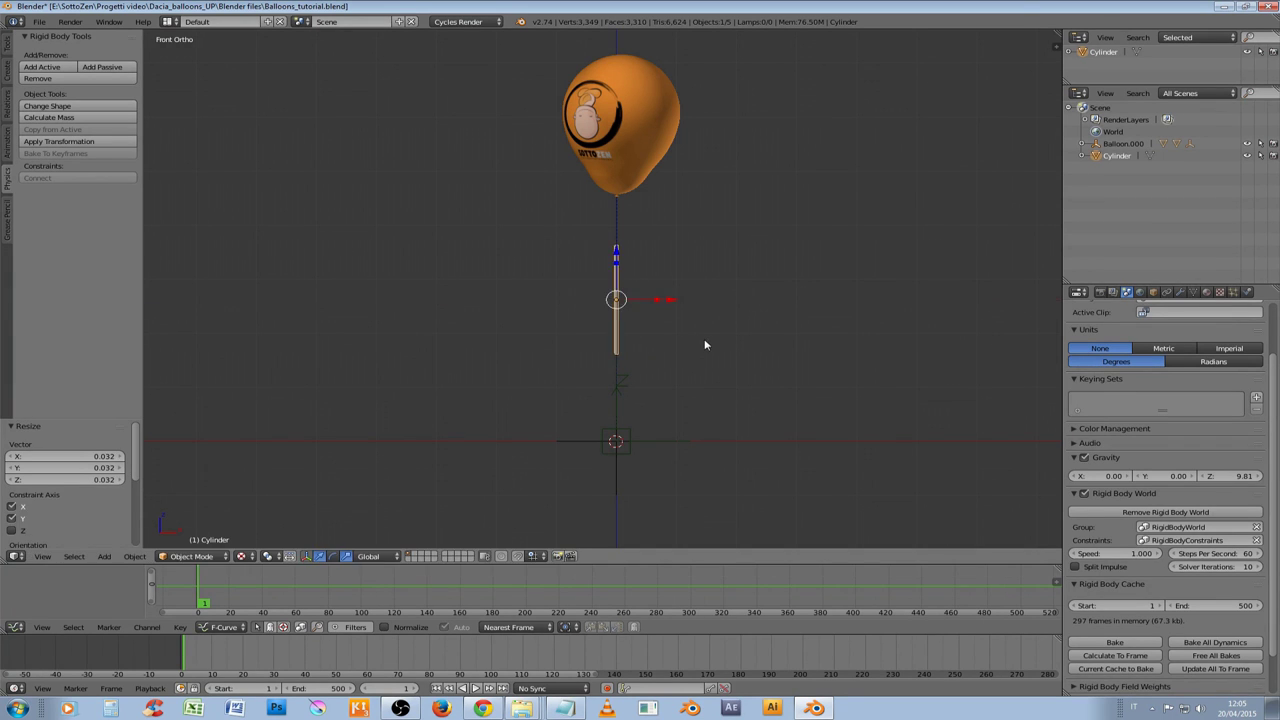
scroll(706, 344, up, 7)
key(s)
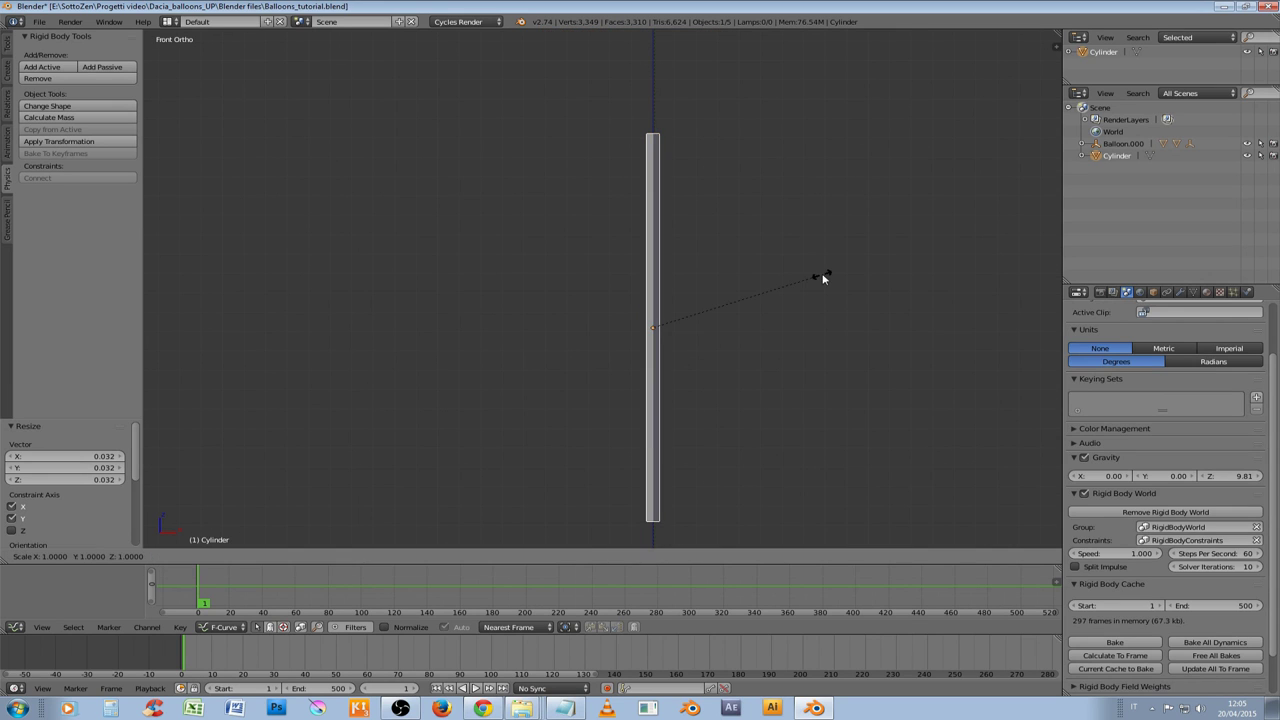
key(shift+z)
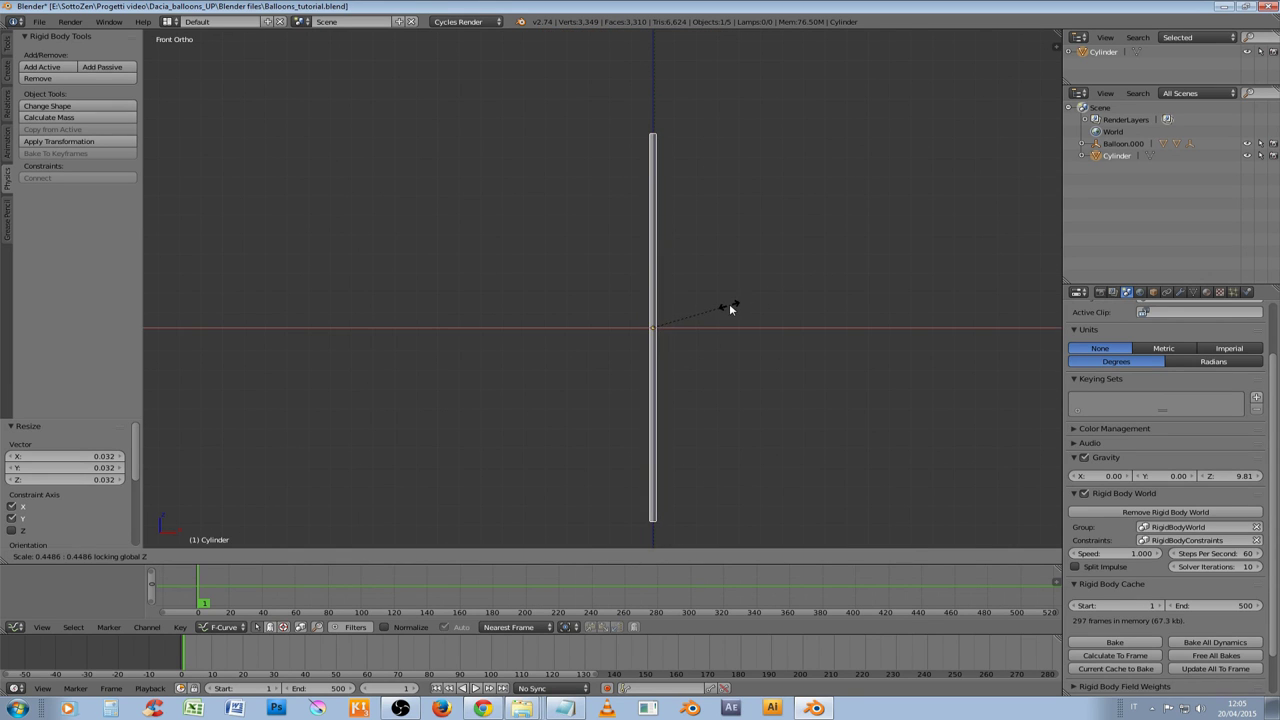
click(694, 316)
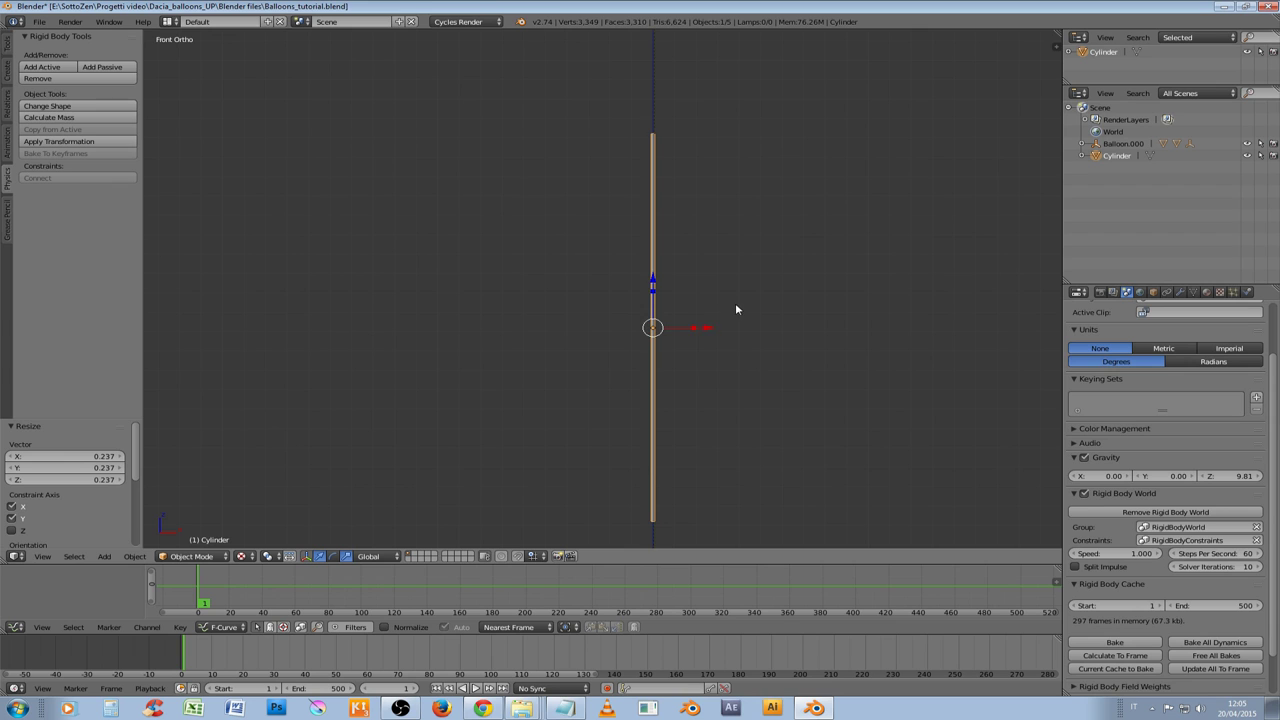
scroll(735, 304, down, 2)
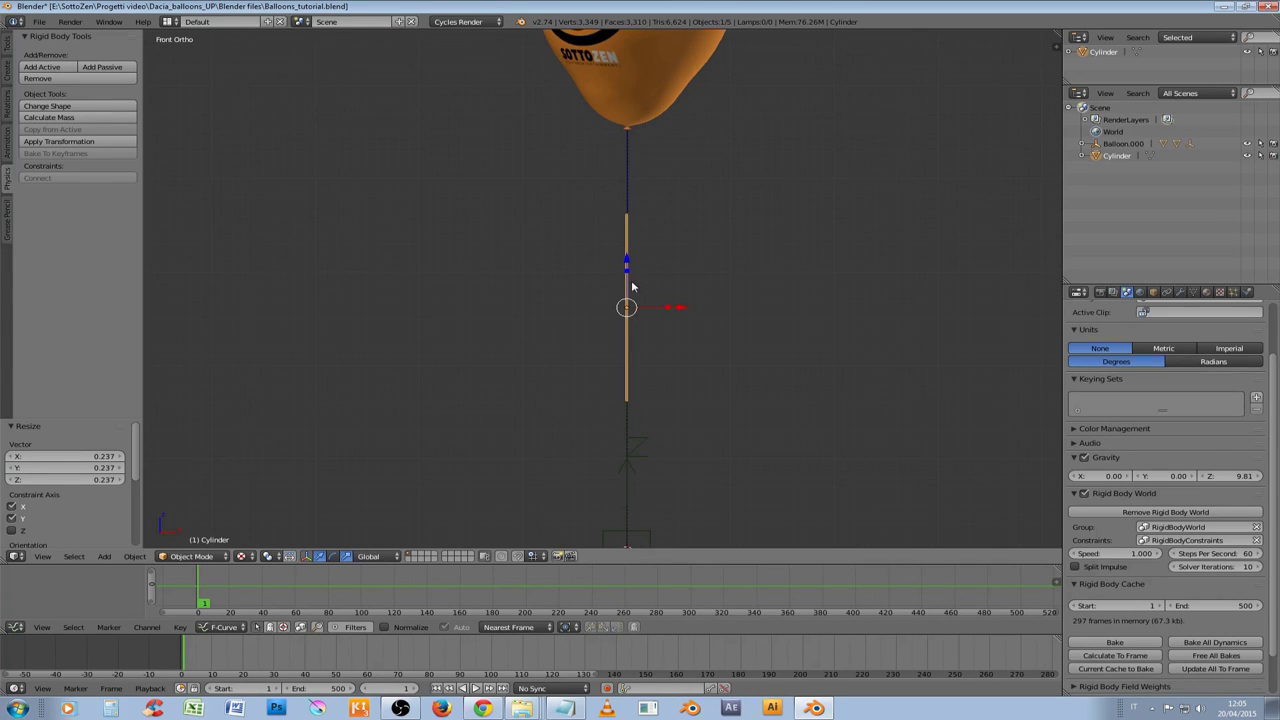
Stretch the rod 2.187 on Z up to the balloon's base, then lower it slightly
key(s)
key(z)
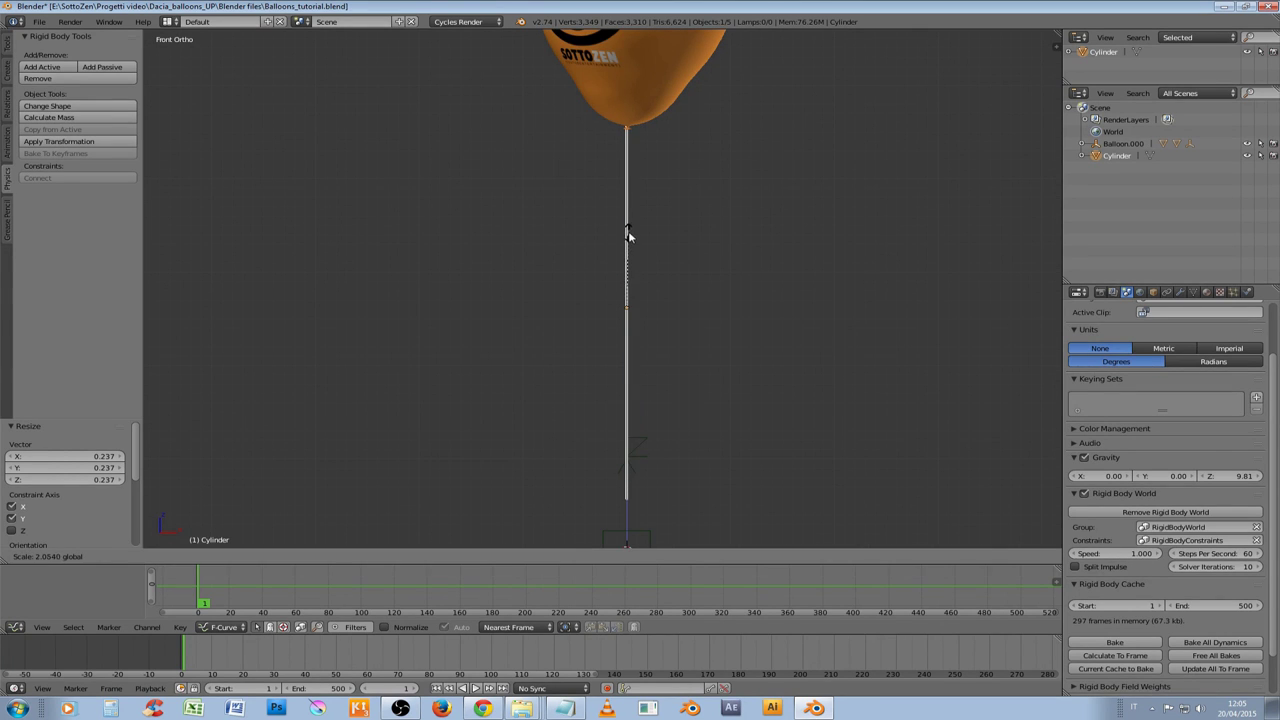
click(630, 234)
shift+middle_drag(765, 297, 771, 245)
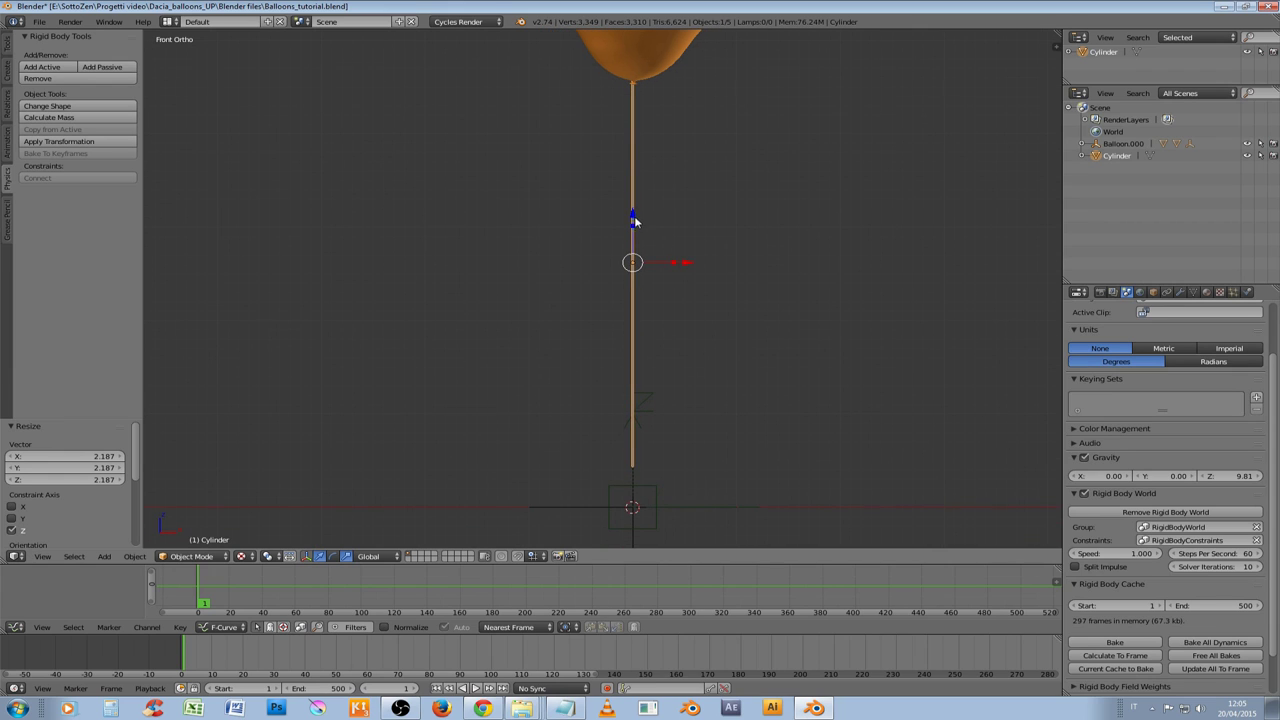
drag(632, 218, 634, 242)
In Edit Mode, box-select the string's bottom vertices and shift them slightly
key(Tab)
key(a)
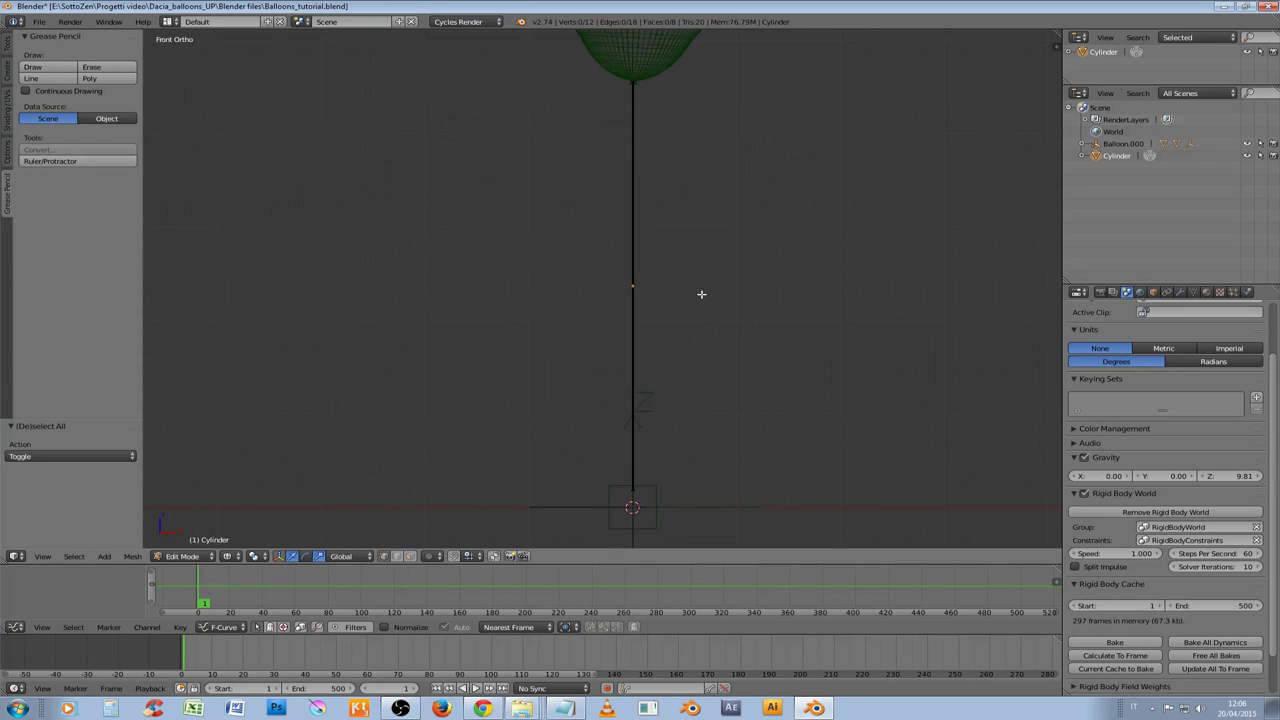
key(b)
drag(610, 505, 656, 482)
key(g)
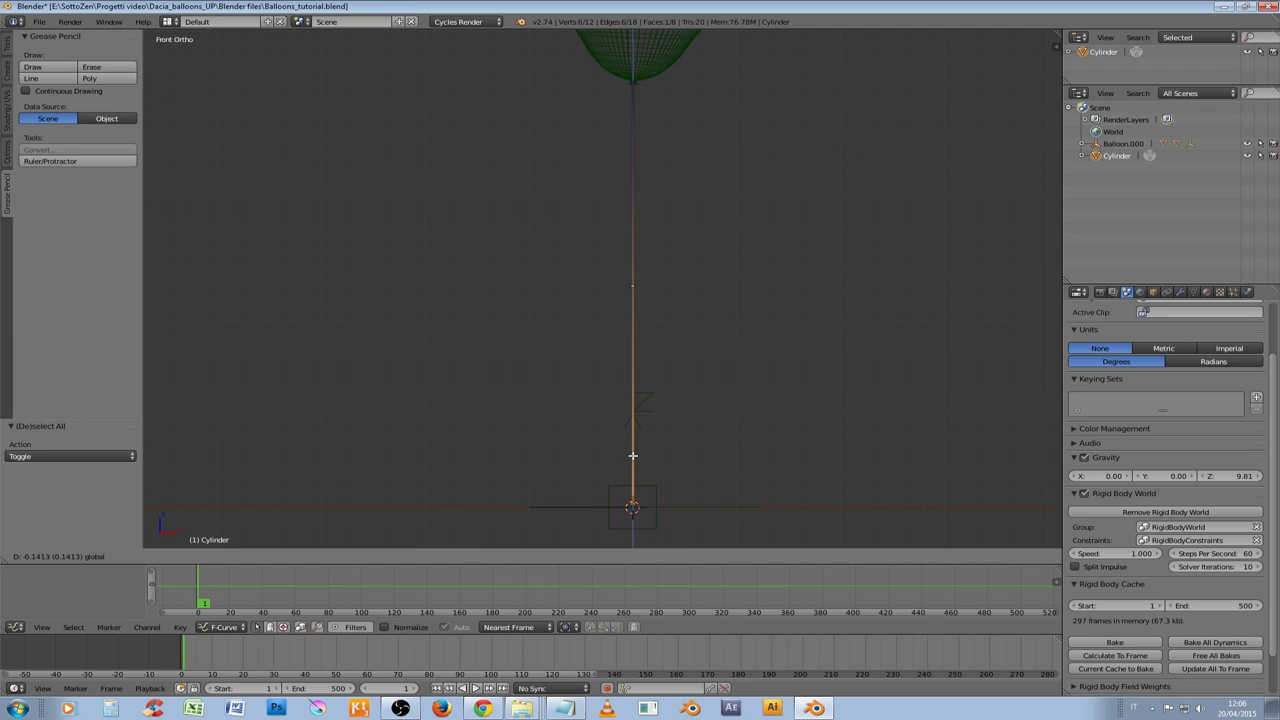
click(632, 452)
Box-select the top vertices and move them 0.007 on X and -0.005 on Z into the balloon's neck
key(a)
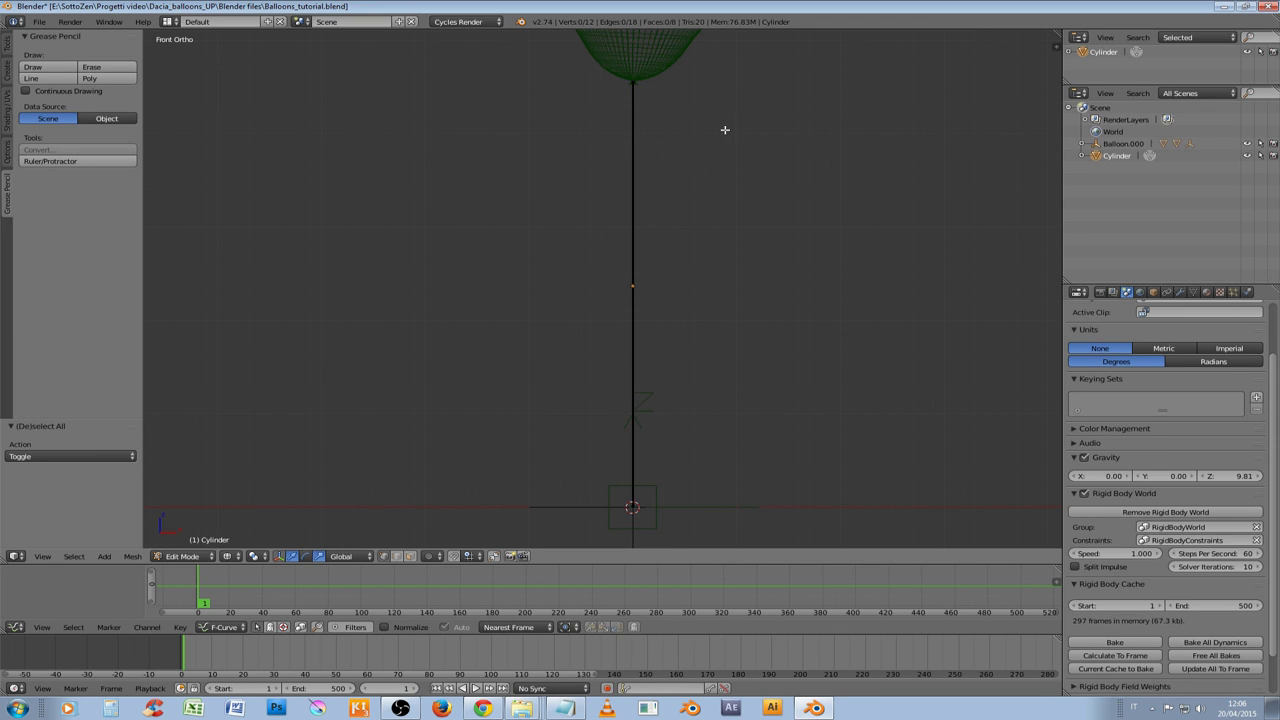
key(b)
drag(680, 70, 603, 105)
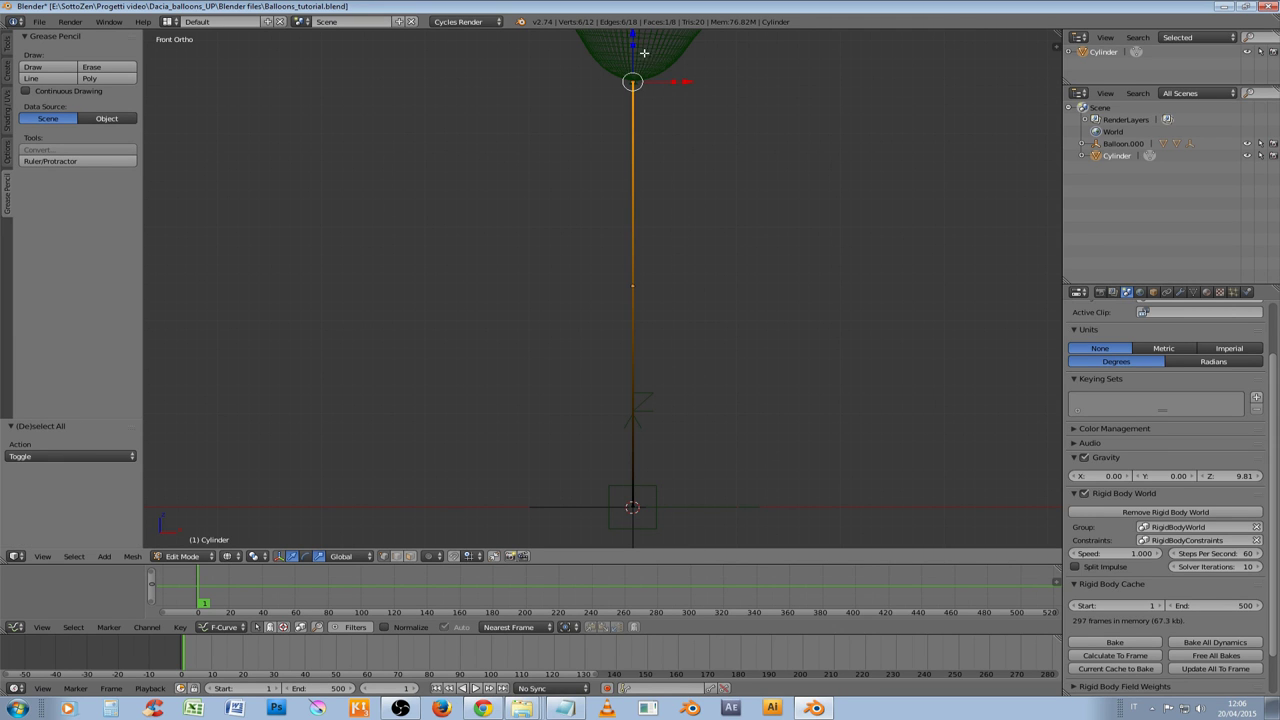
key(KP_Decimal)
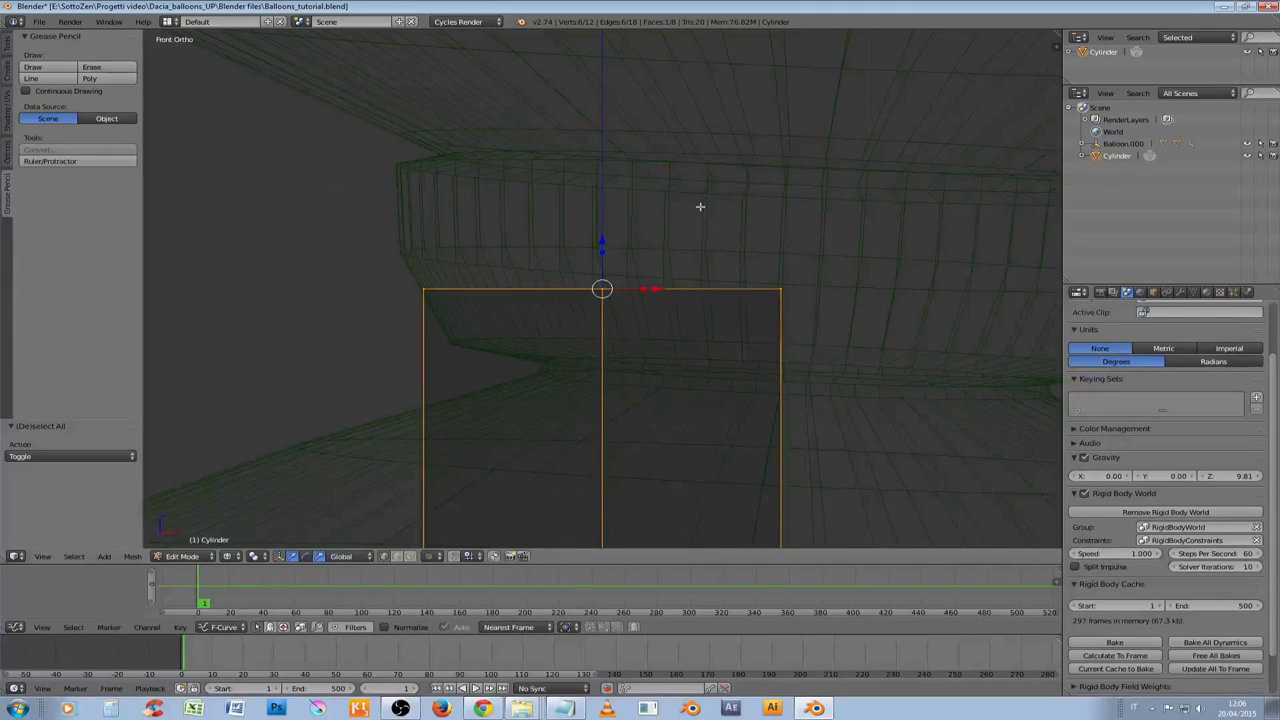
scroll(700, 206, down, 10)
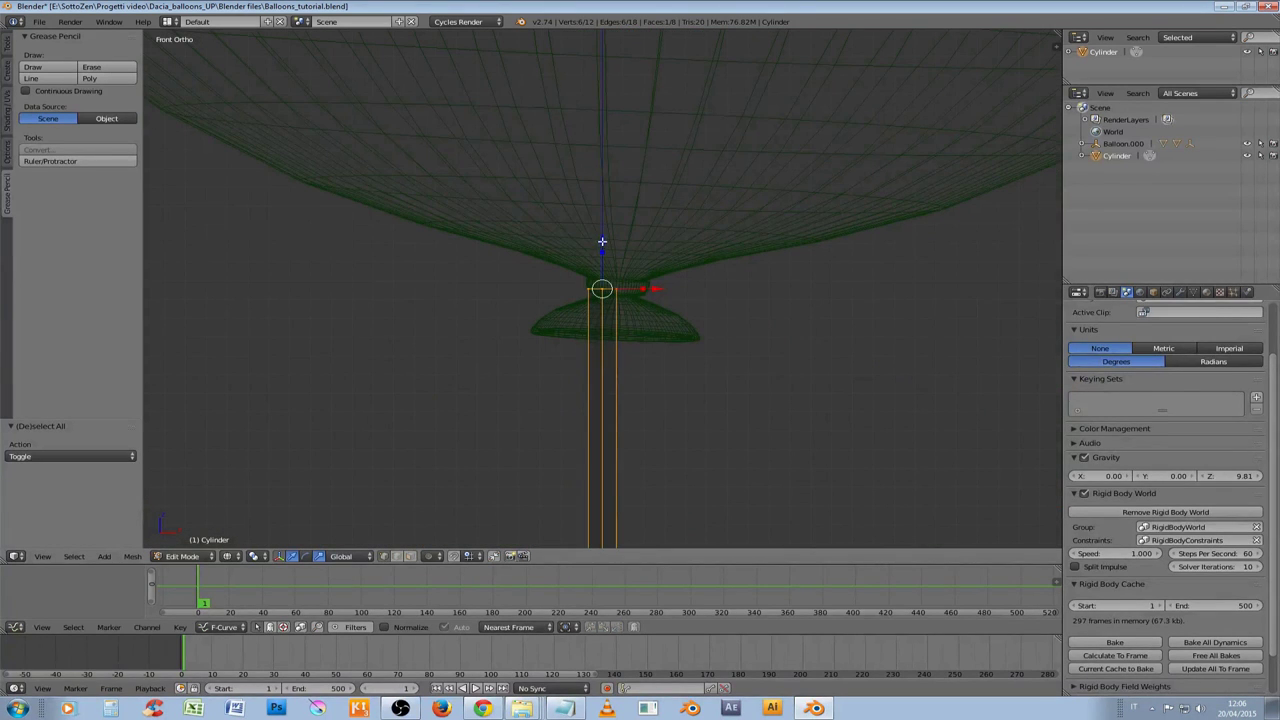
key(g)
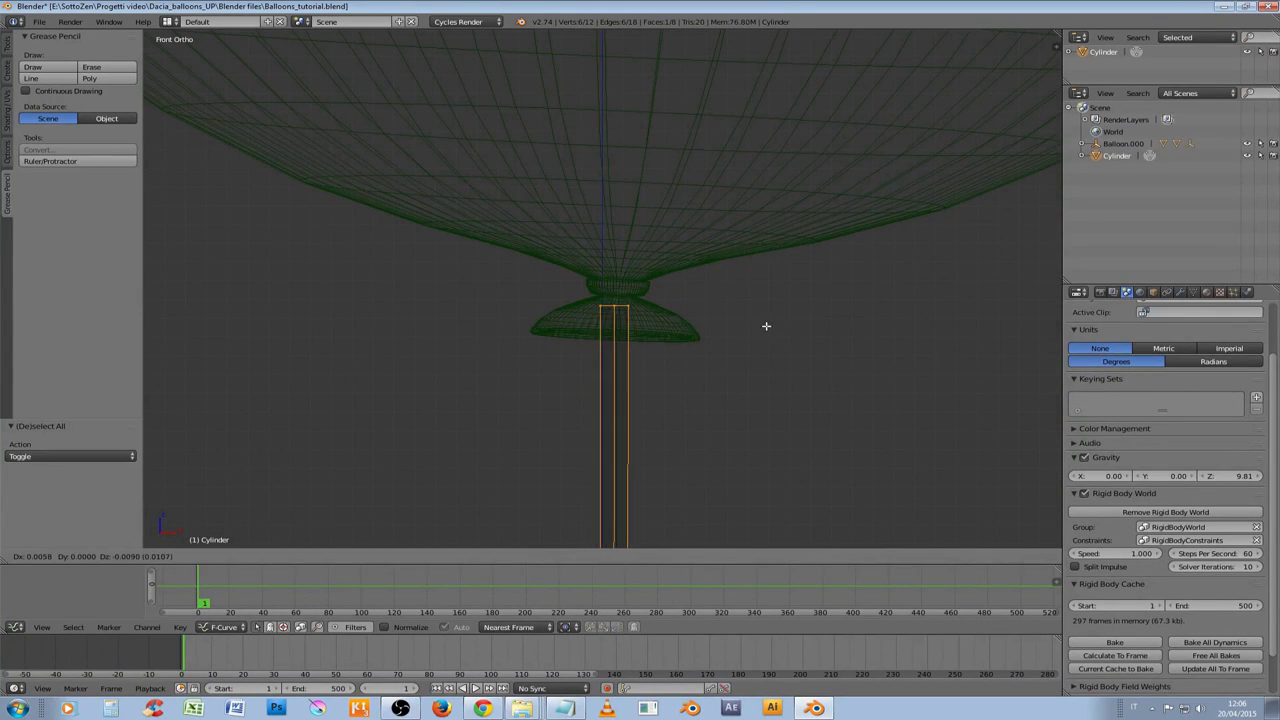
click(768, 322)
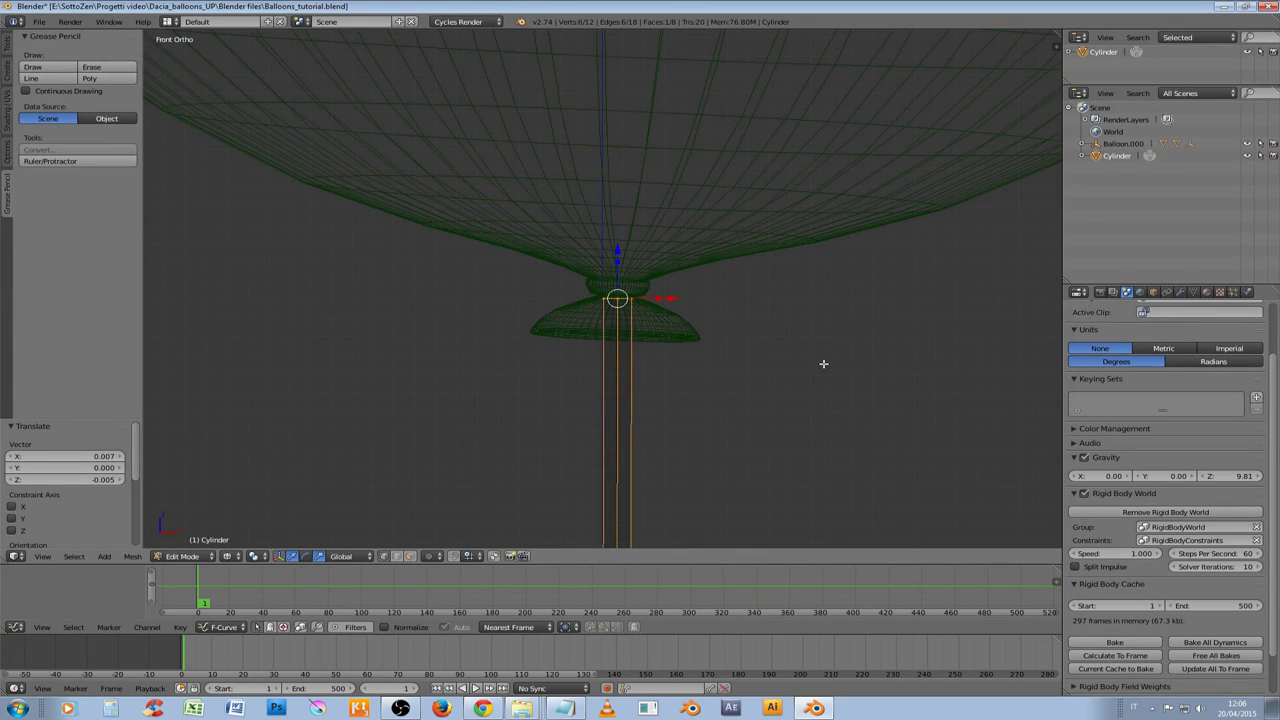
scroll(820, 364, down, 5)
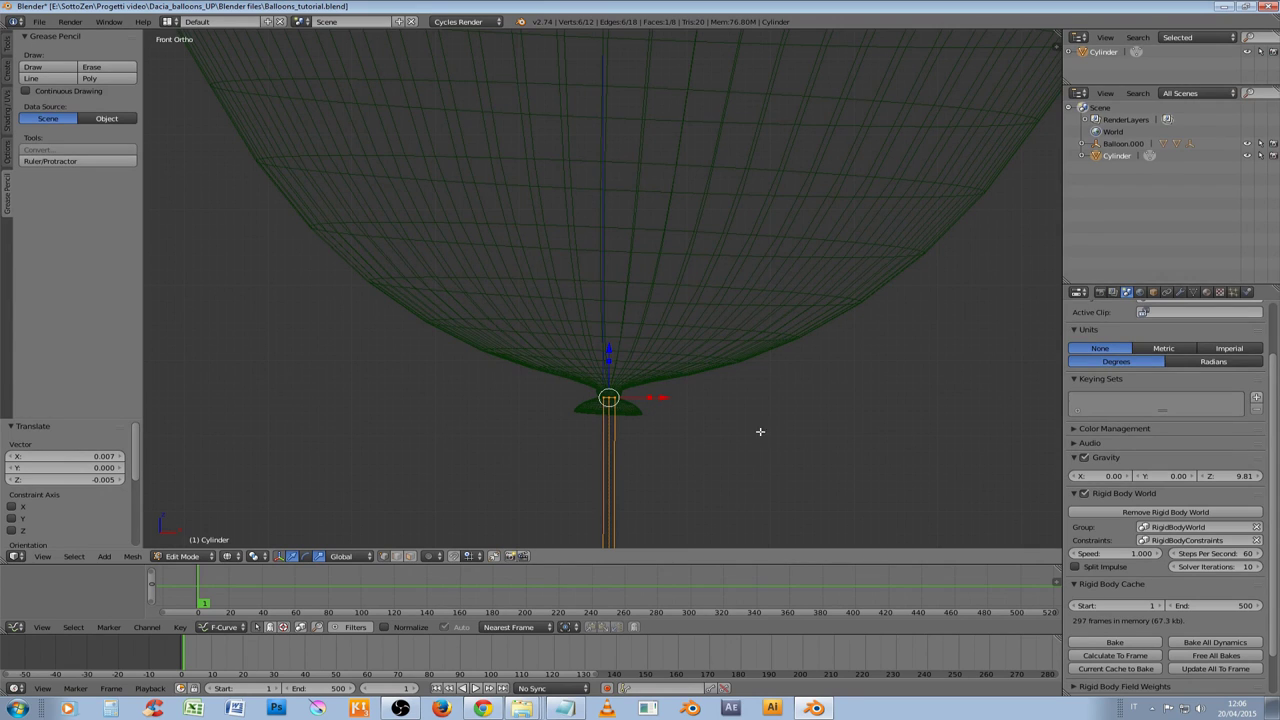
Add a new vertex group to the string and name it 'top'
click(1193, 293)
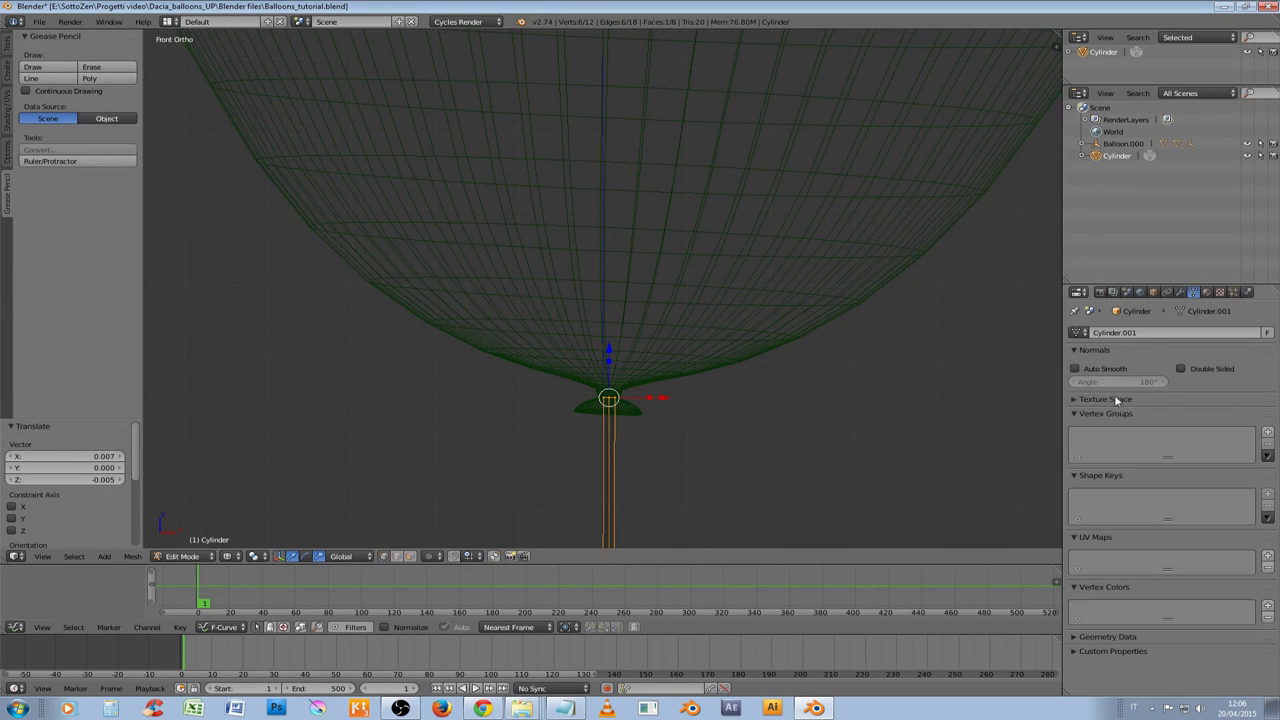
click(1267, 436)
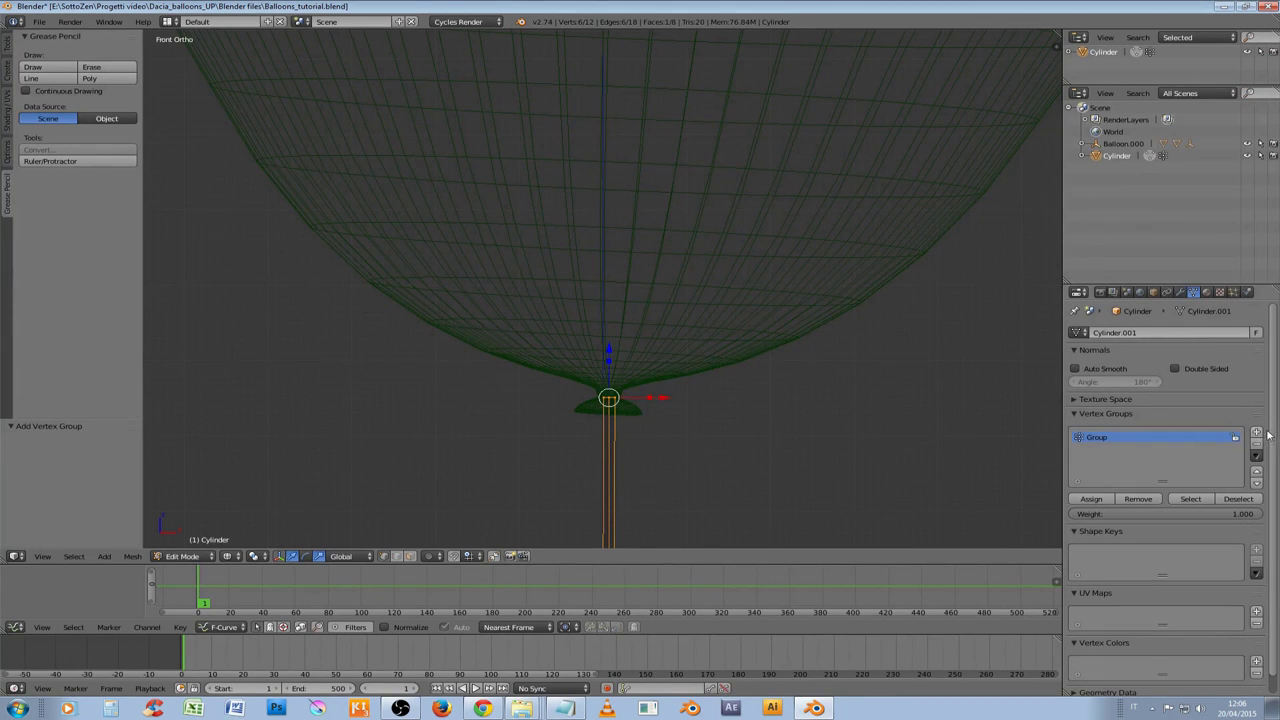
double_click(1104, 443)
text(top)
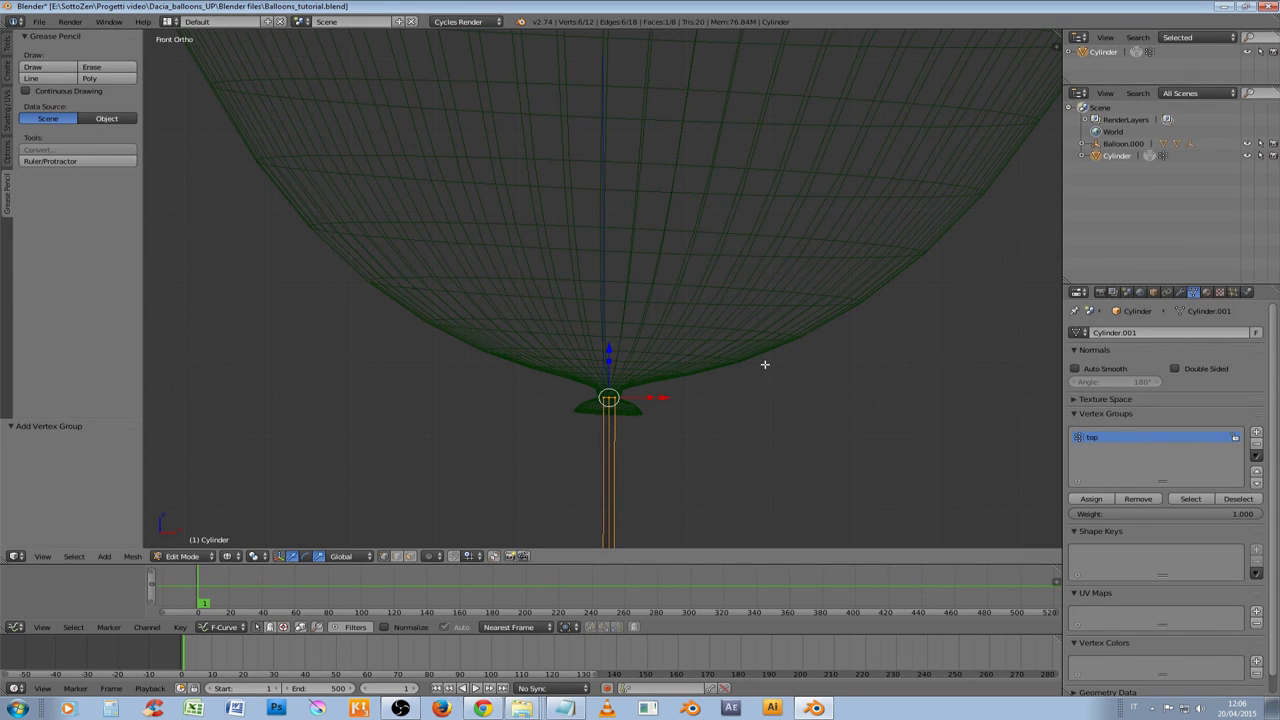
Hook the selected top vertices to the Balloon object with Hook to Selected Object
key(ctrl+h)
ctrl+right_click(784, 344)
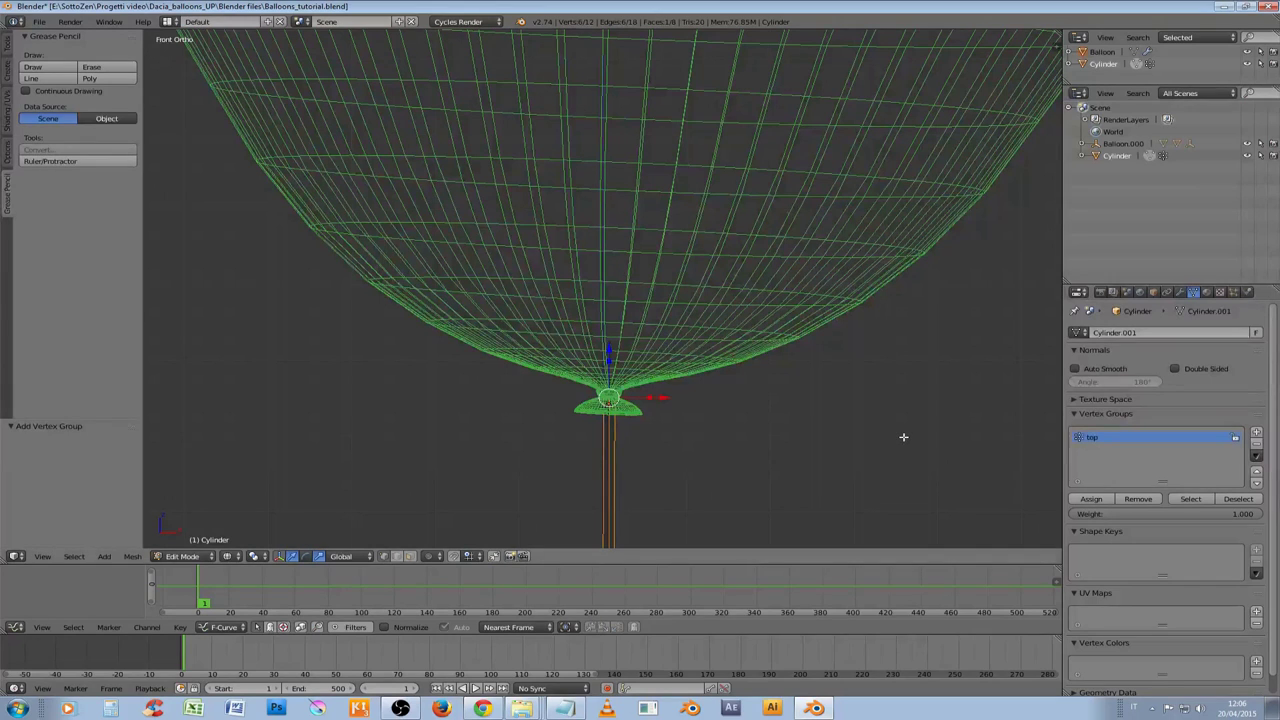
key(ctrl+h)
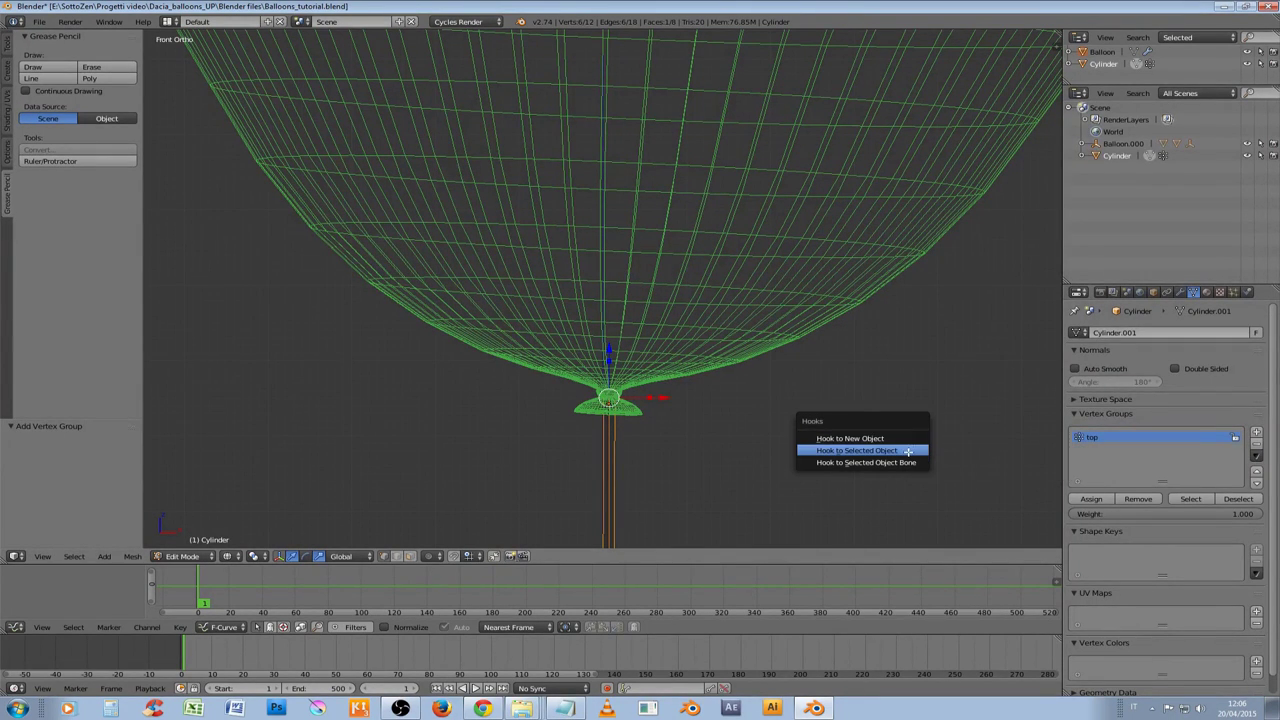
click(908, 451)
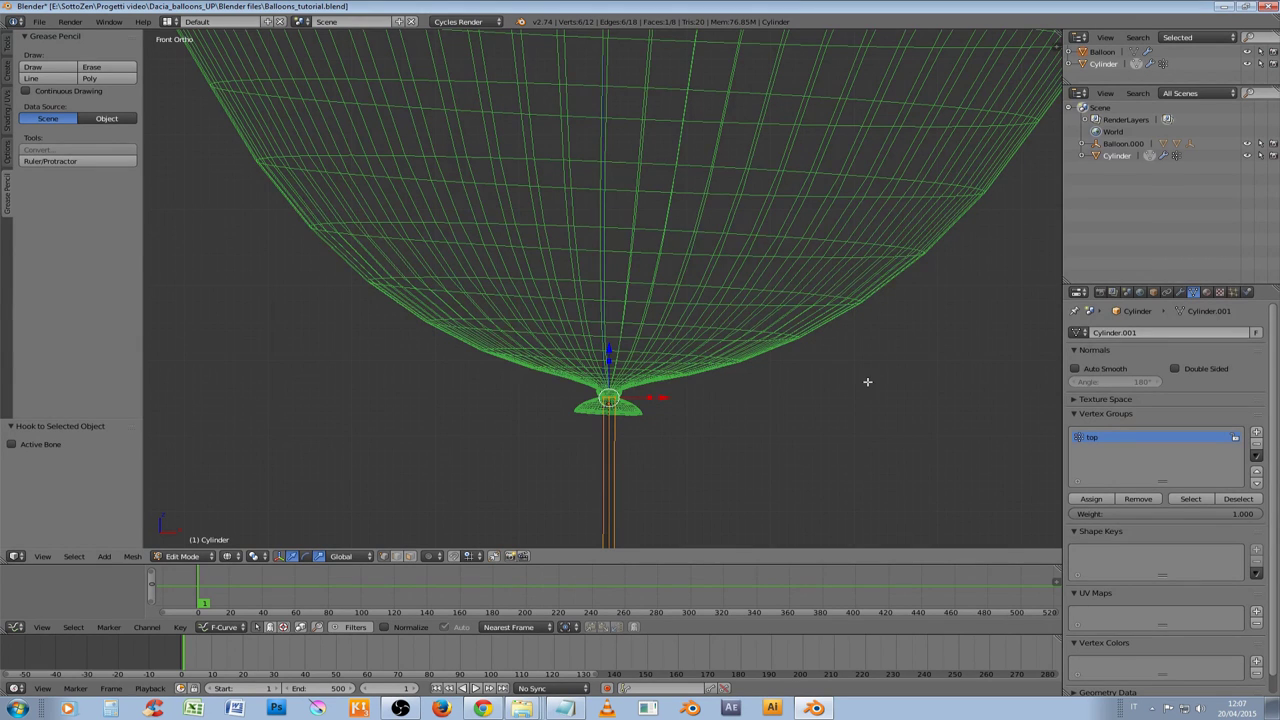
scroll(865, 386, down, 5)
Deselect the vertices, return to Object Mode, and test-move the balloon, then cancel the move
key(a)
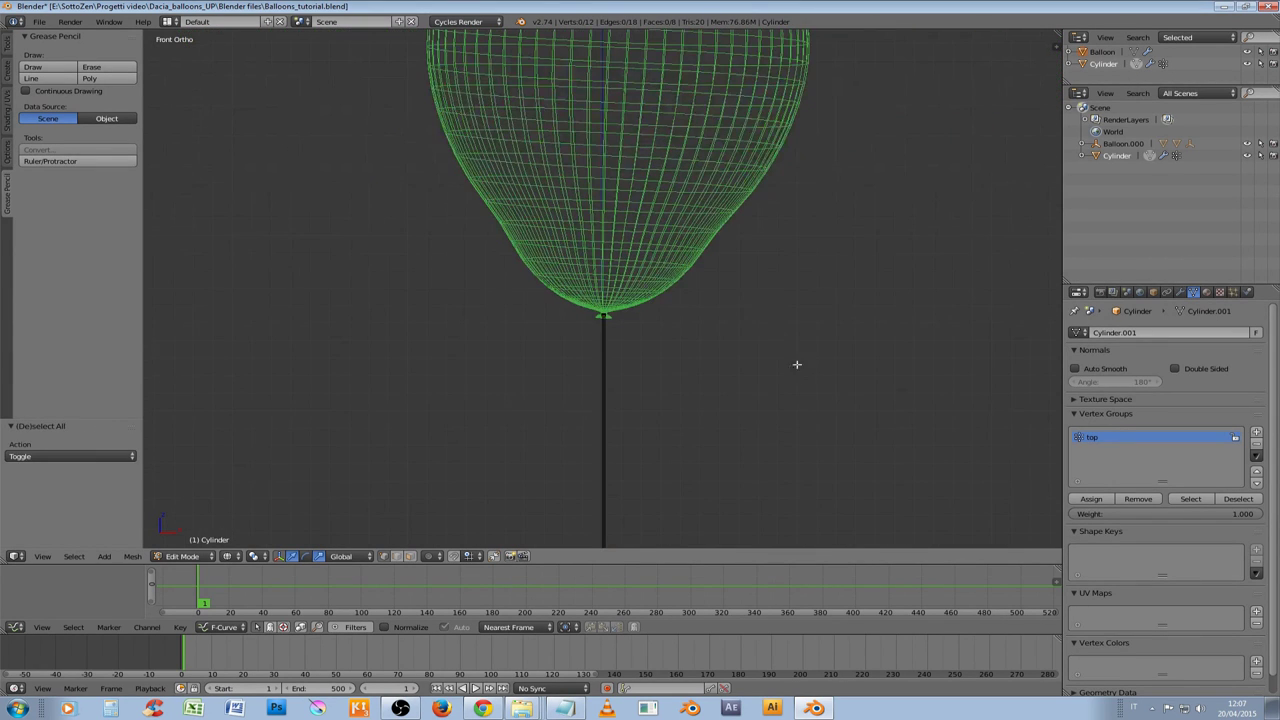
key(z)
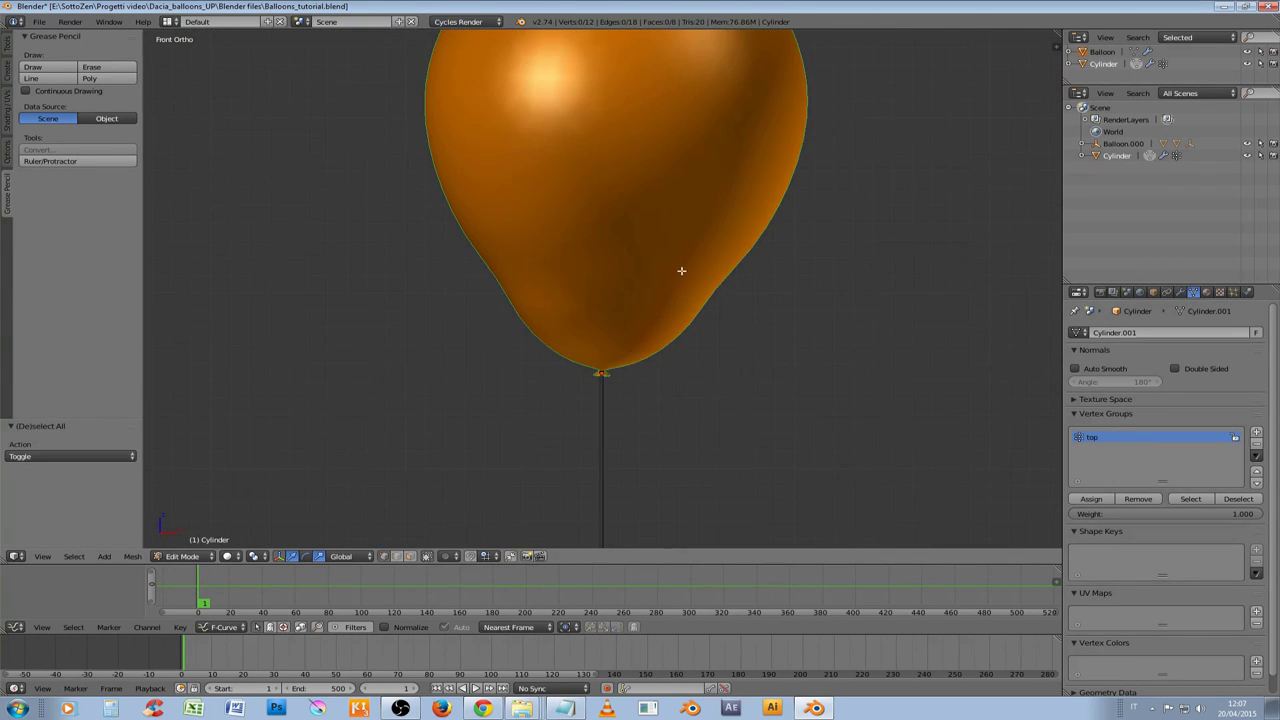
key(Tab)
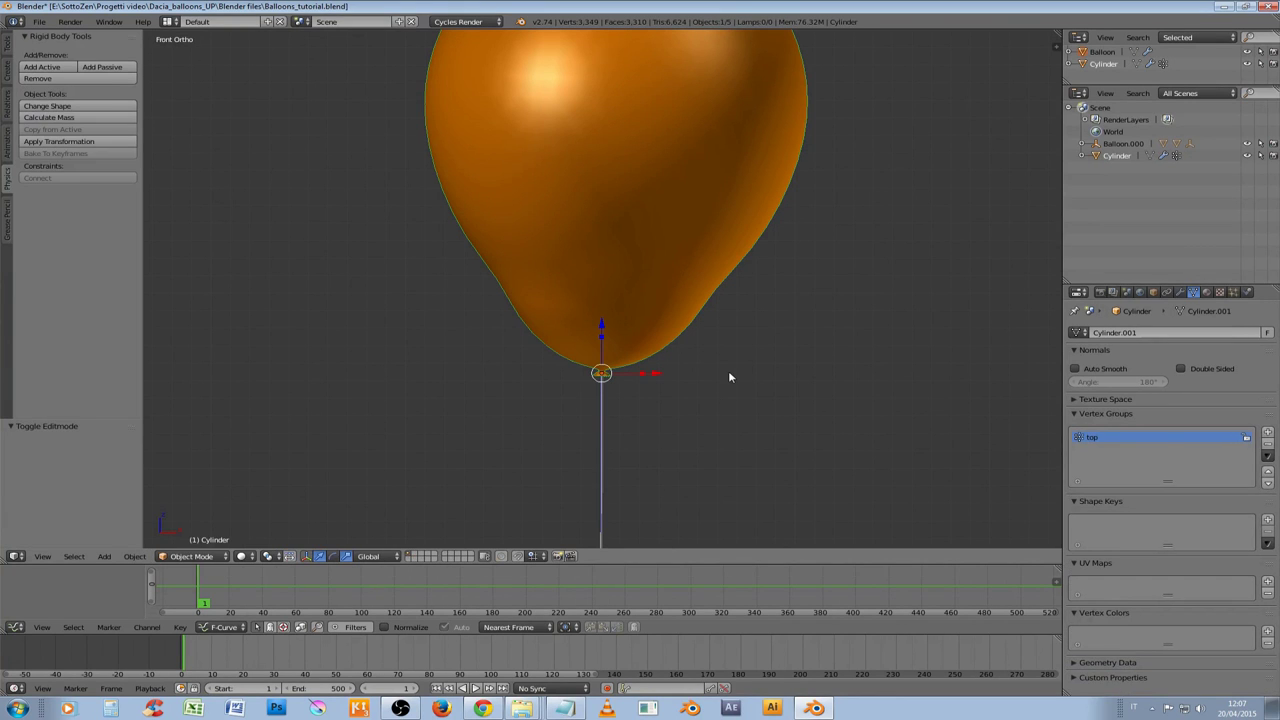
right_click(692, 305)
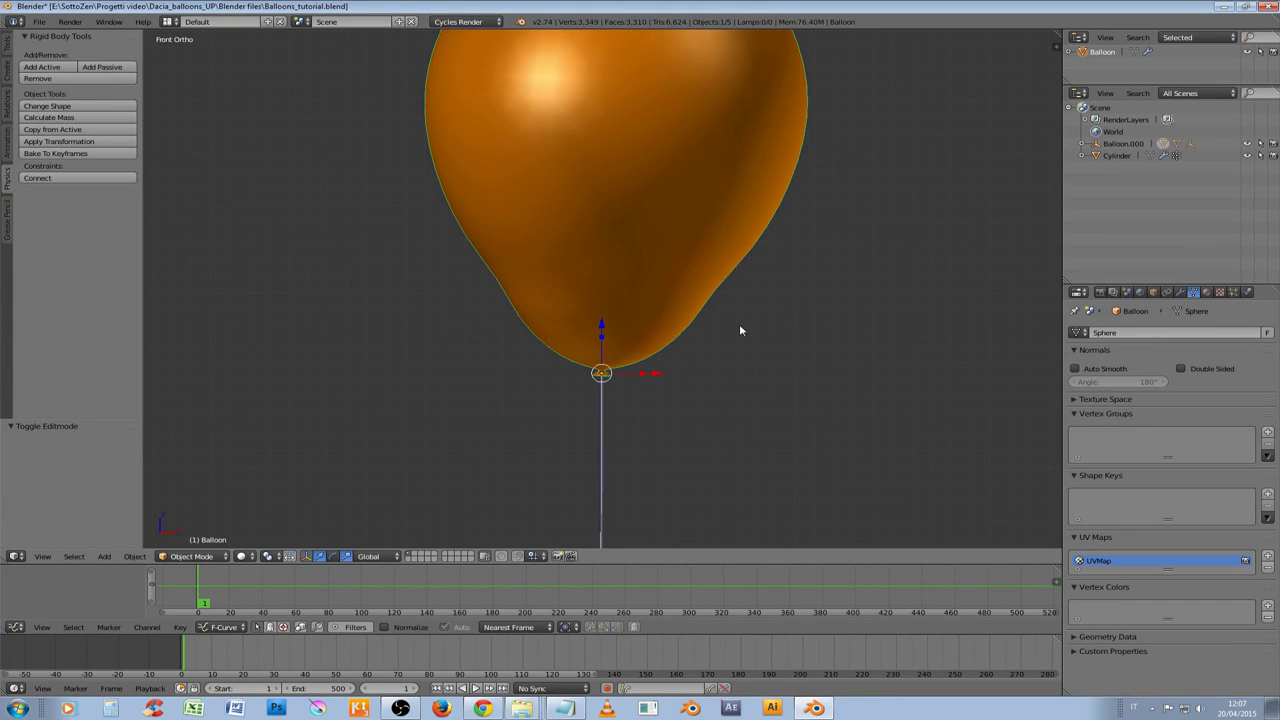
key(g)
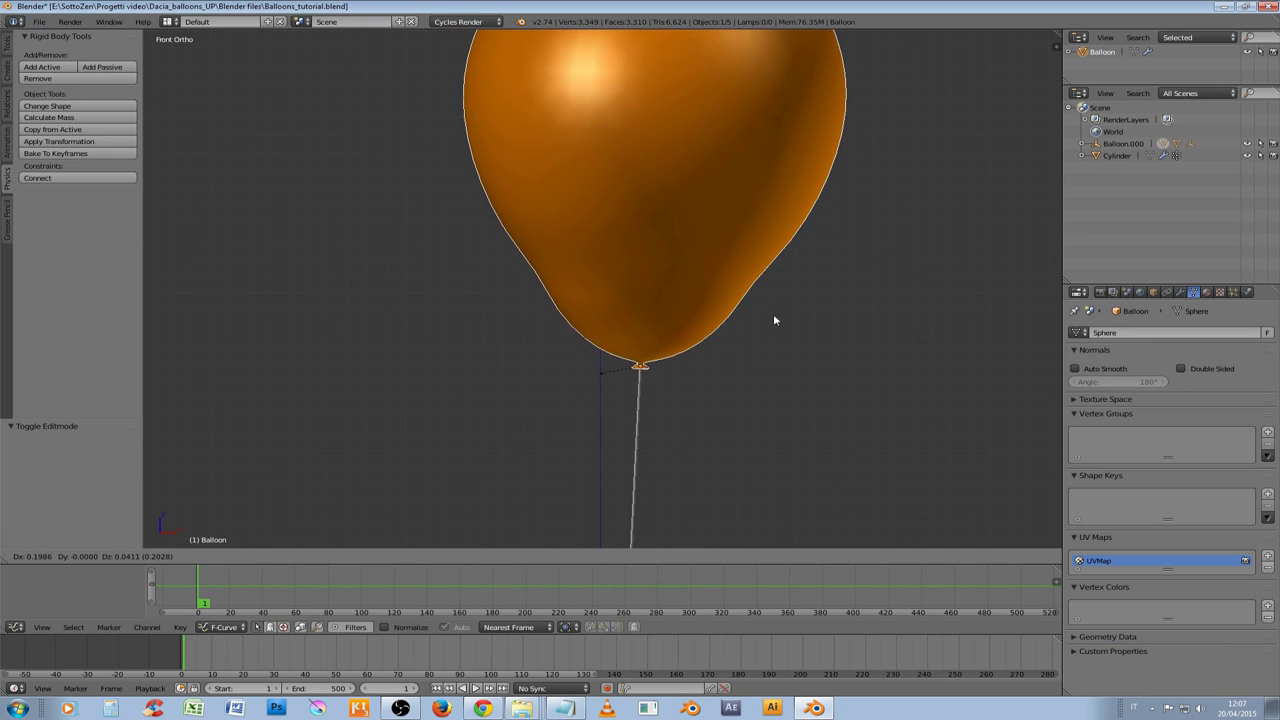
right_click(771, 319)
shift+scroll(778, 400, down, 8)
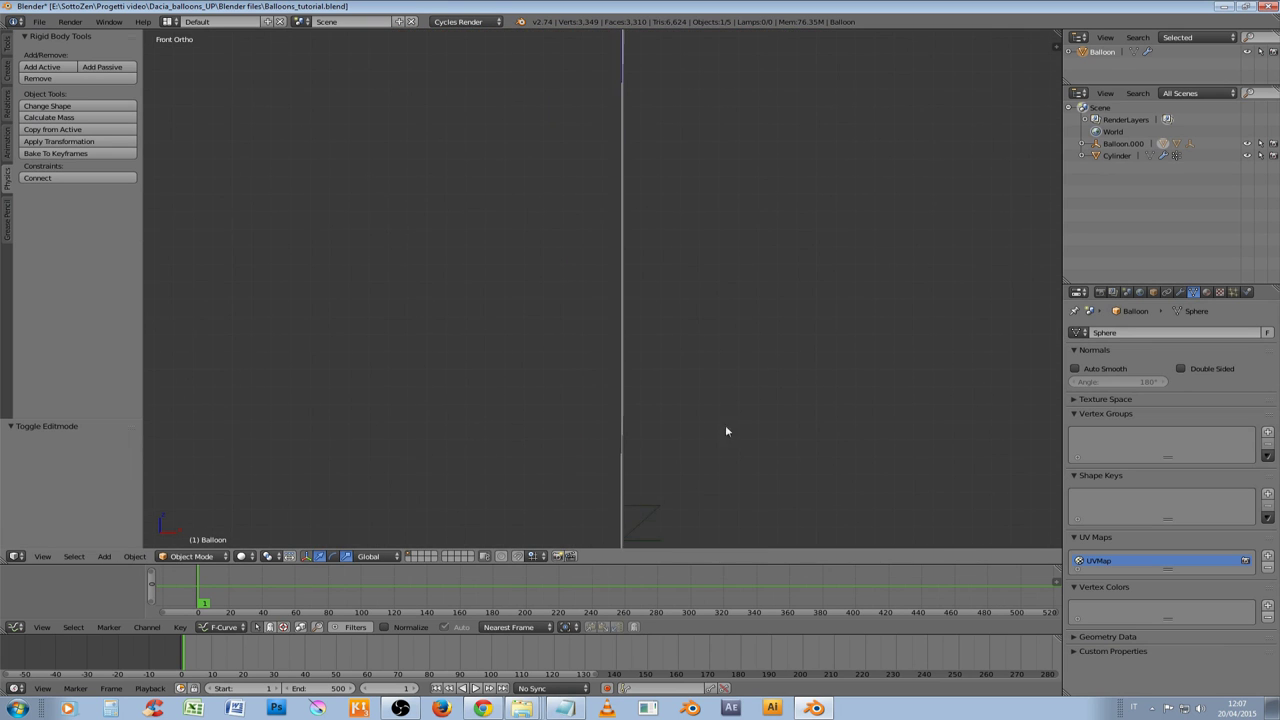
Box-select the string's bottom vertices and put them in a new vertex group named 'Bottom'
scroll(775, 329, up, 5)
shift+middle_drag(871, 360, 685, 167)
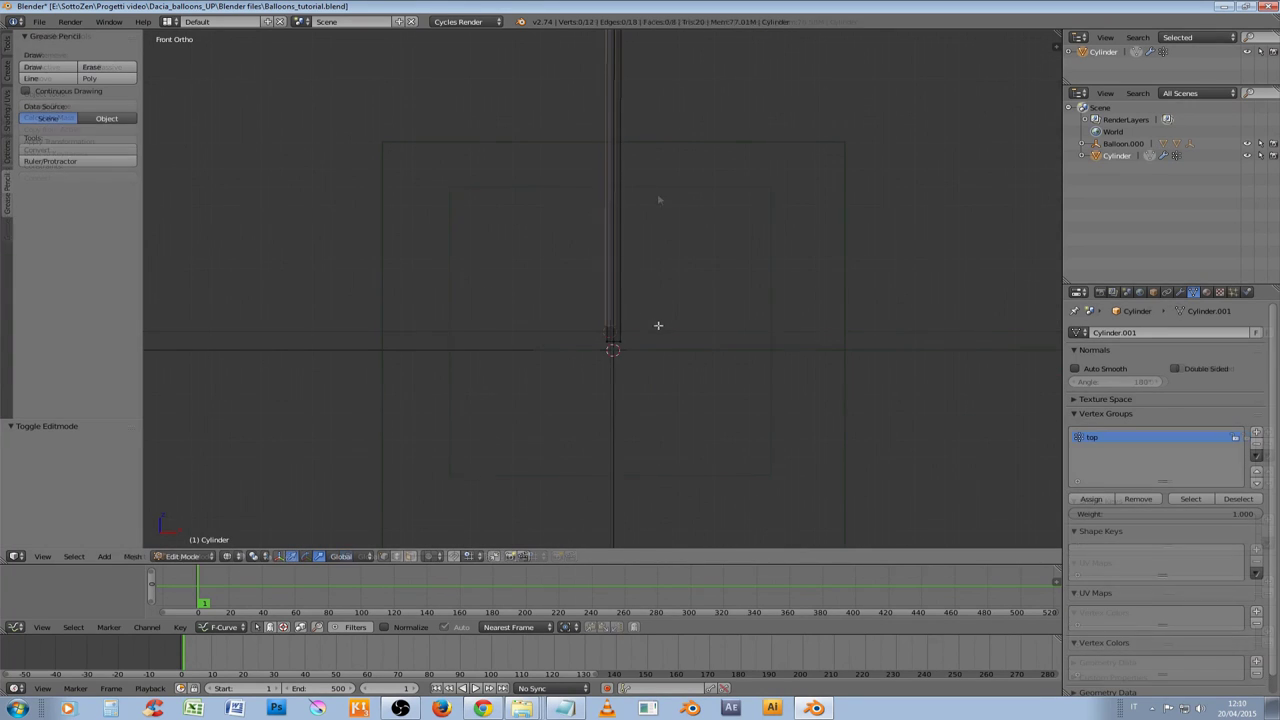
key(b)
drag(661, 318, 553, 364)
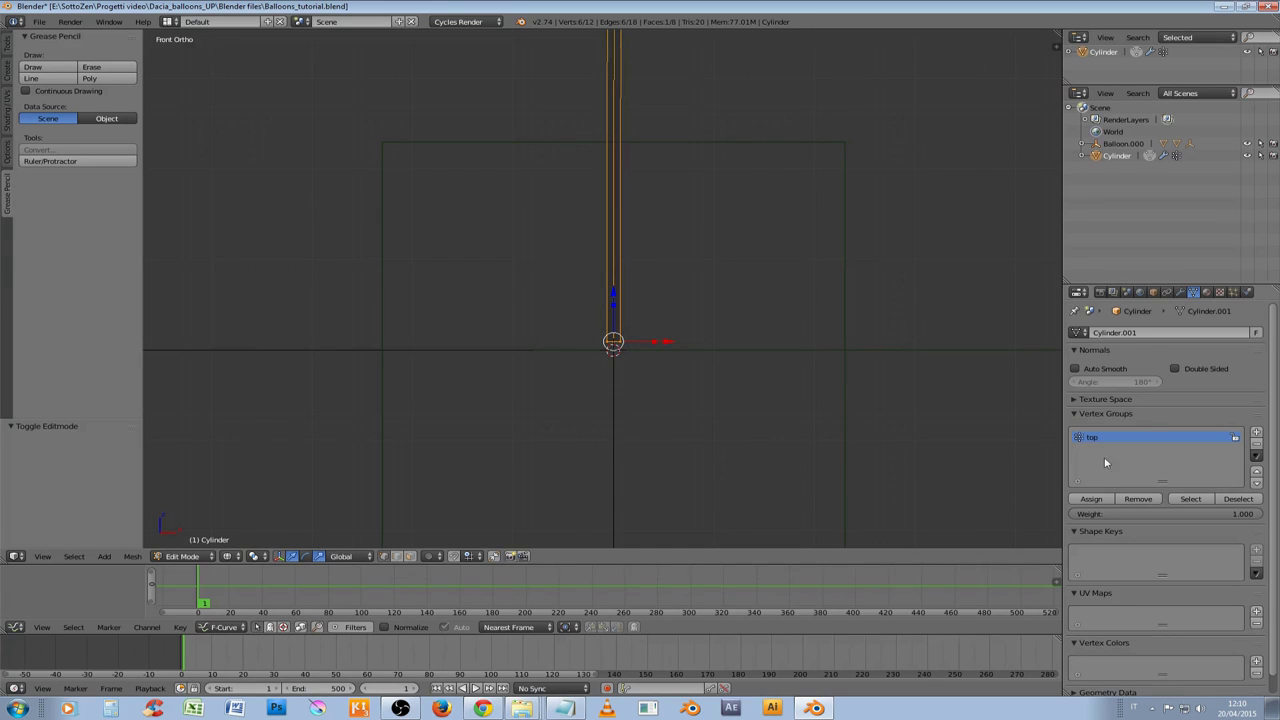
click(1257, 434)
double_click(1130, 452)
text(b)
key(Return)
Hook the bottom vertices to the CTR_balloon cube with Hook to Selected Object
ctrl+right_click(841, 253)
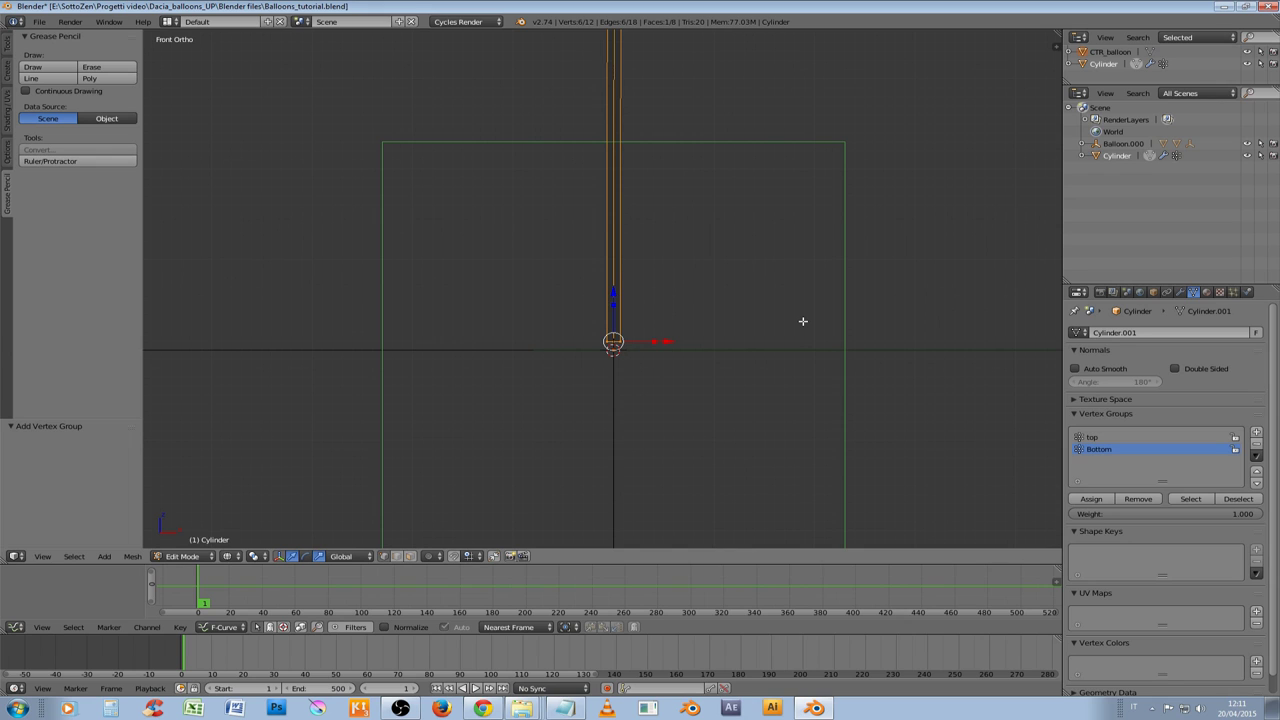
key(ctrl+h)
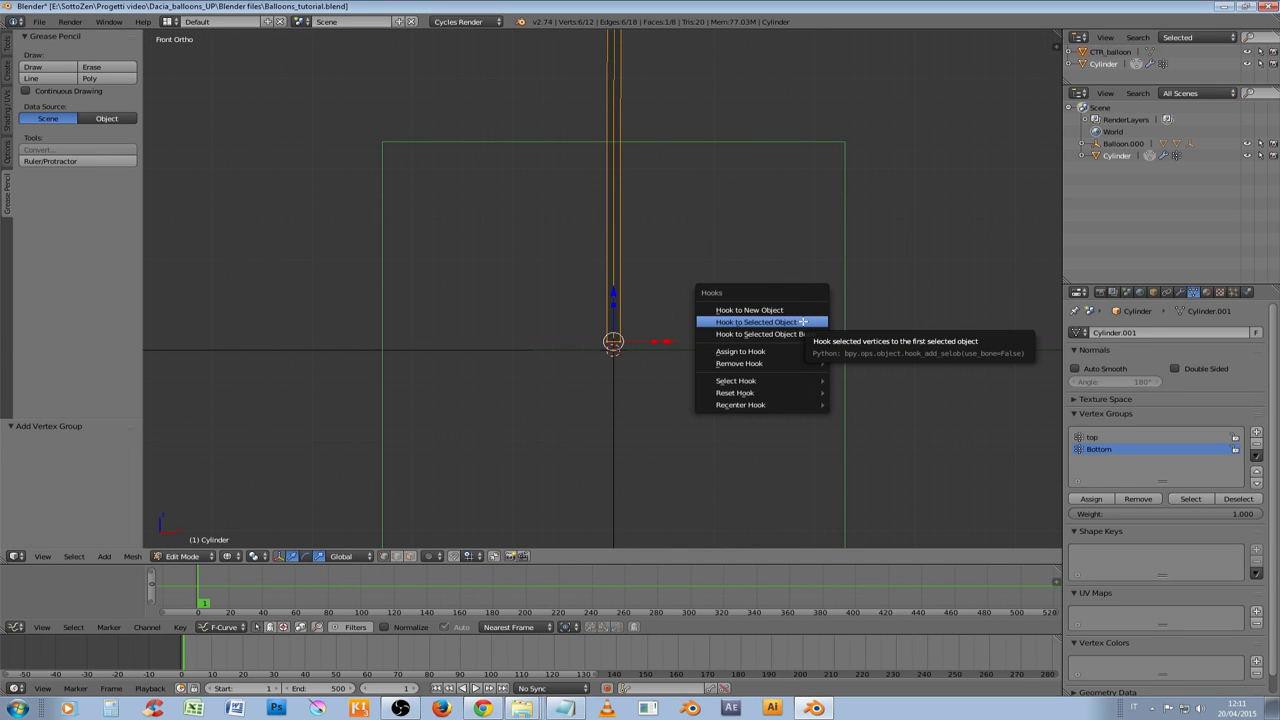
click(802, 321)
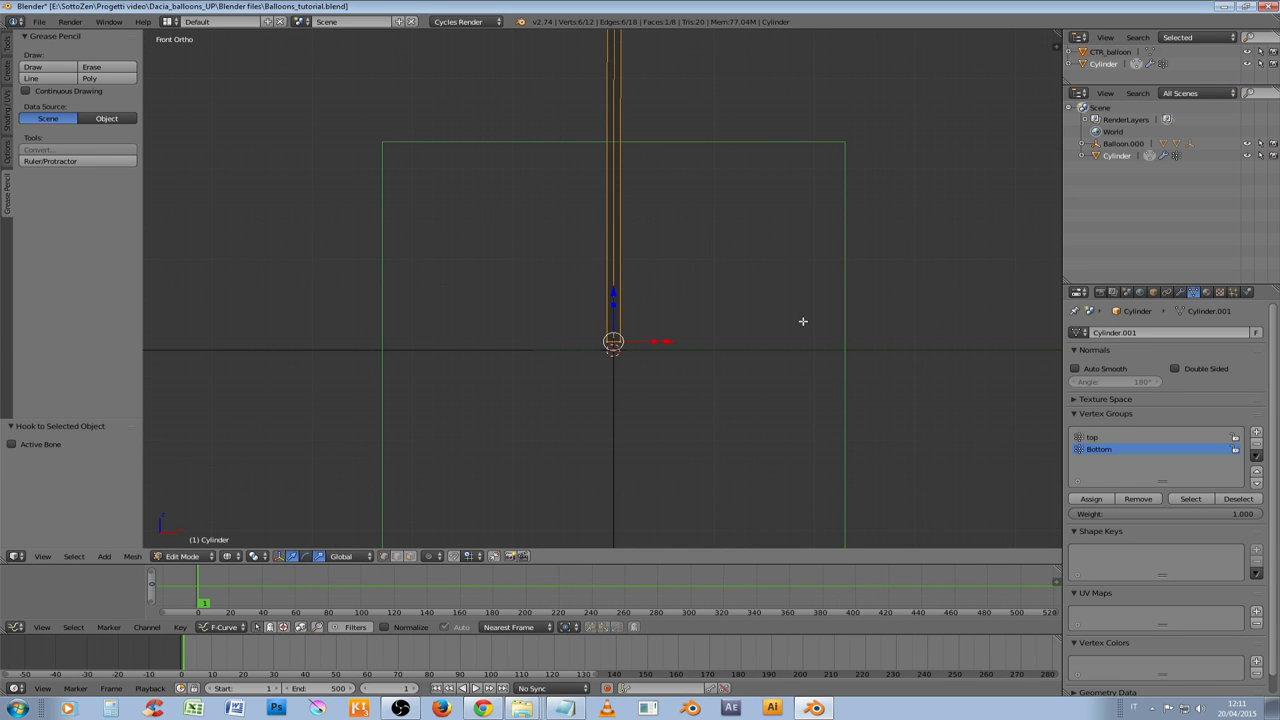
Leave Edit Mode and test-move the string to check both hooks, then cancel
key(a)
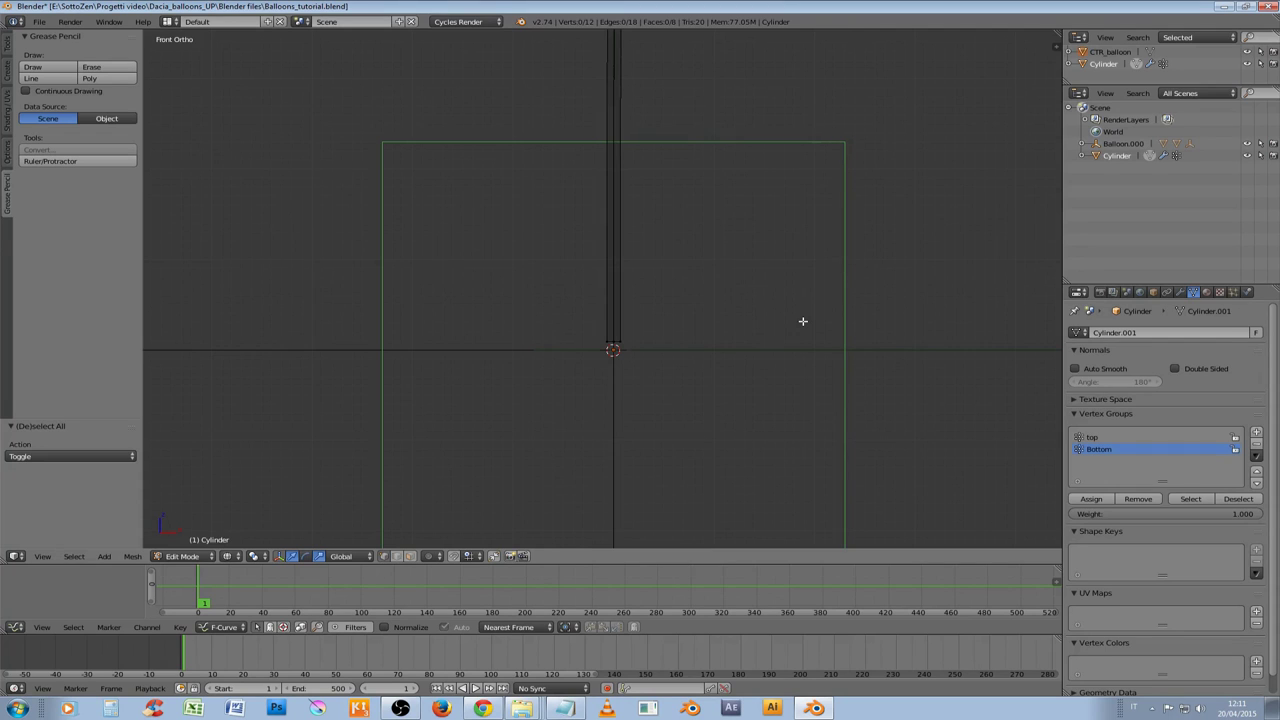
key(Tab)
scroll(802, 321, down, 8)
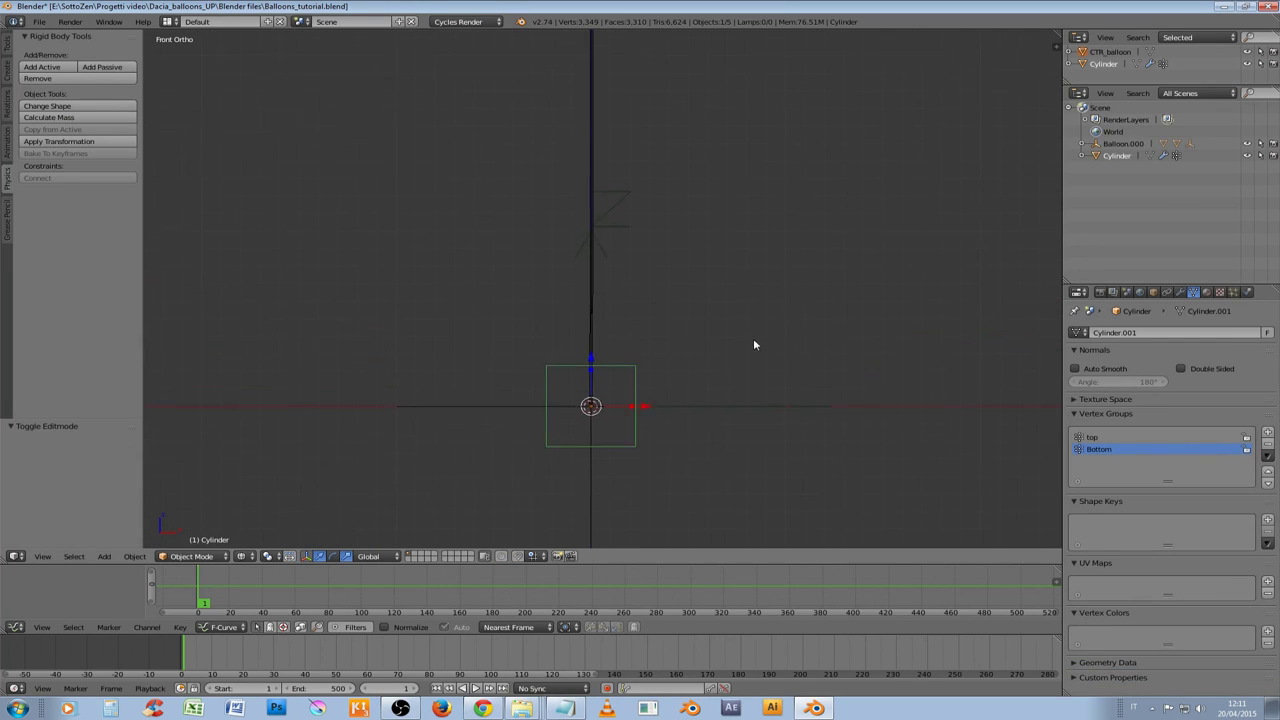
scroll(754, 345, down, 4)
shift+middle_drag(743, 283, 741, 388)
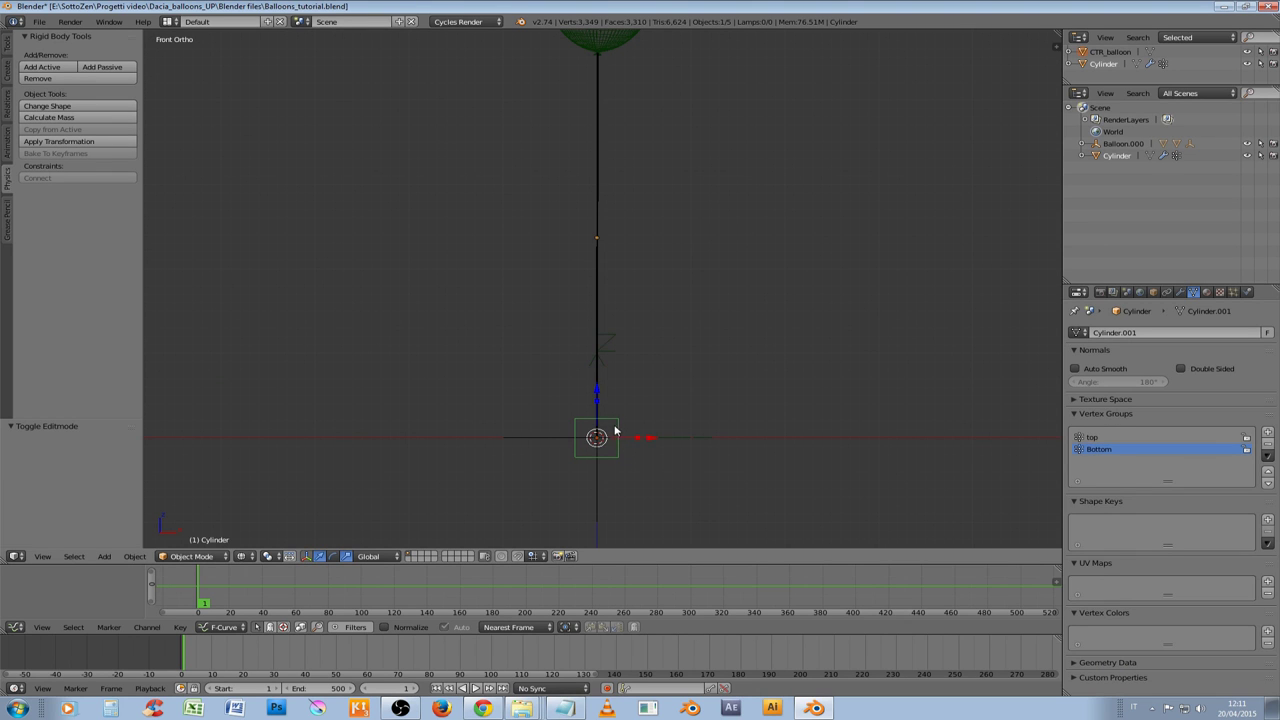
key(g)
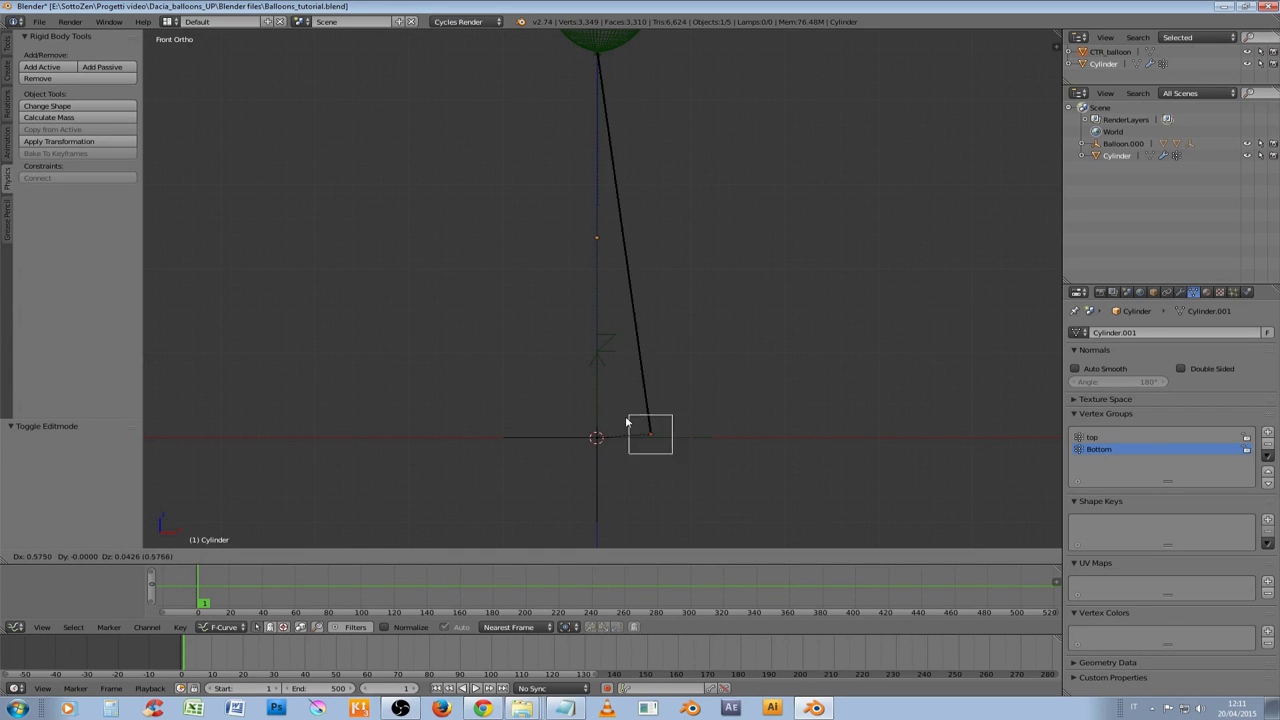
right_click(646, 390)
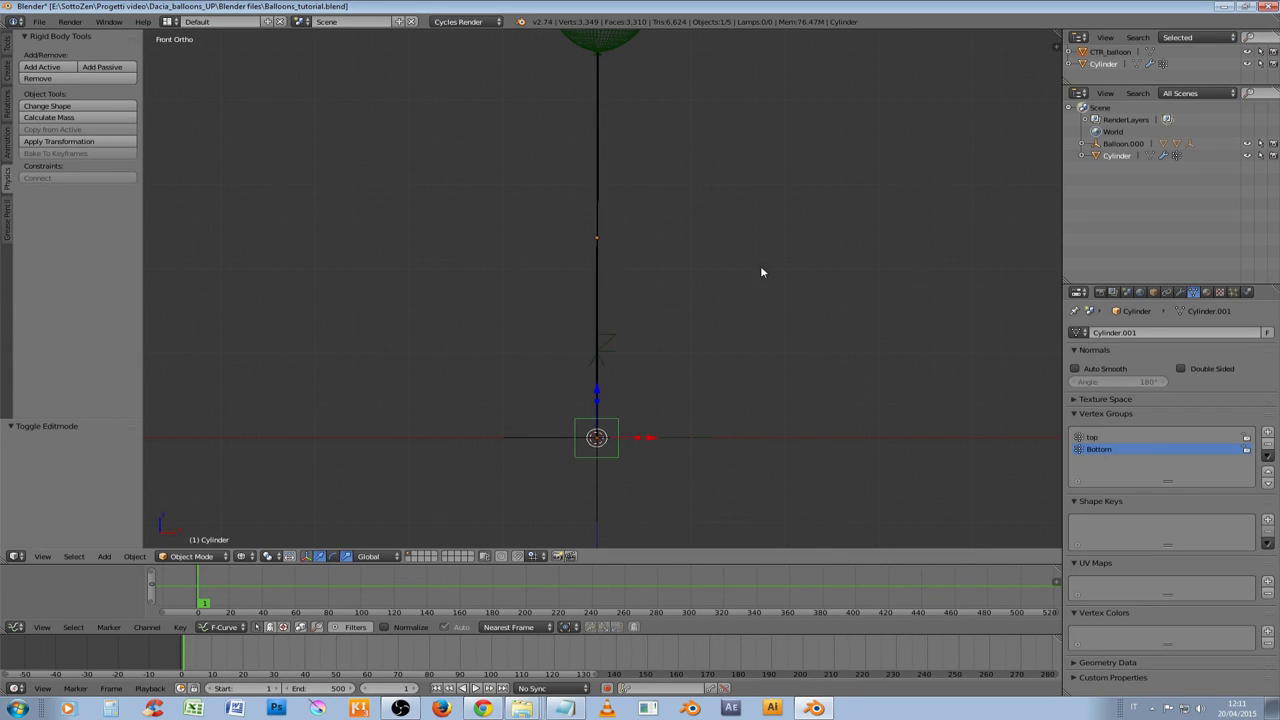
Switch viewport shading to Texture and orbit to view the orange logo balloon at an angle
shift+middle_drag(760, 272, 735, 353)
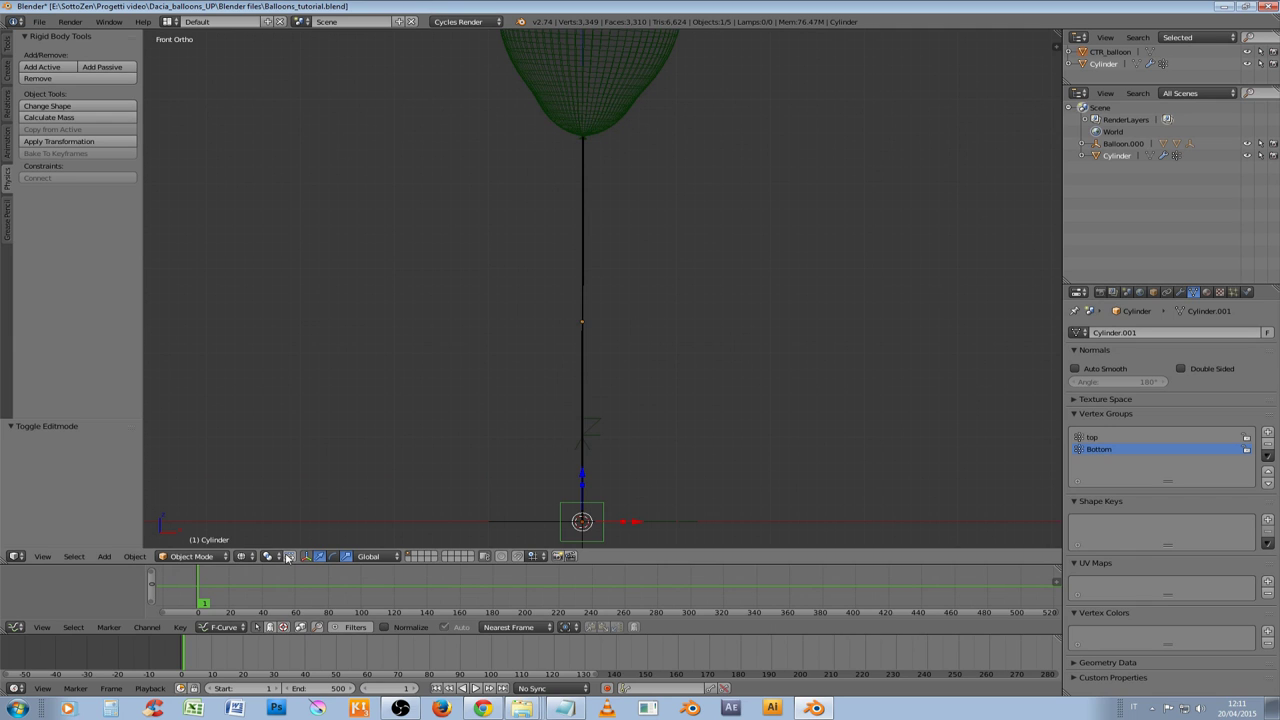
click(250, 556)
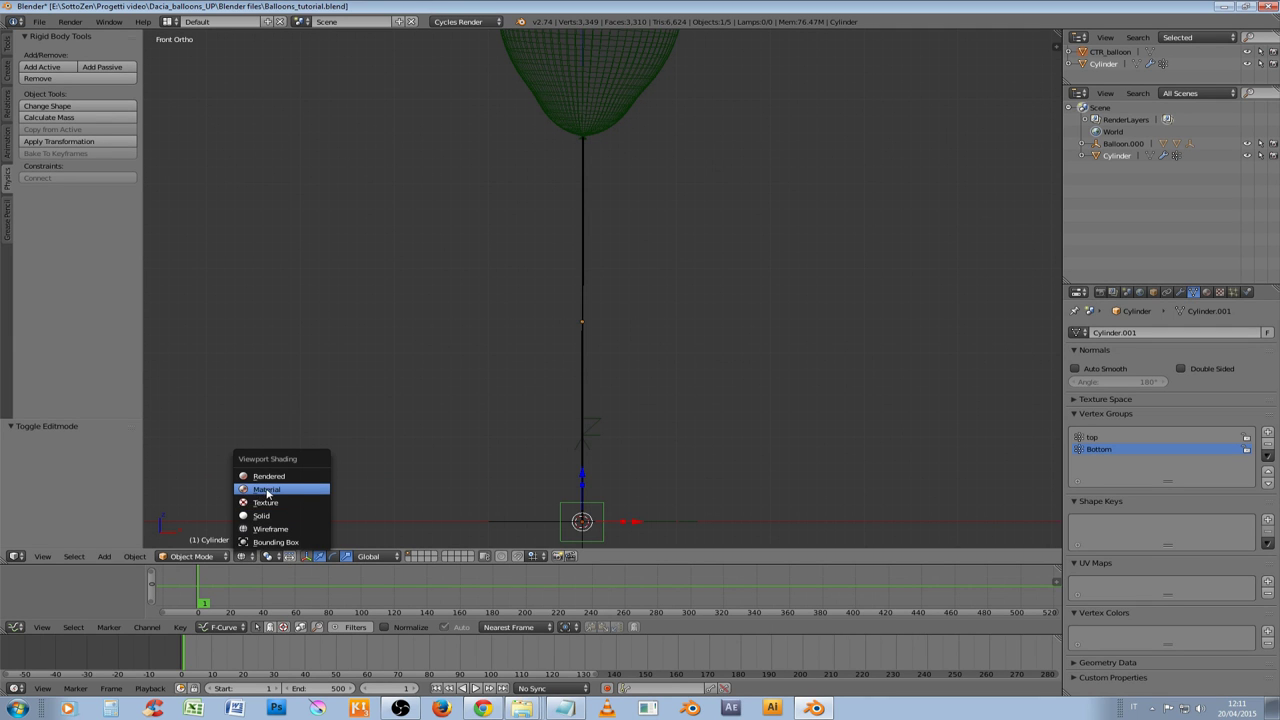
key(Return)
scroll(731, 319, down, 3)
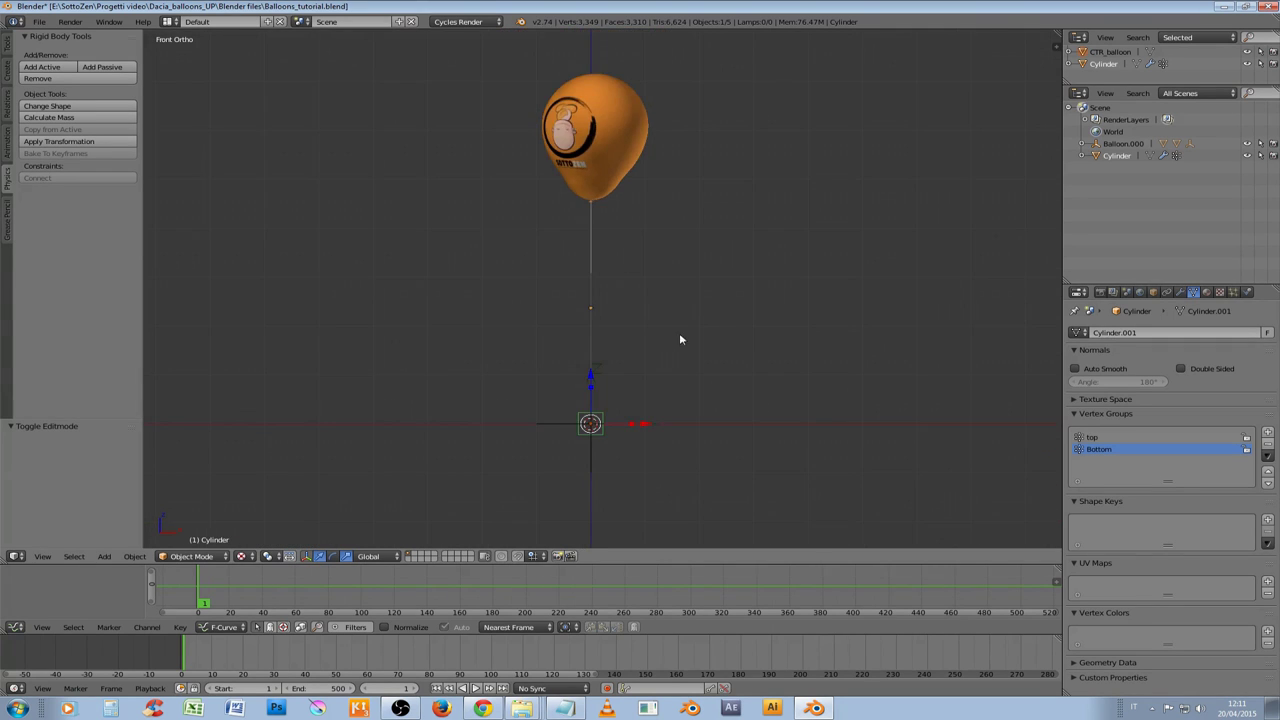
key(g)
right_click(657, 316)
middle_drag(657, 316, 703, 352)
scroll(677, 334, up, 2)
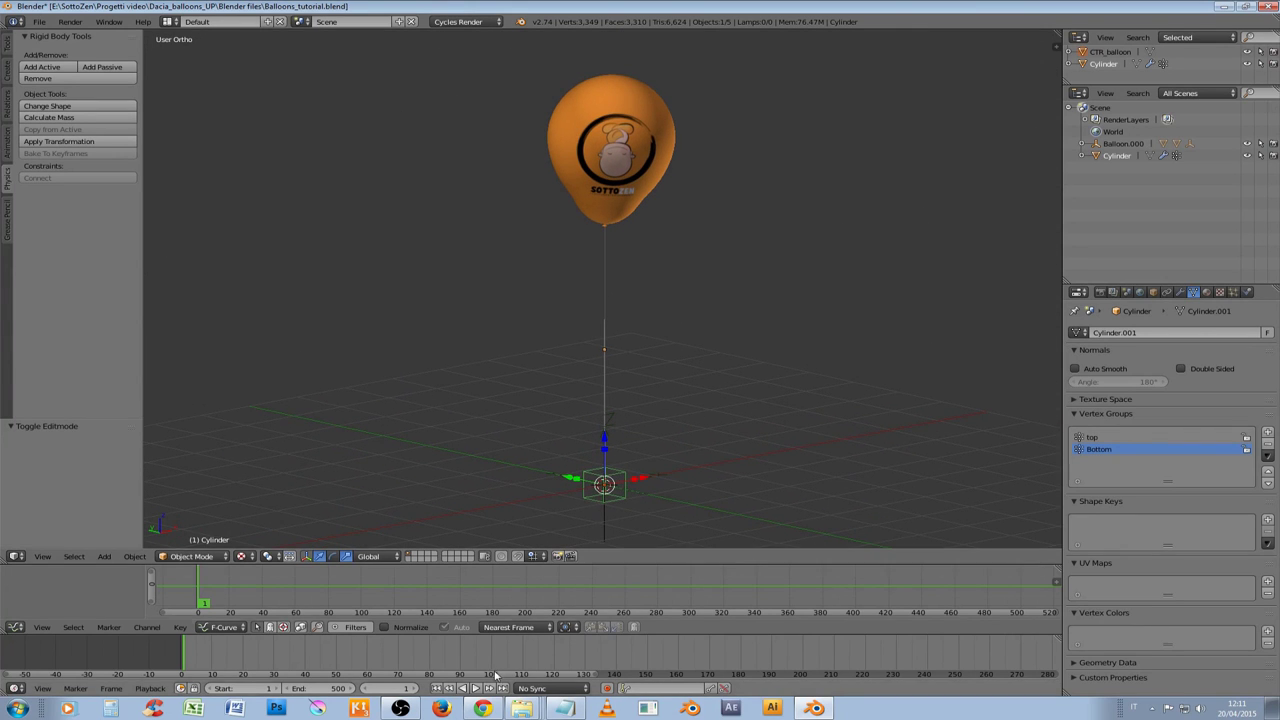
Move the balloon aside so the string slants, play the animation, then rewind to frame 1
right_click(666, 166)
right_drag(669, 169, 722, 184)
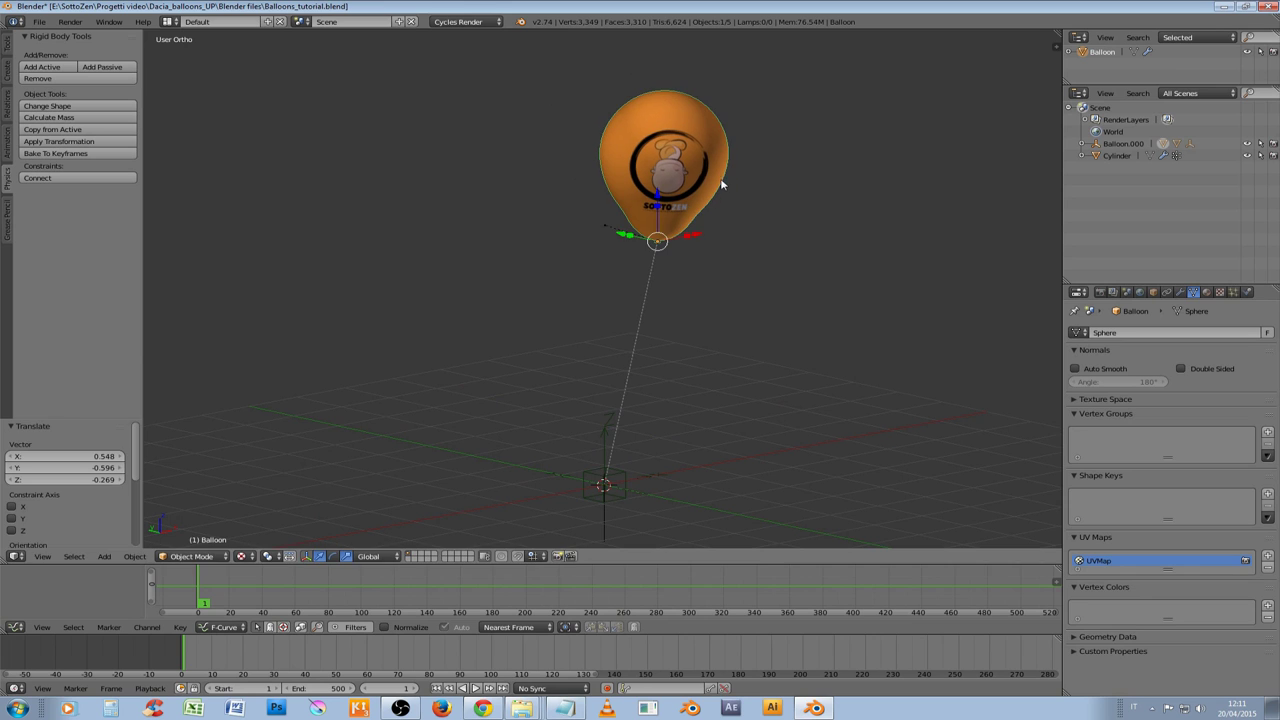
key(alt+a)
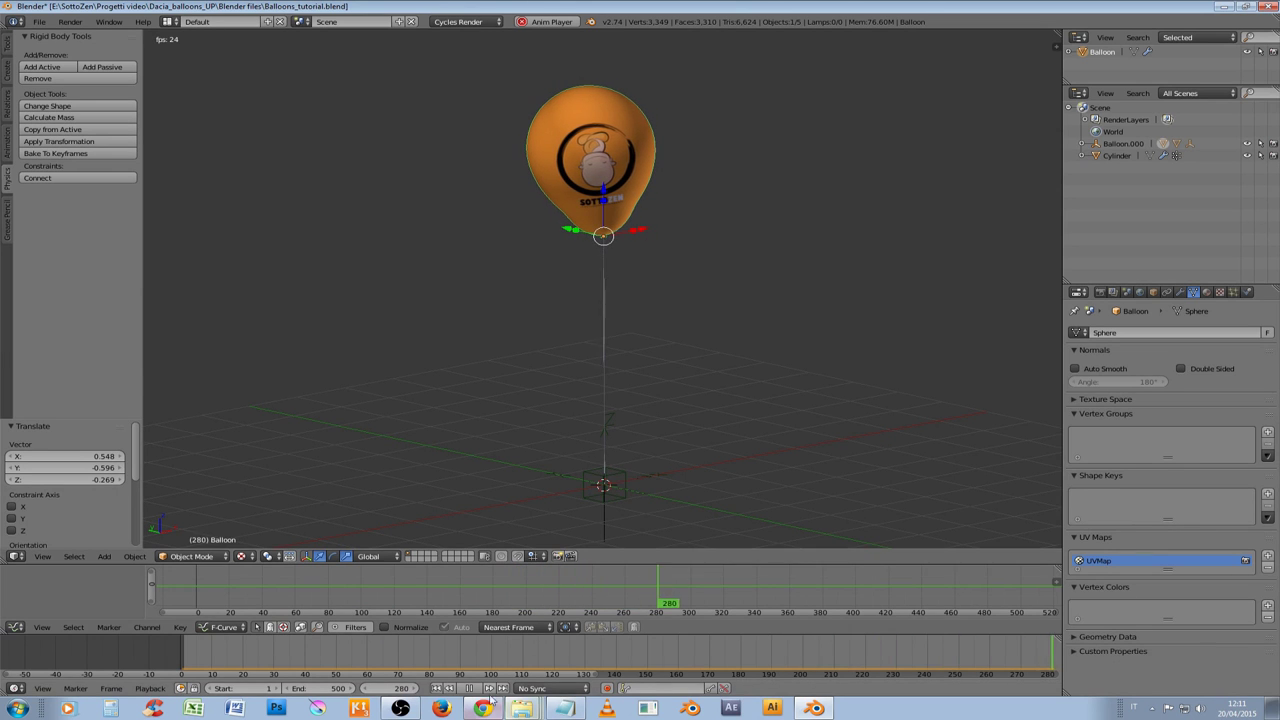
click(469, 688)
click(436, 689)
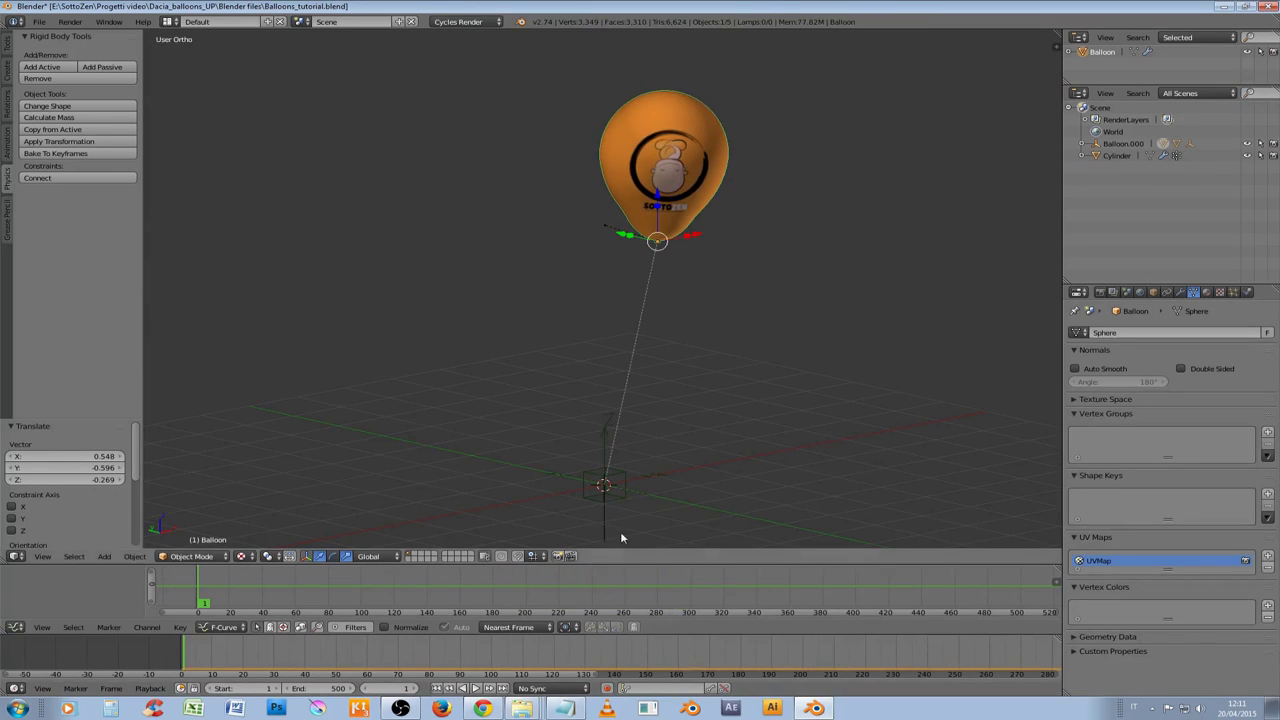
Select the string, add Balloon.000 from the Outliner, and parent the string to it as Object
right_click(628, 387)
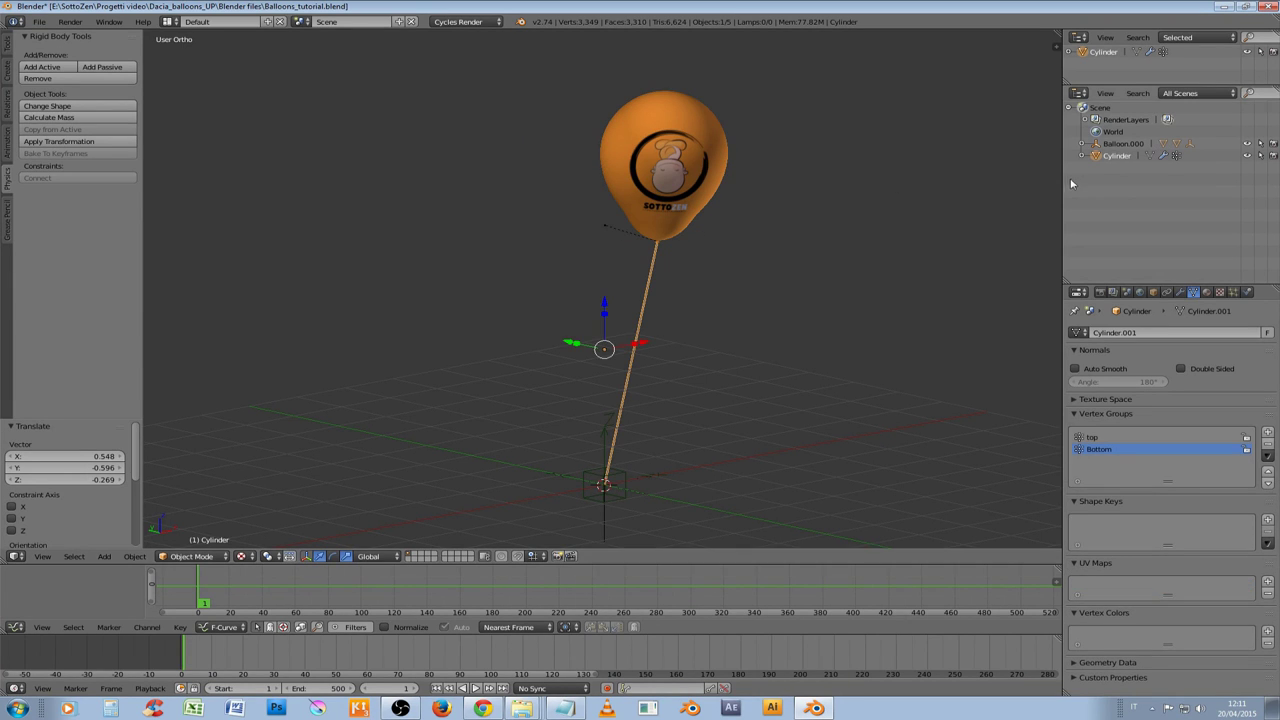
click(1122, 145)
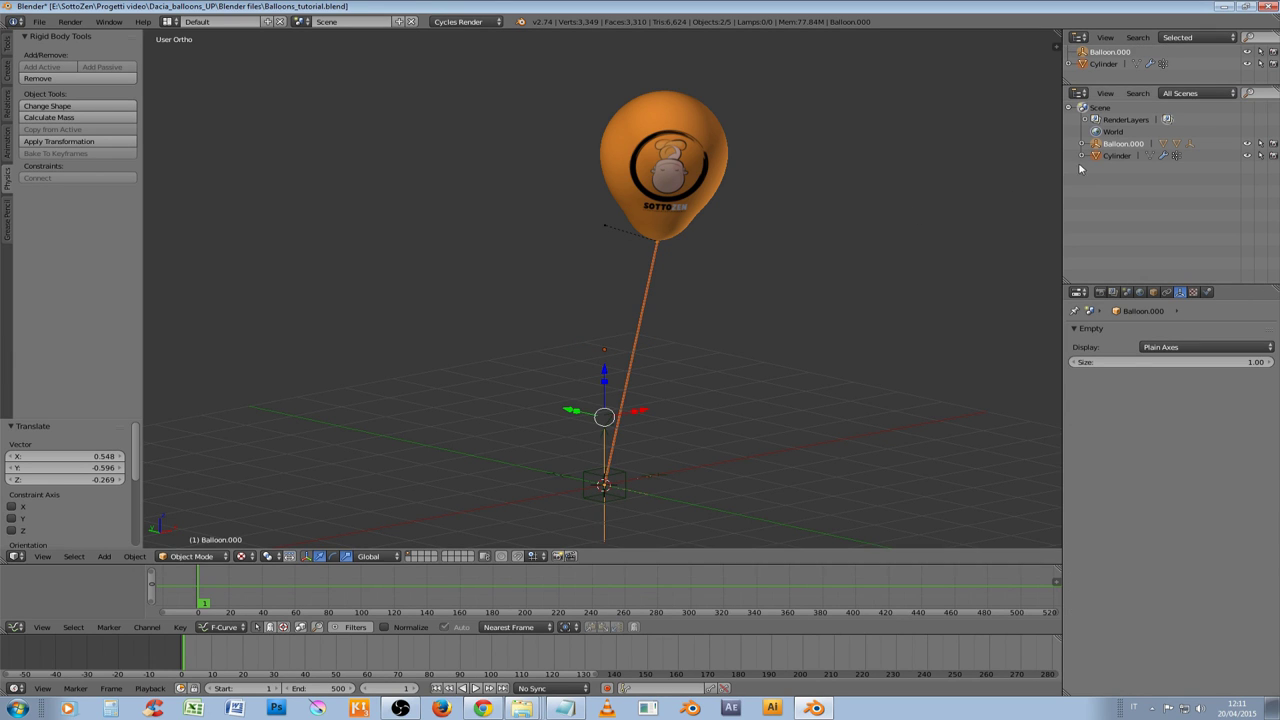
key(ctrl+p)
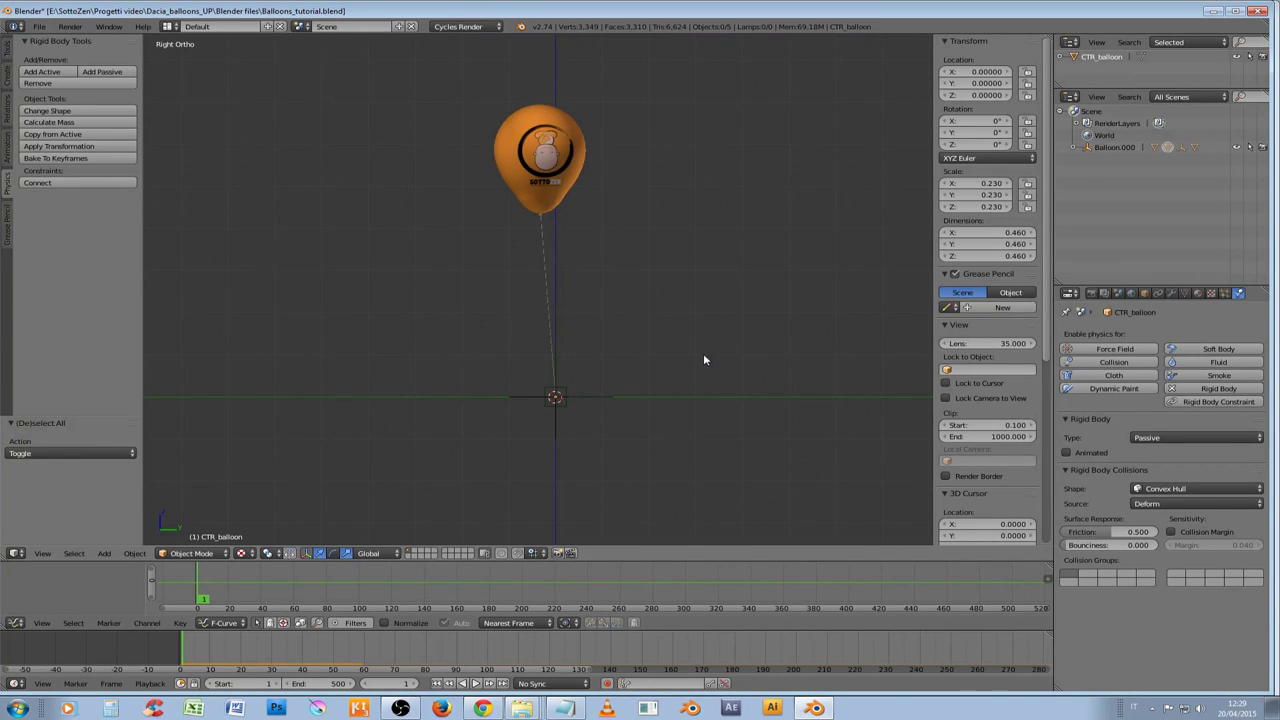
Add a UV sphere and move it down below the balloon to Z -1.041
key(shift+a)
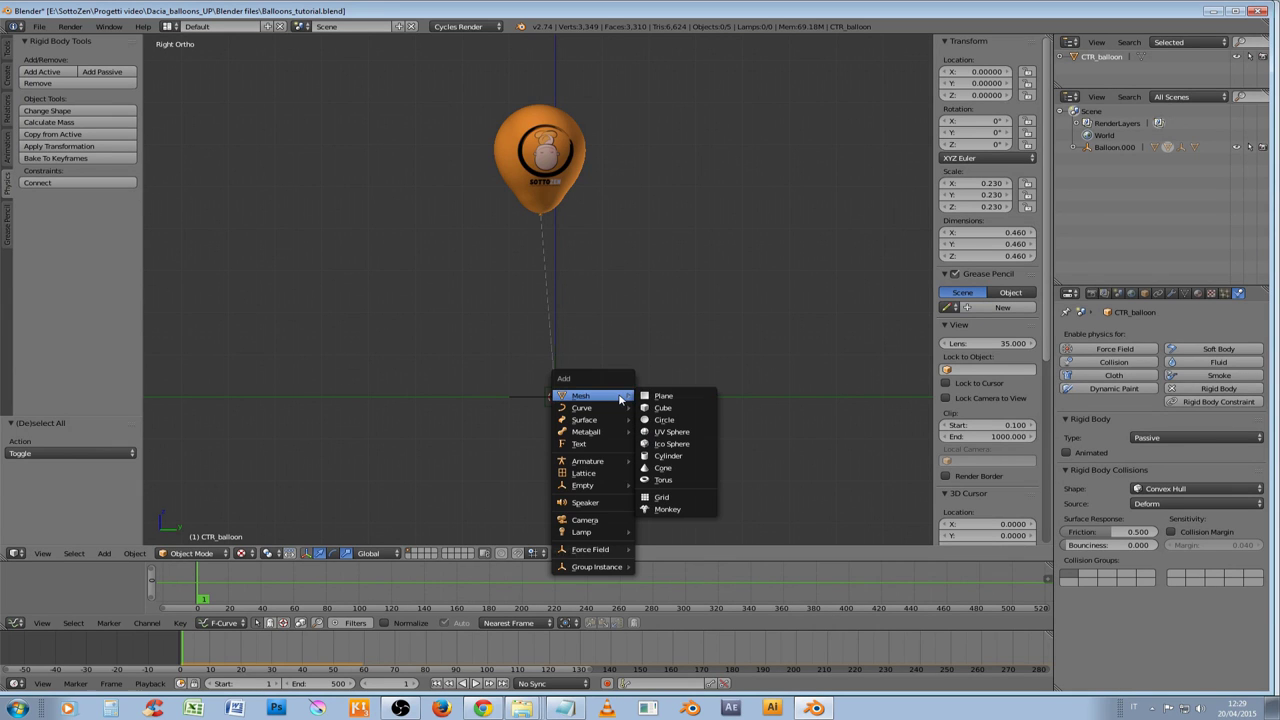
click(686, 434)
drag(557, 352, 551, 397)
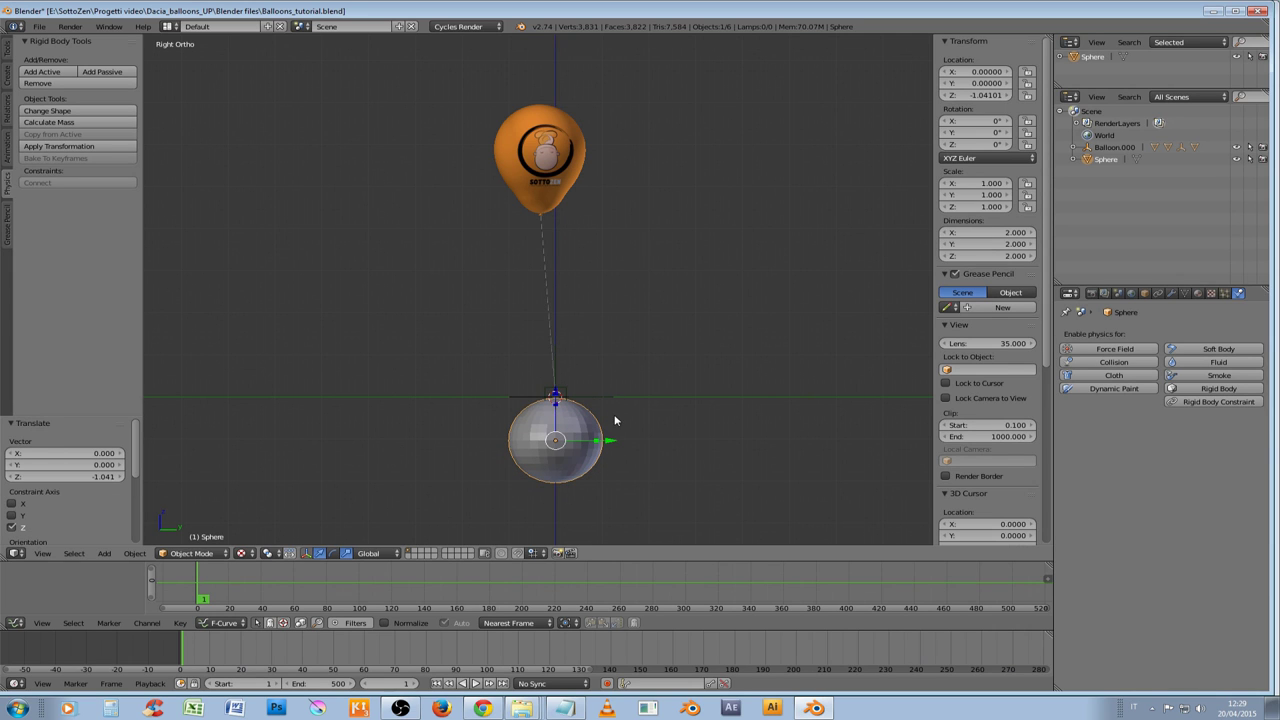
Parent Balloon.000 to the sphere using Ctrl+P > Object
click(1110, 147)
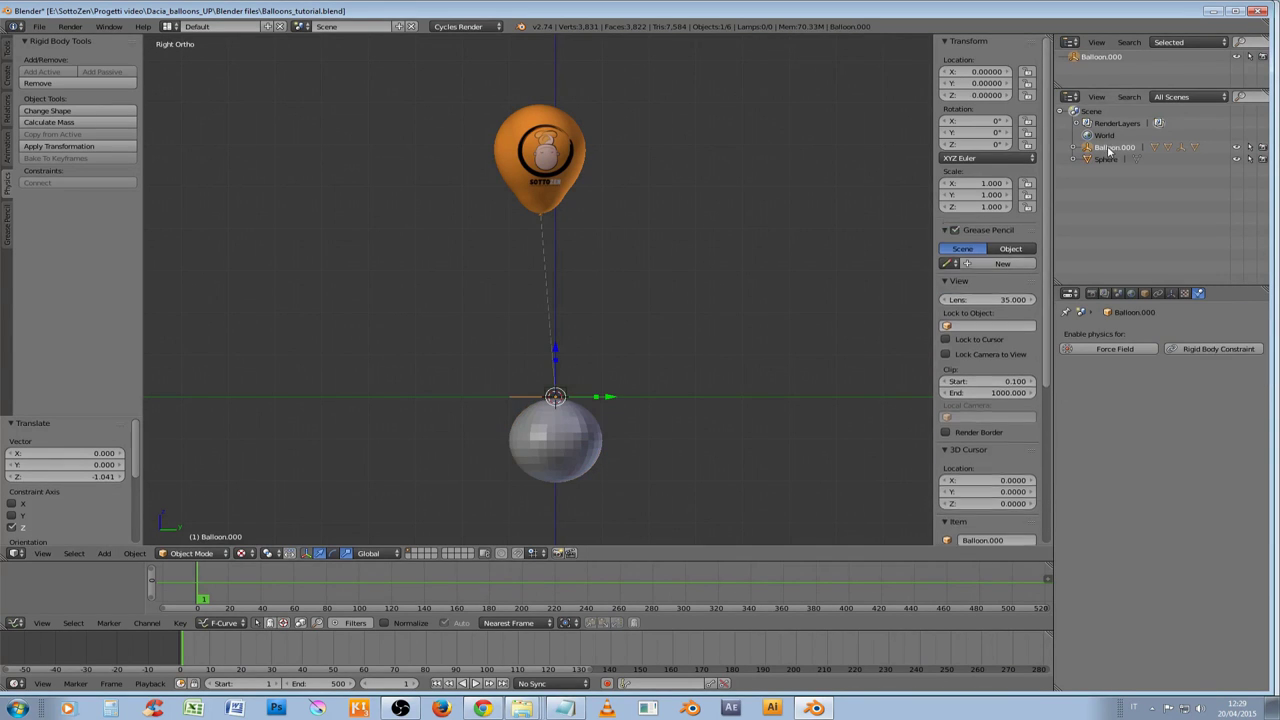
shift+right_click(594, 443)
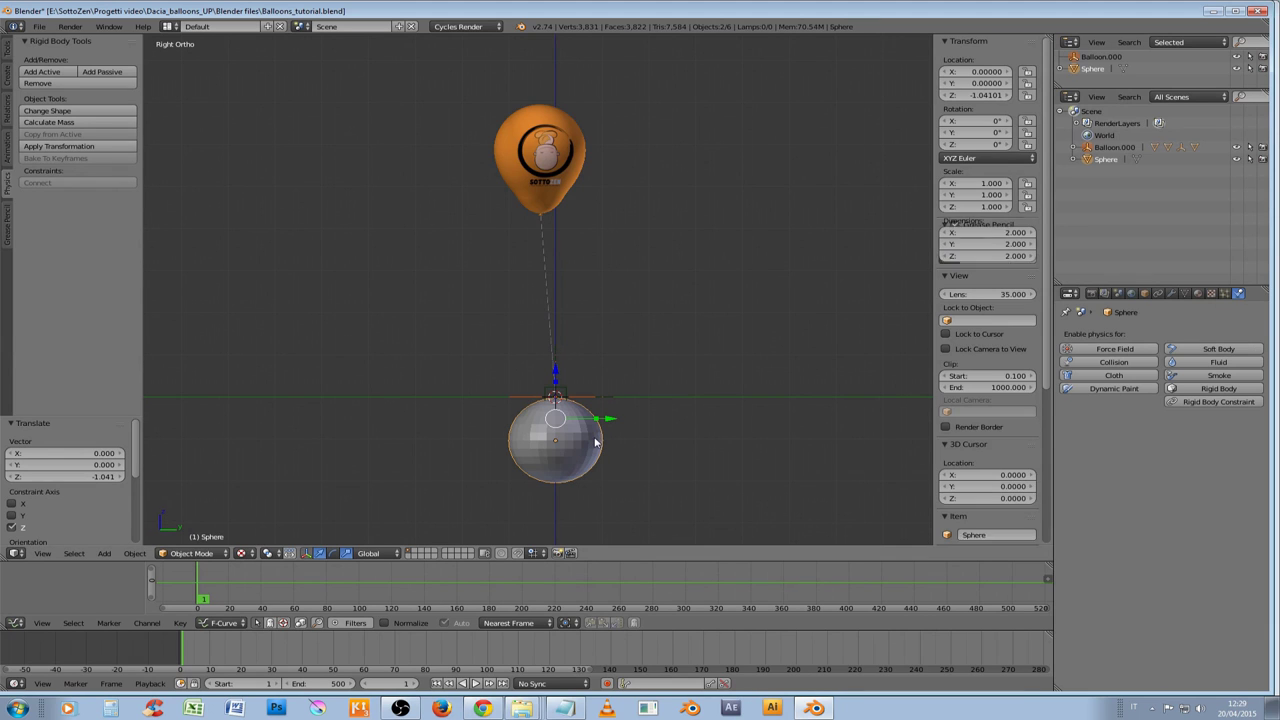
key(ctrl+p)
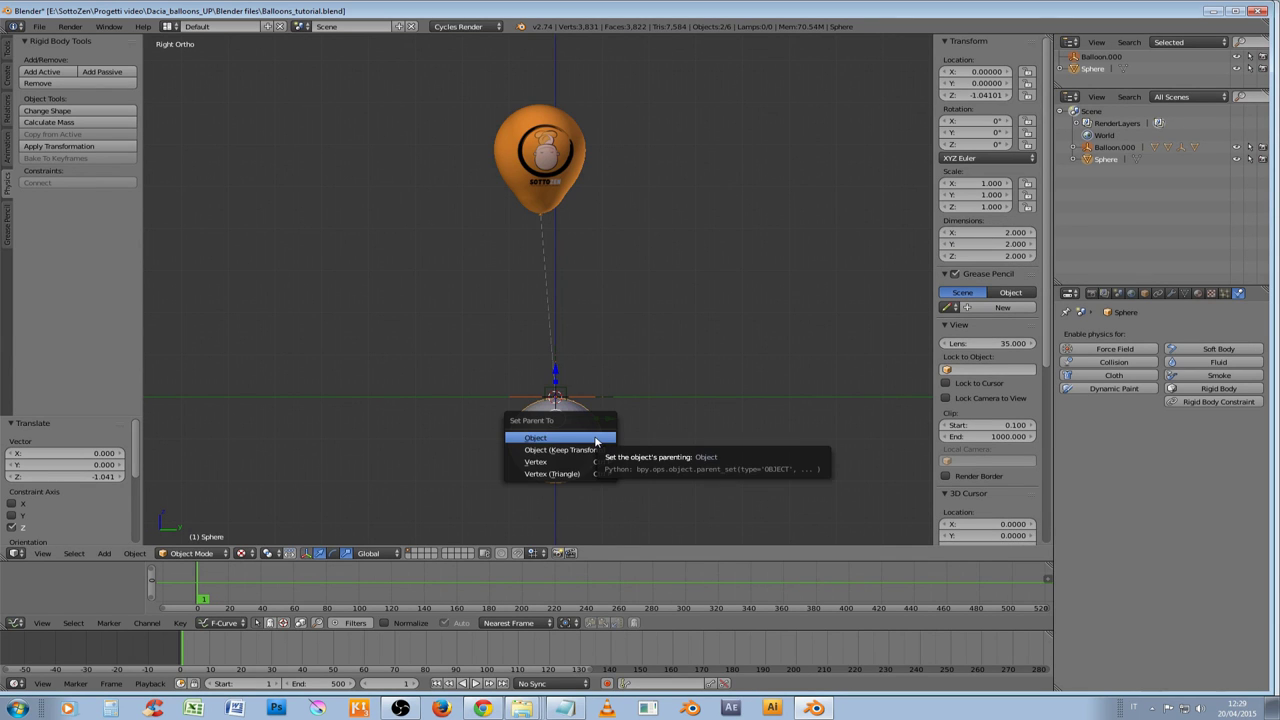
click(596, 441)
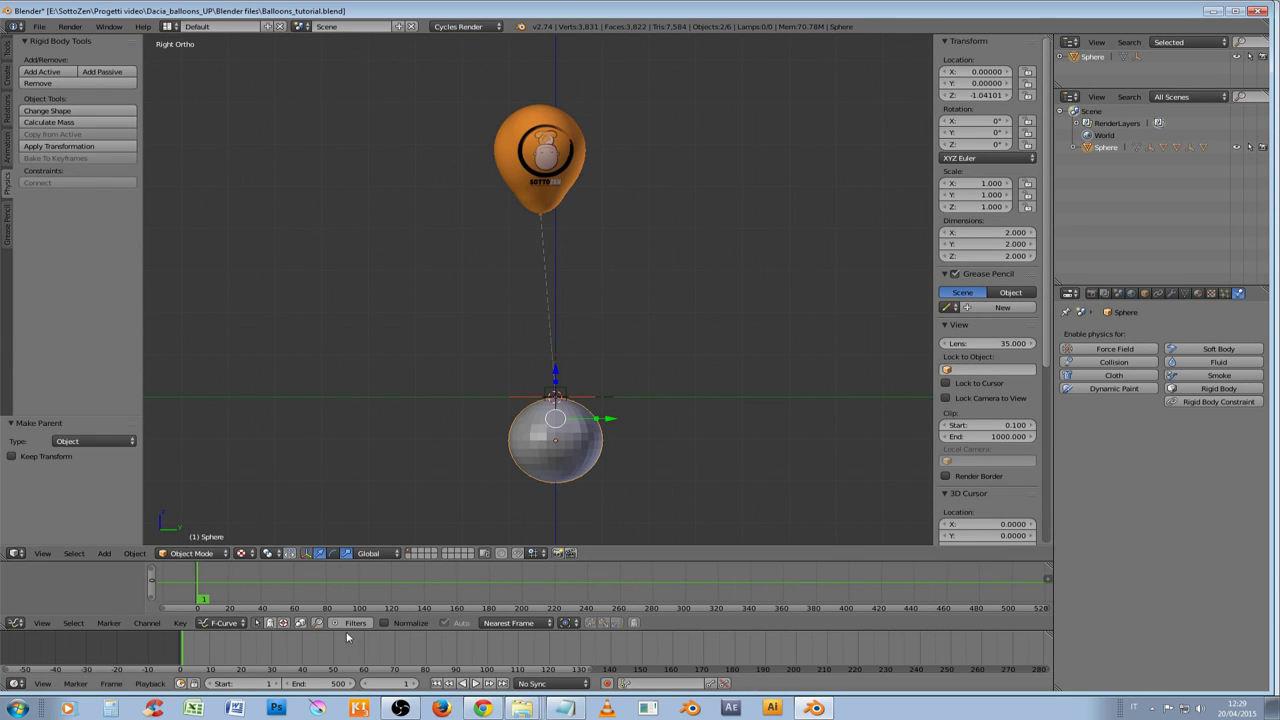
mouse_move(586, 451)
right_down()
mouse_move(458, 511)
mouse_move(578, 461)
right_up()
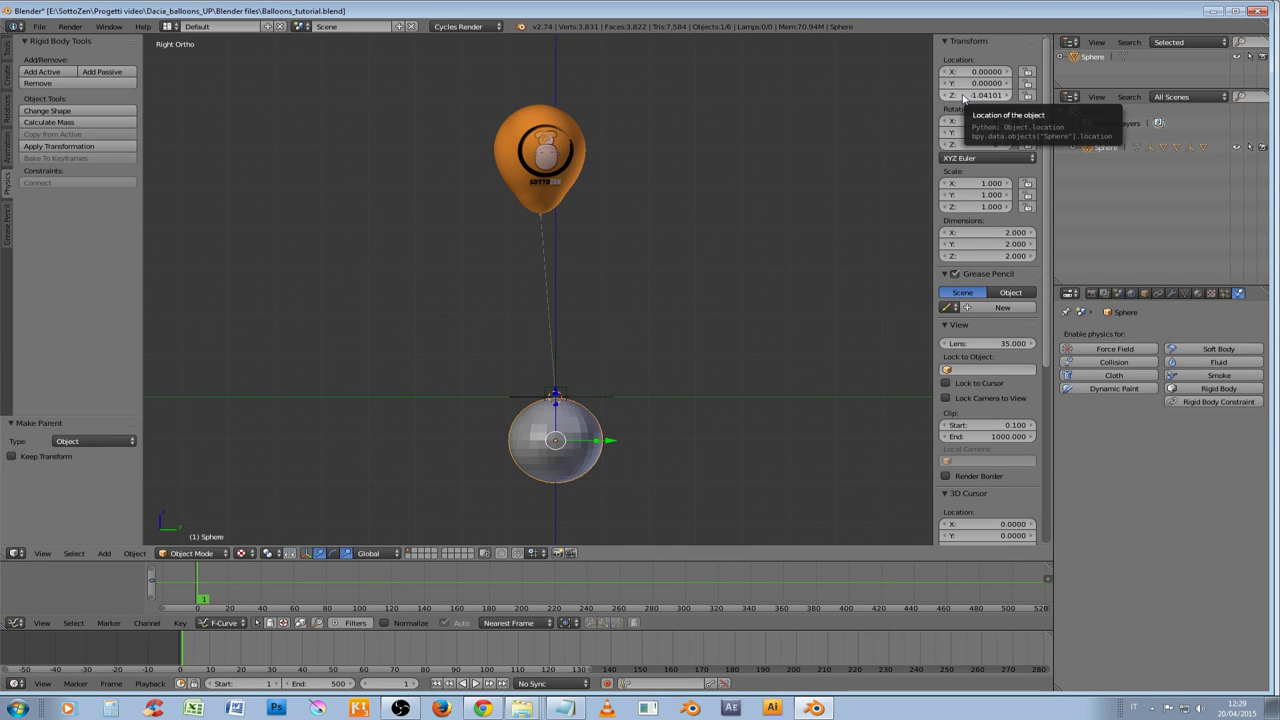
Keyframe the sphere at Z -1.04101 on frame 1 and Z 1.73976 on frame 100, then play from the start
key(i)
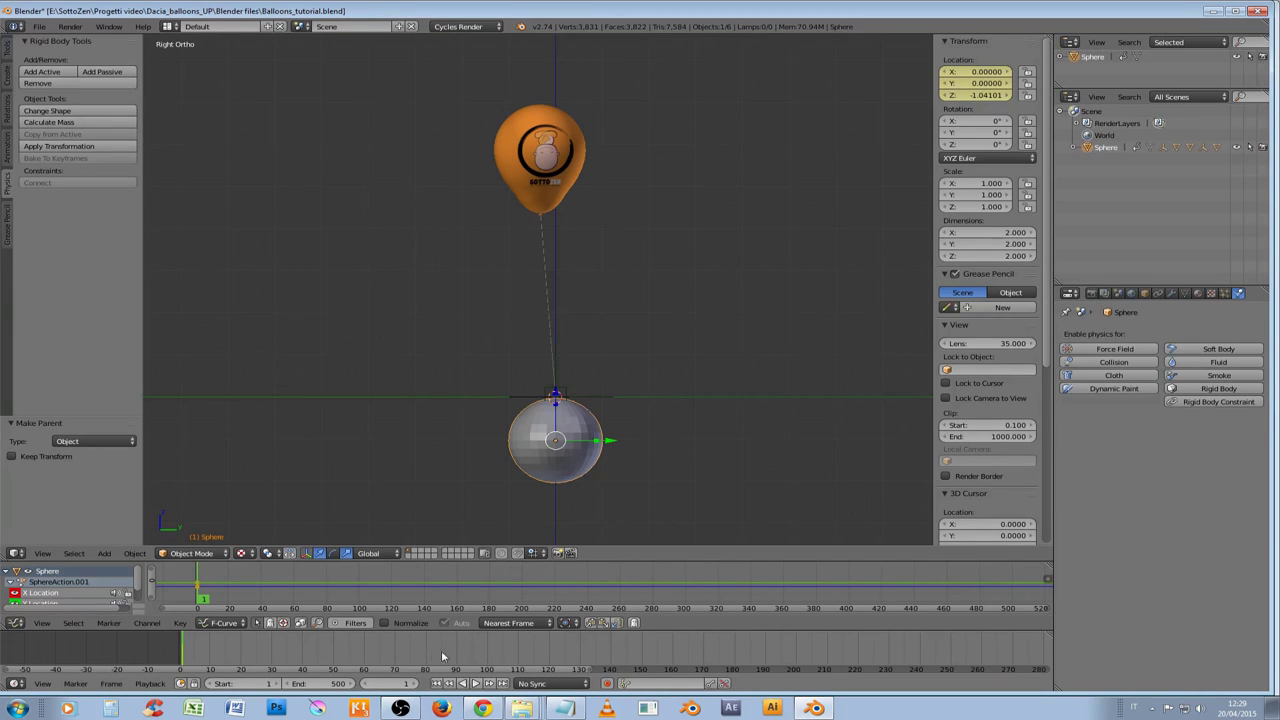
click(487, 650)
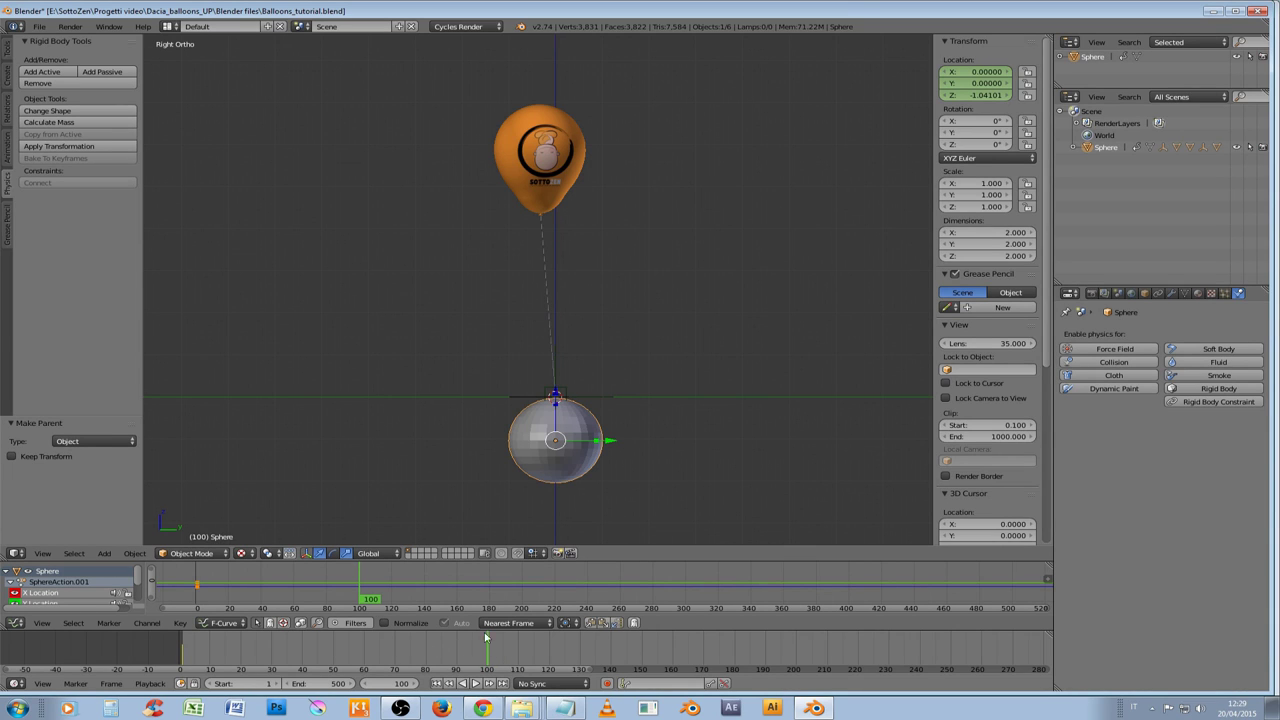
drag(556, 397, 573, 281)
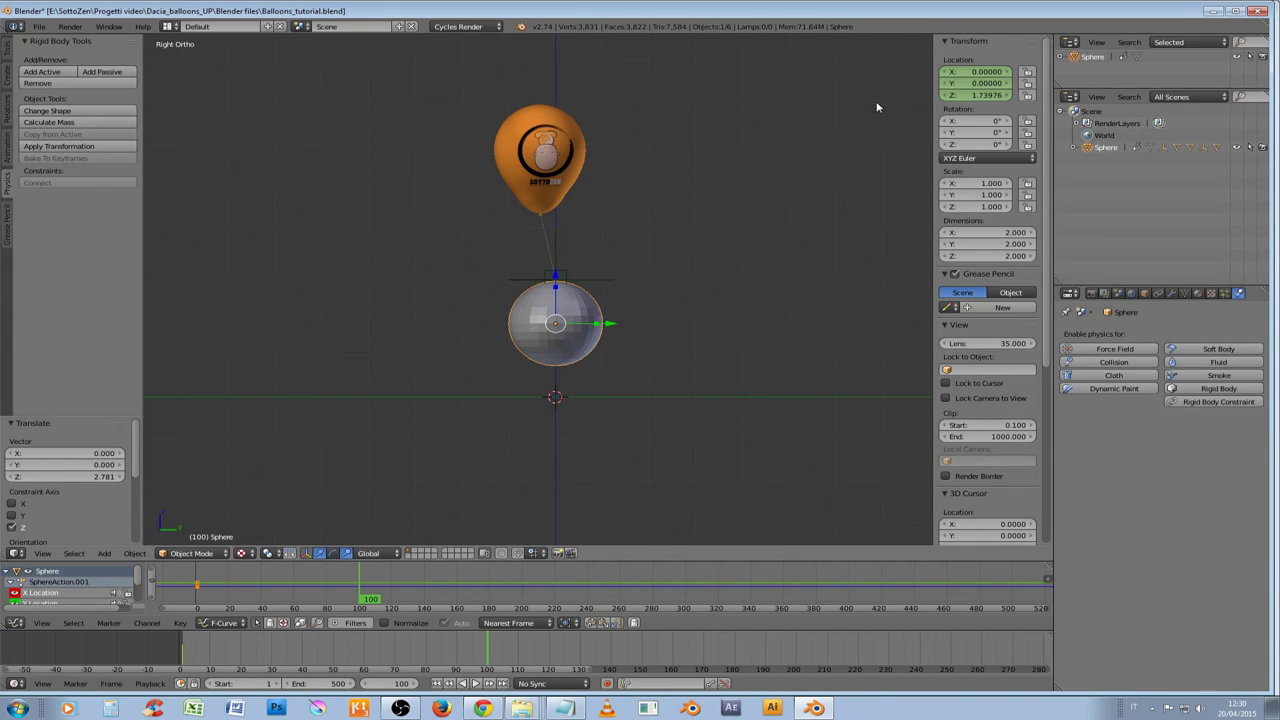
key(i)
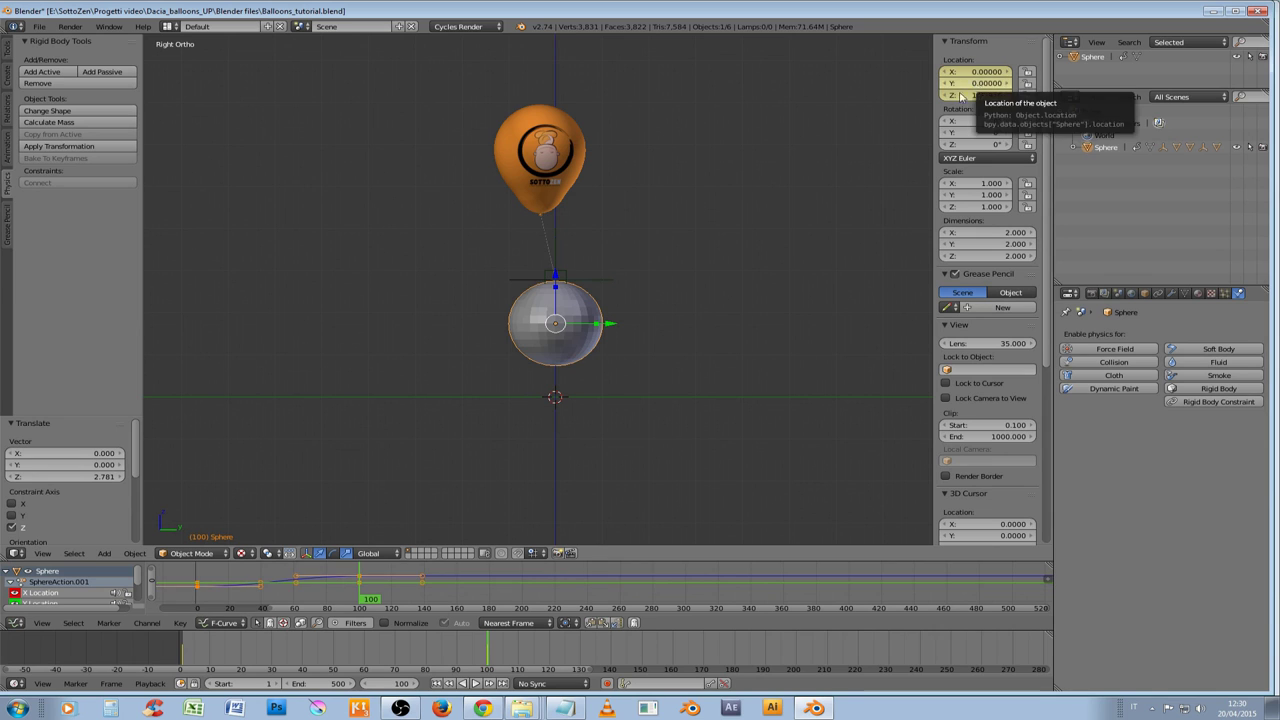
click(440, 684)
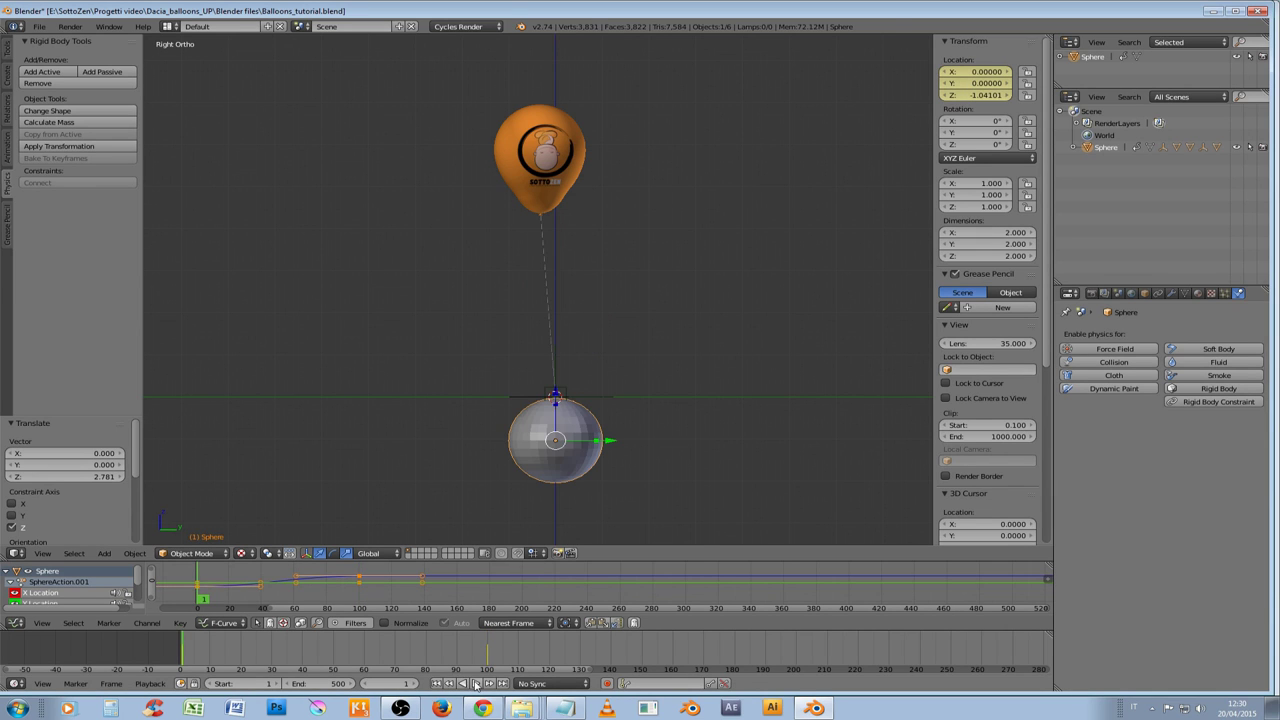
click(476, 684)
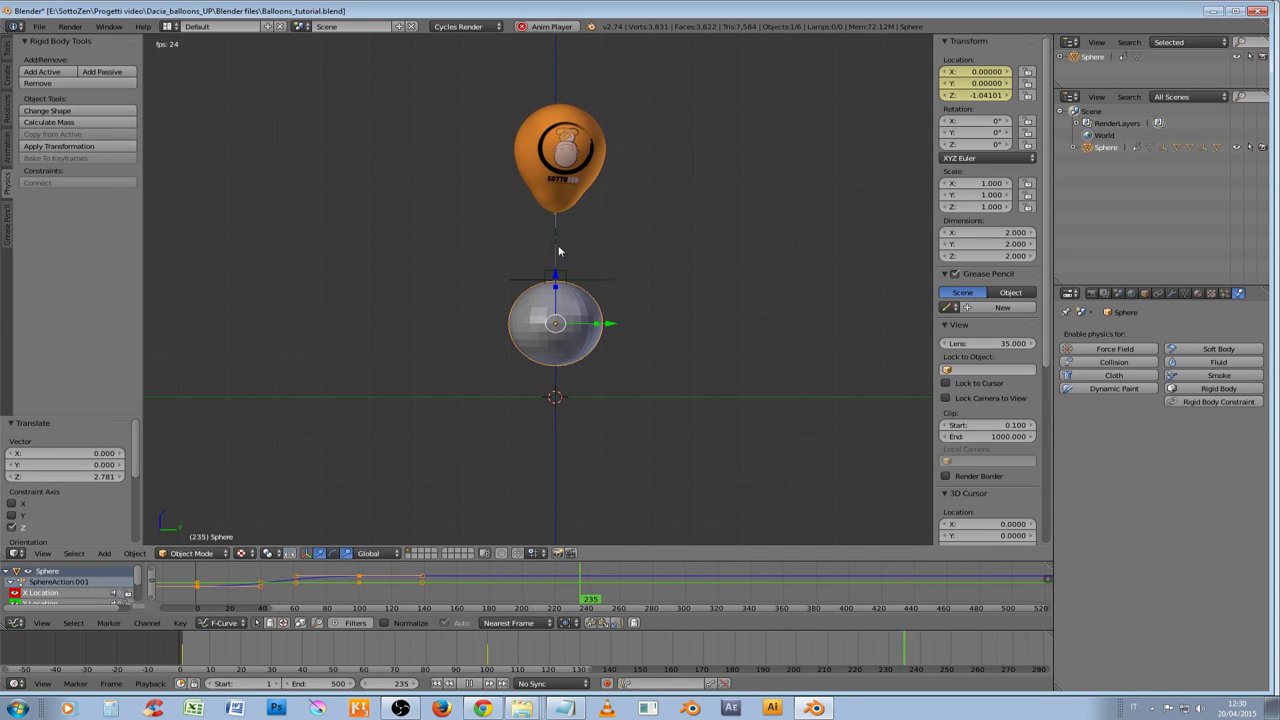
Stop playback at frame 1 and enable Animated on the CTR_balloon rigid body
click(463, 684)
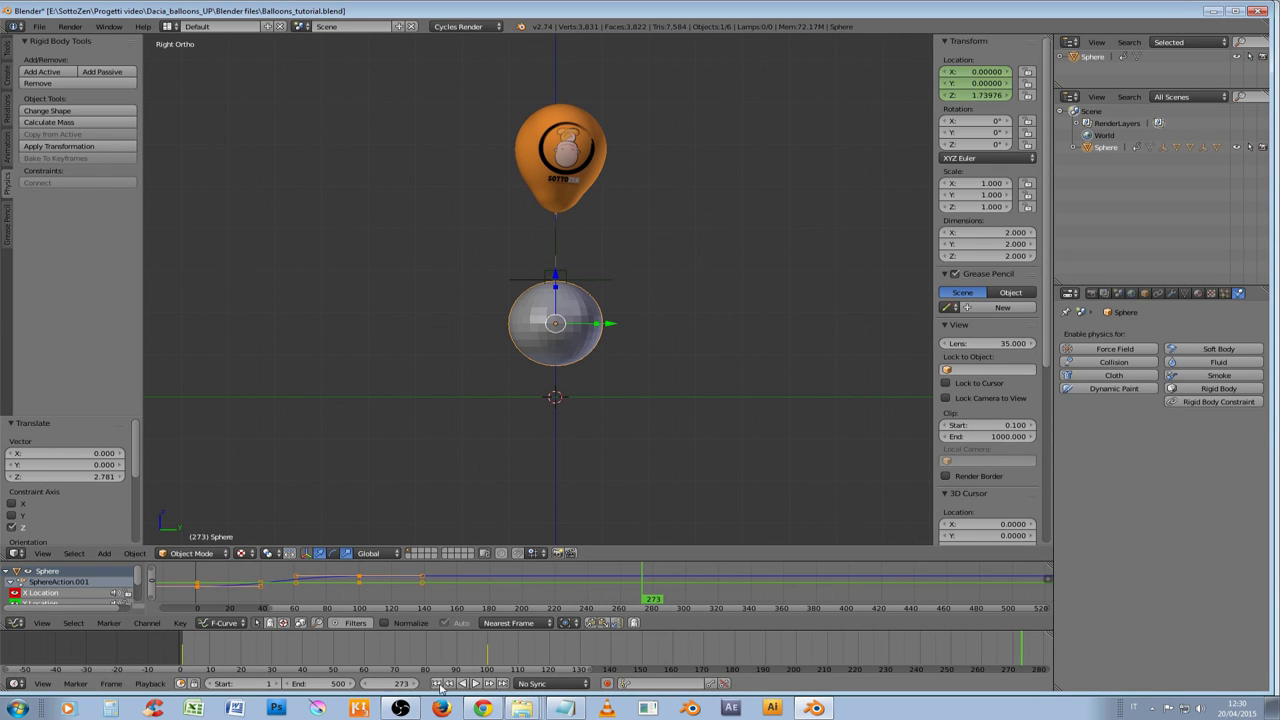
click(438, 684)
scroll(605, 397, up, 2)
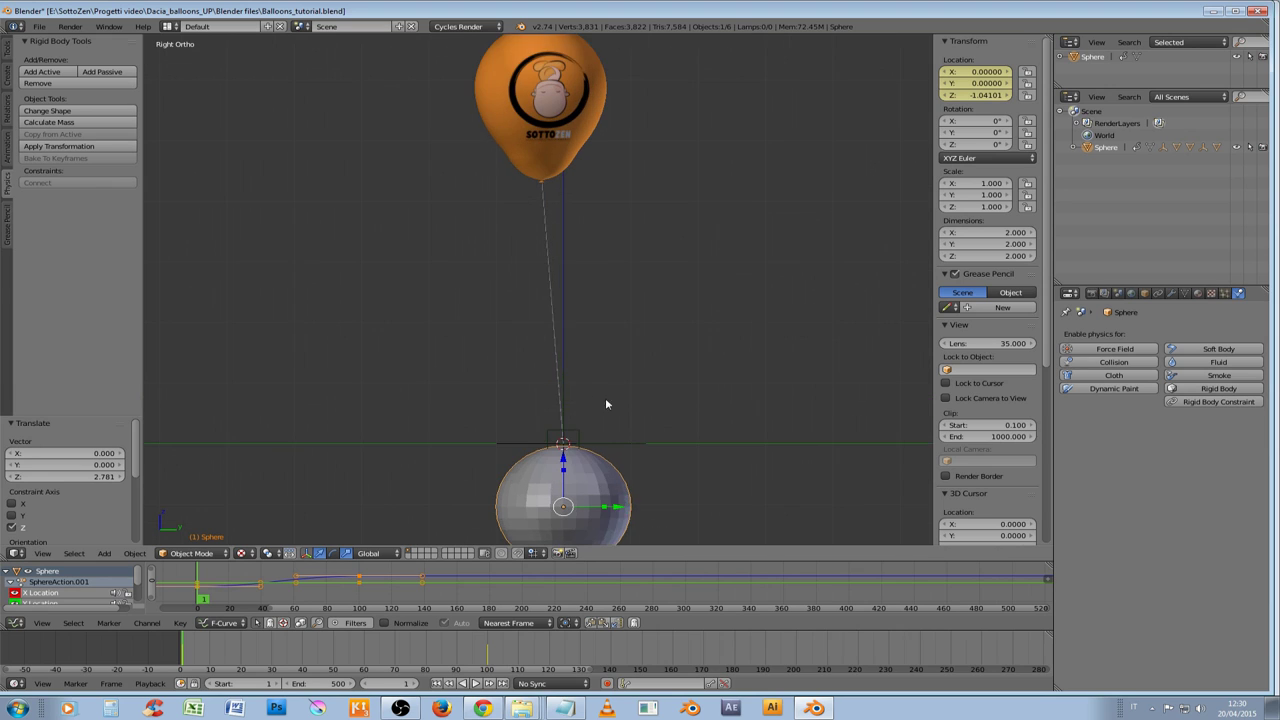
right_click(572, 400)
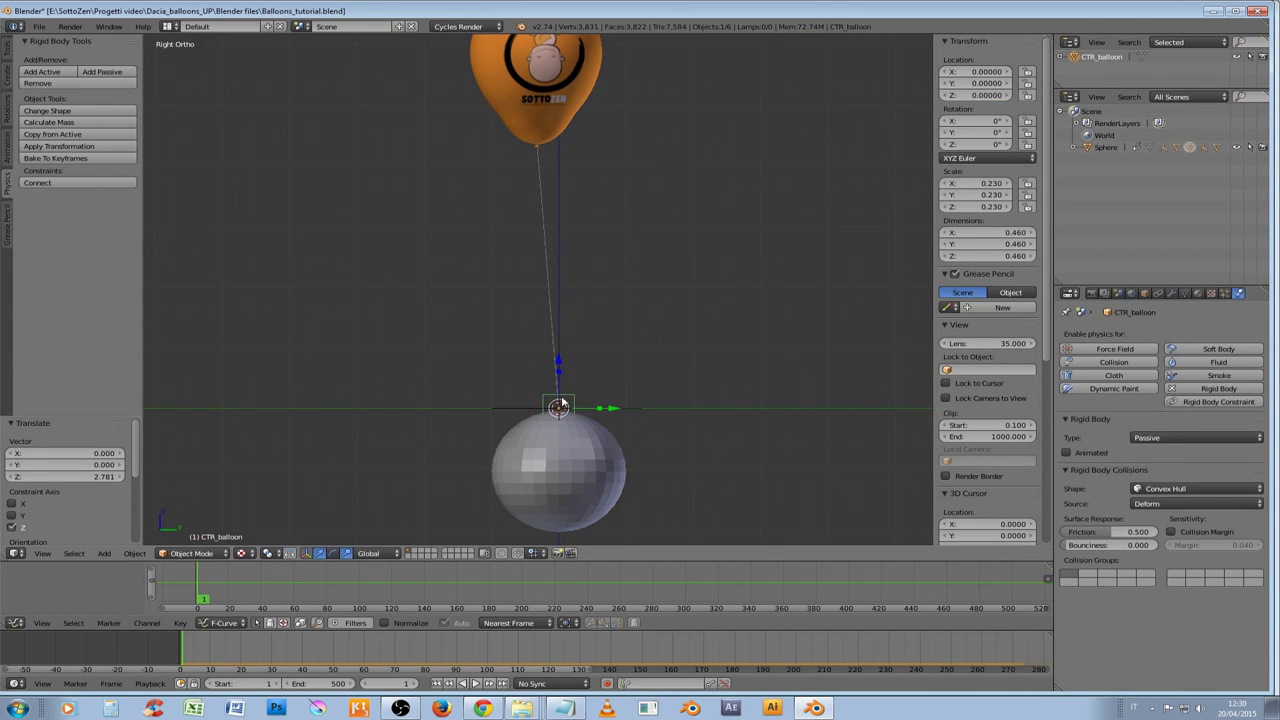
click(1073, 148)
click(1087, 184)
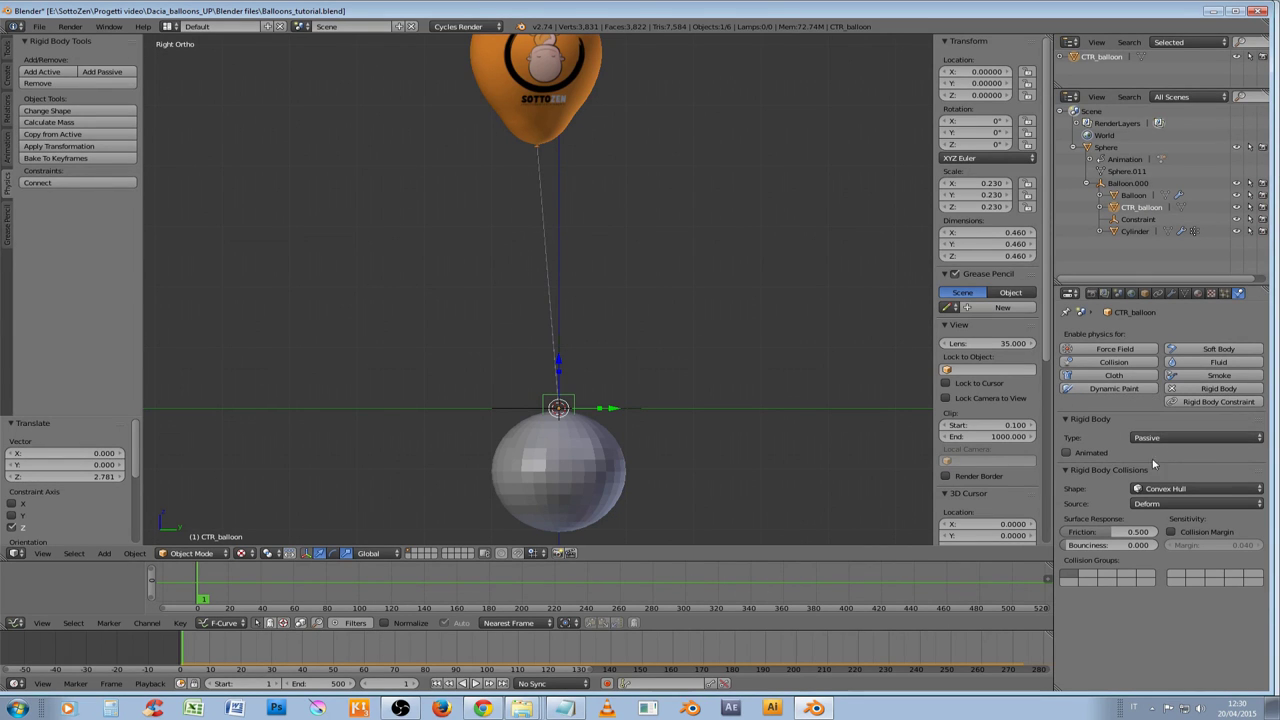
click(1066, 453)
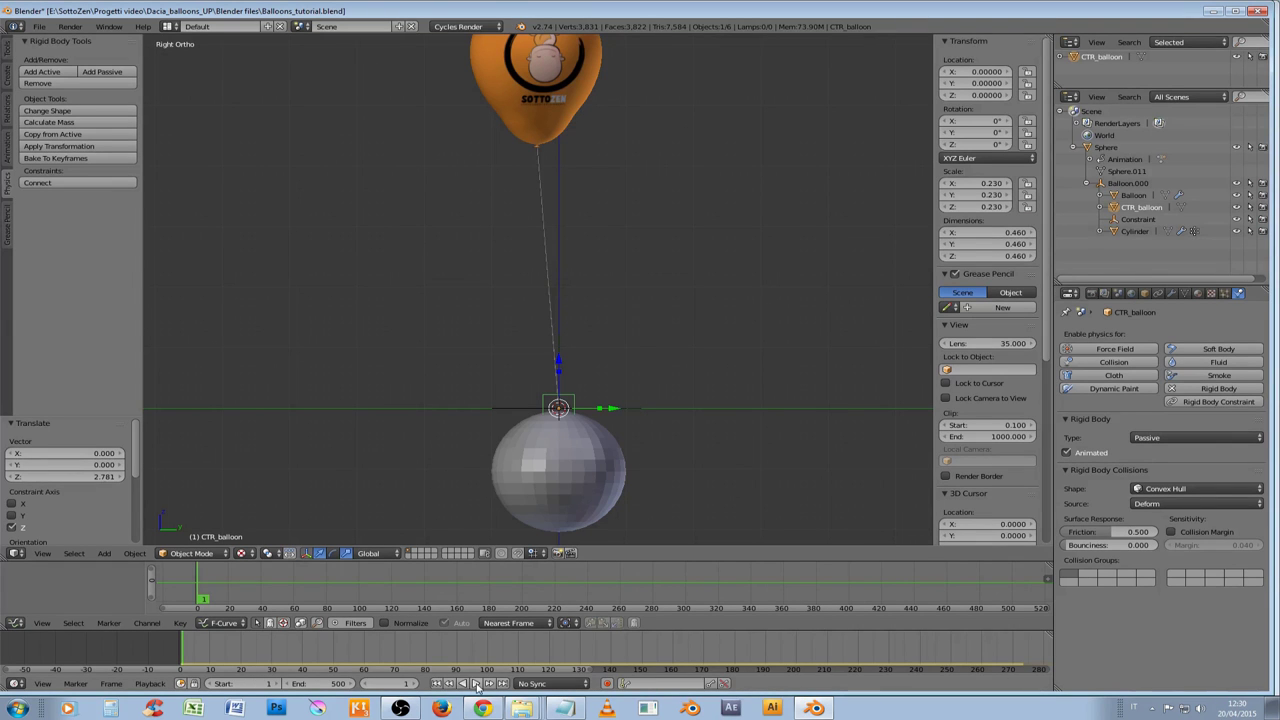
Play the animation from the start to watch the balloon rise with the sphere
click(476, 684)
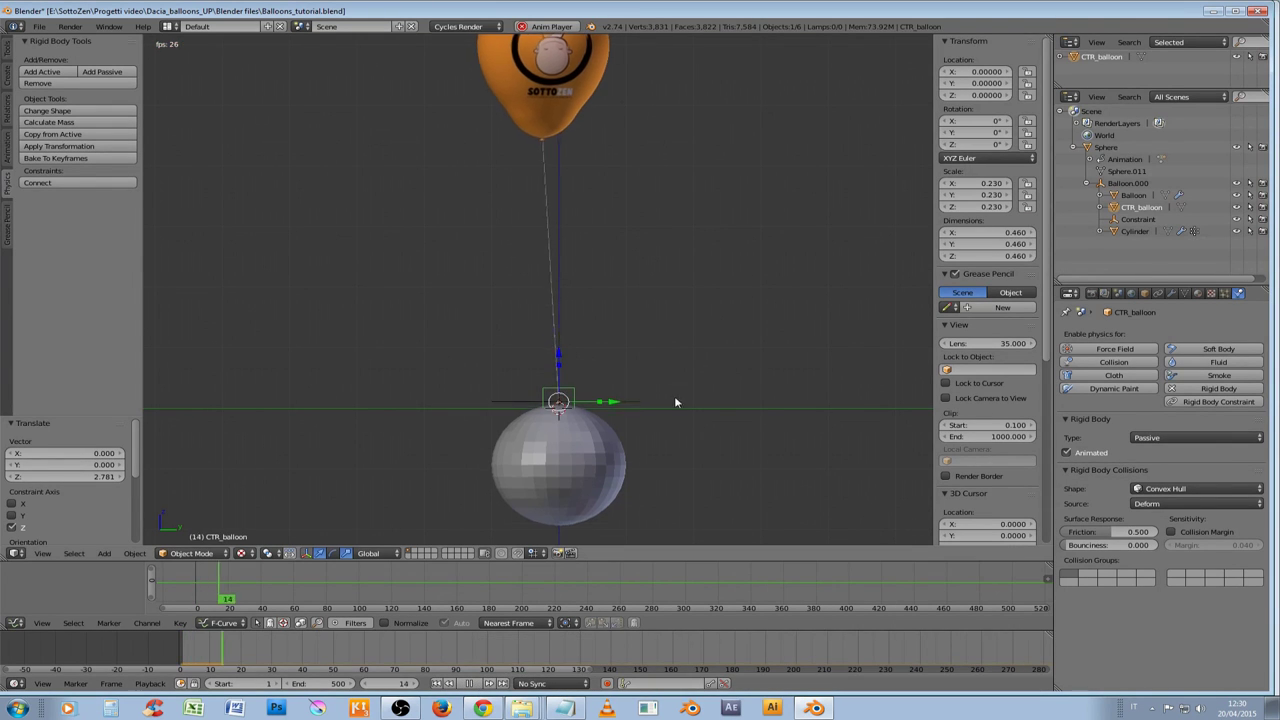
scroll(723, 336, down, 7)
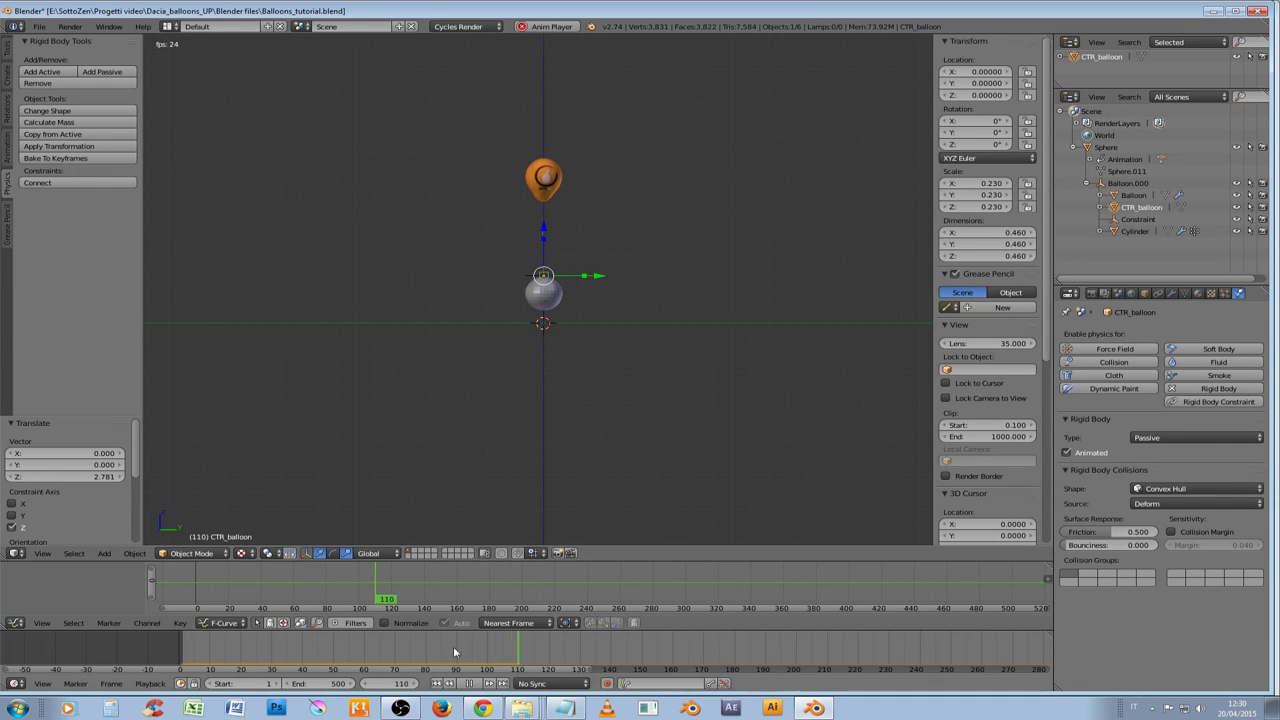
click(439, 684)
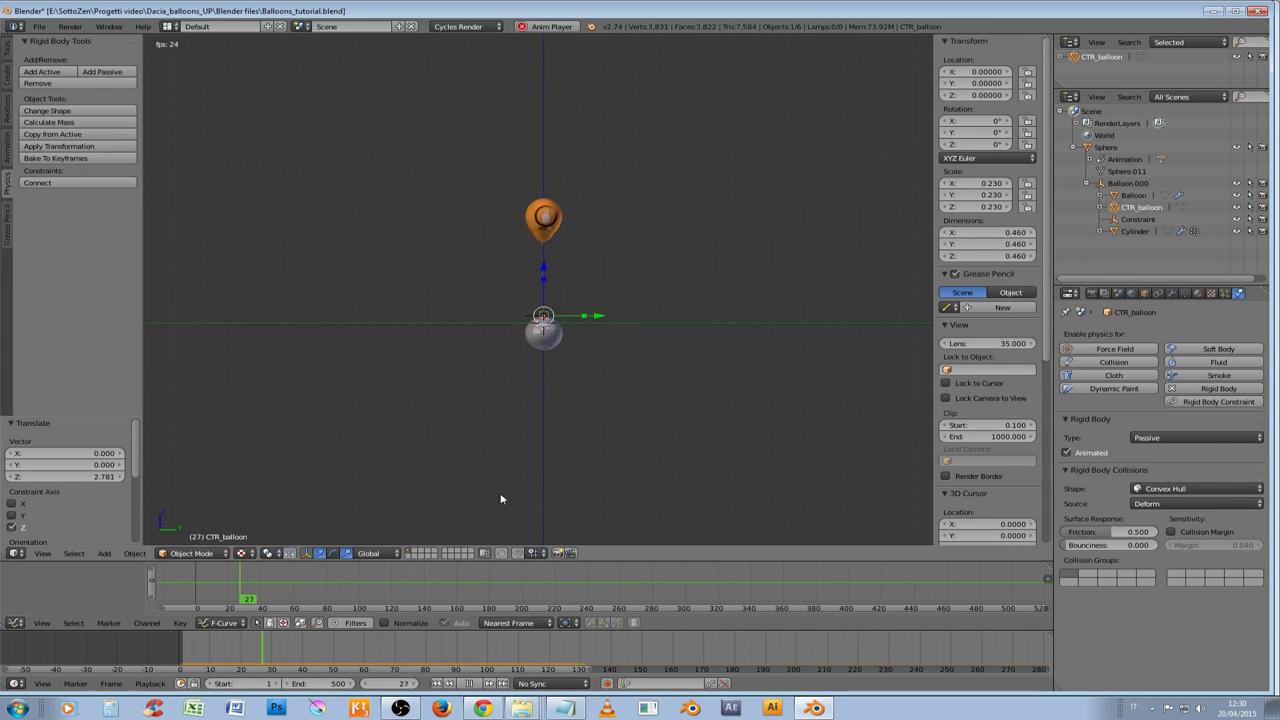
Duplicate the Balloon.000 hierarchy in place, creating Balloon.001
click(467, 684)
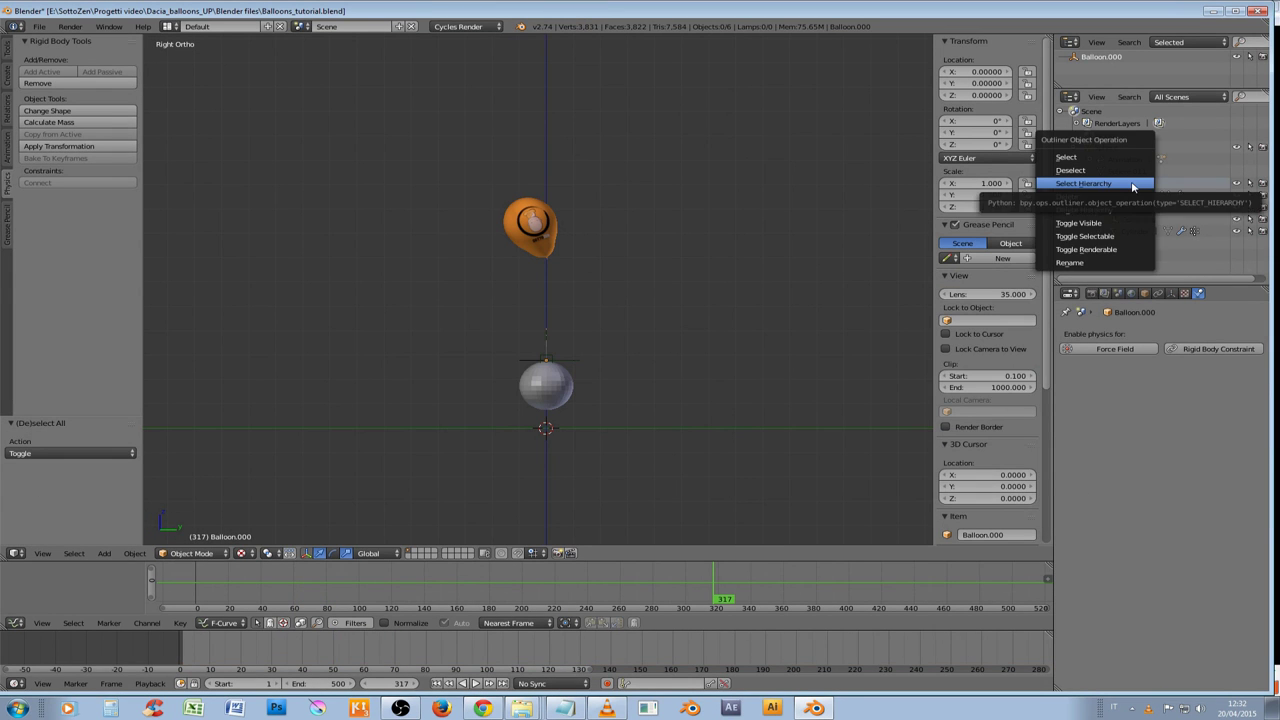
click(1133, 184)
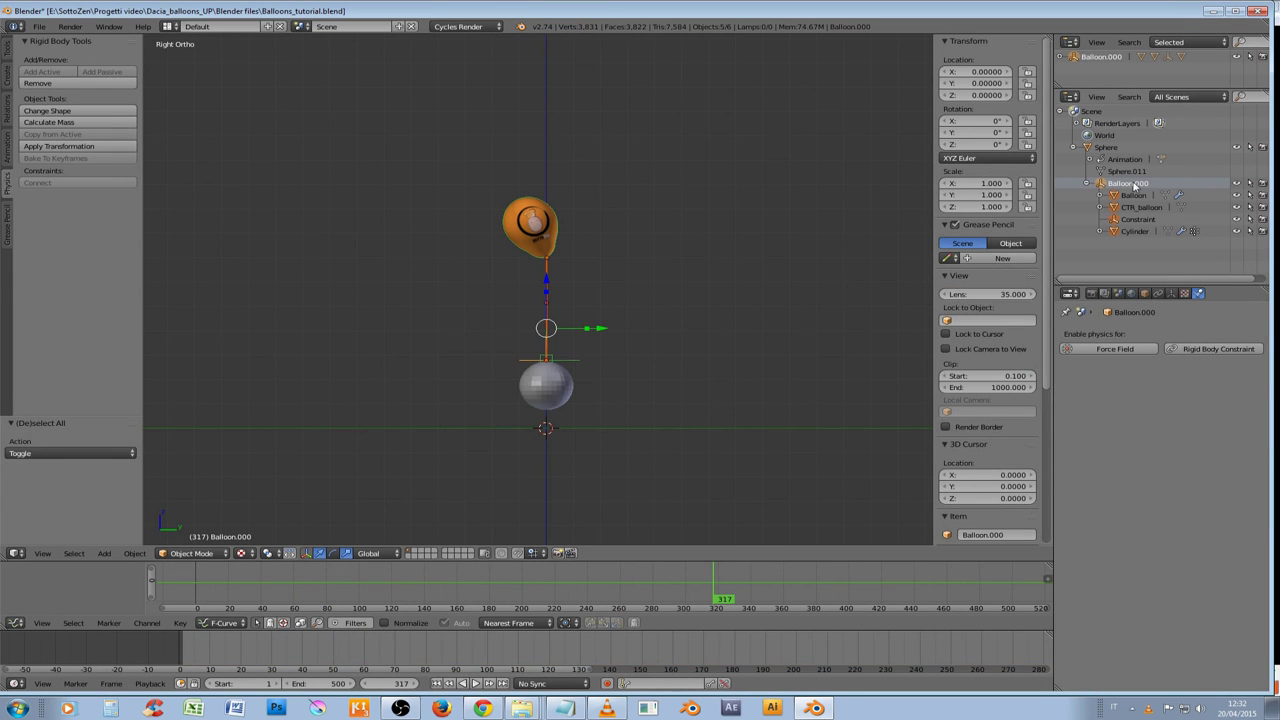
key(shift+d)
right_click(665, 305)
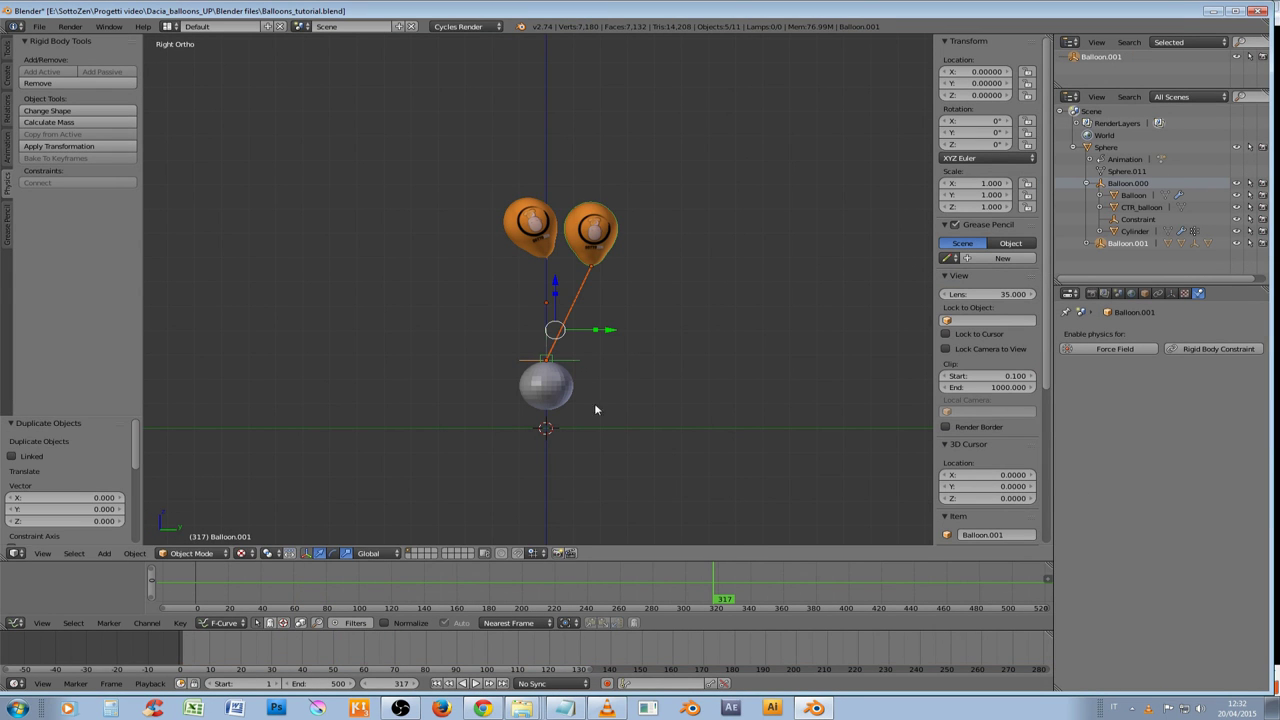
Replay the animation from the start with both balloons, then select the sphere
click(437, 684)
click(476, 684)
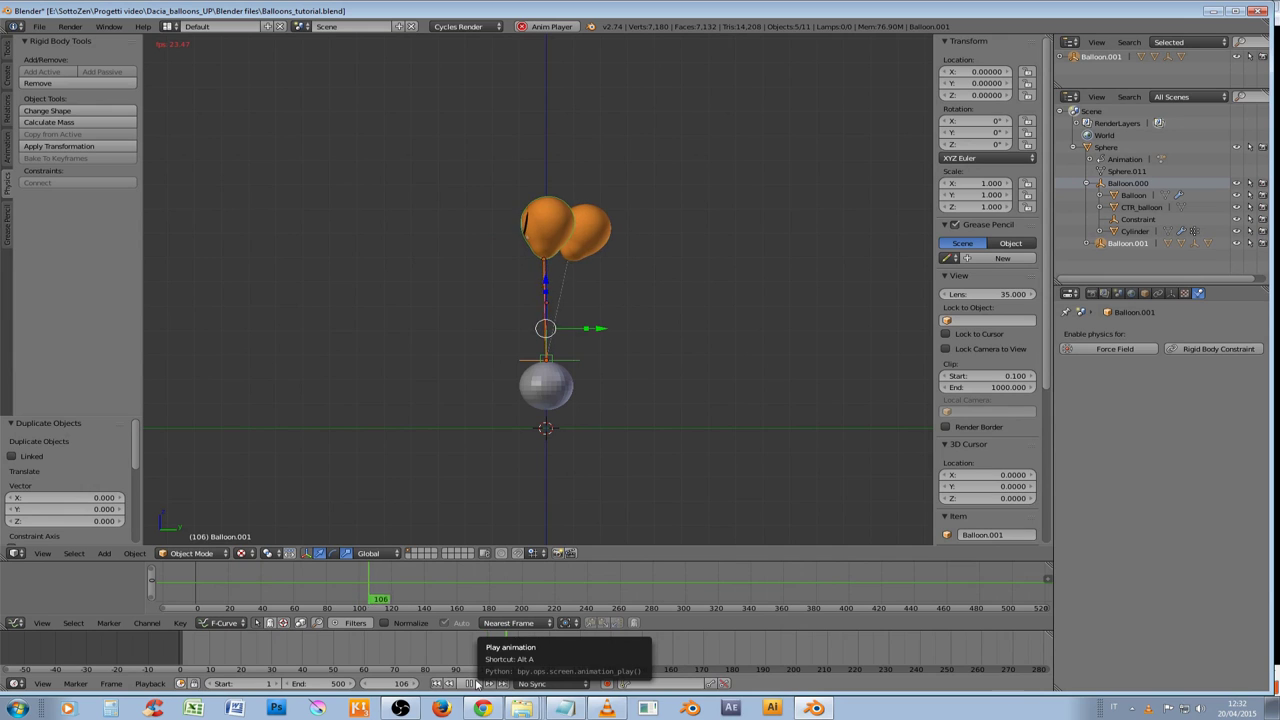
right_click(545, 395)
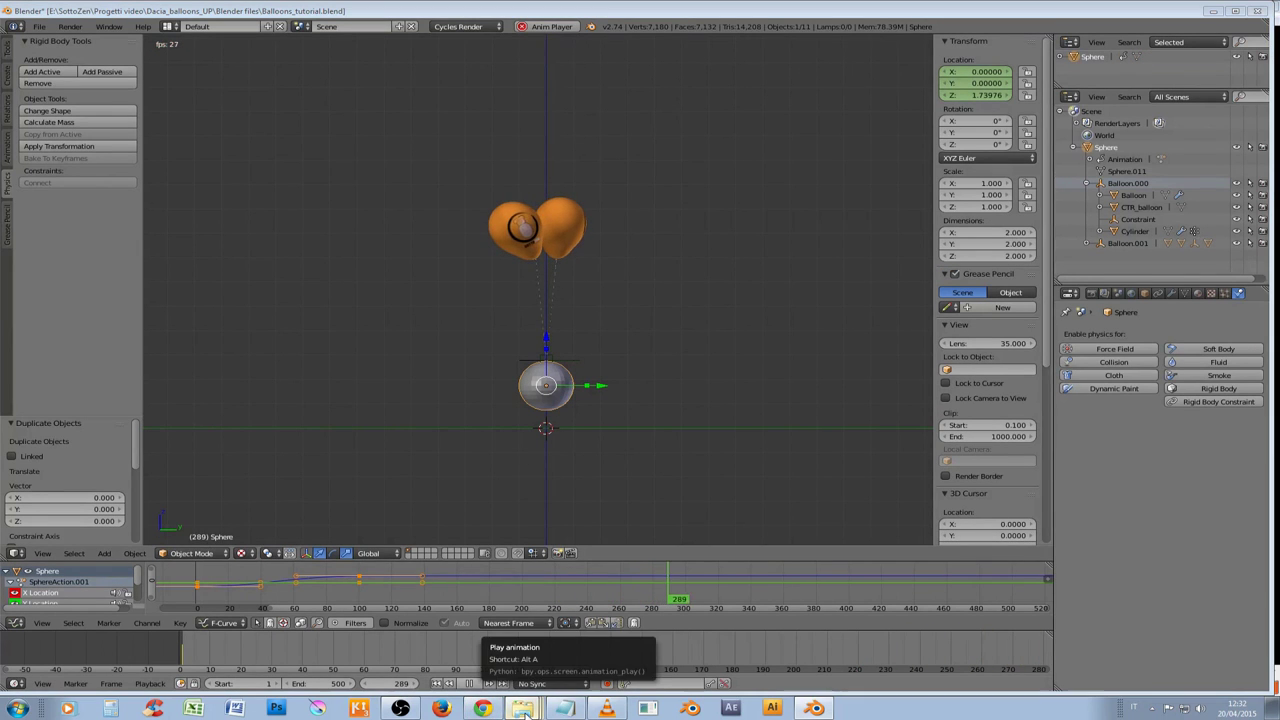
Bring VLC forward to play Esterno_condominio_balloons2.mov
click(617, 708)
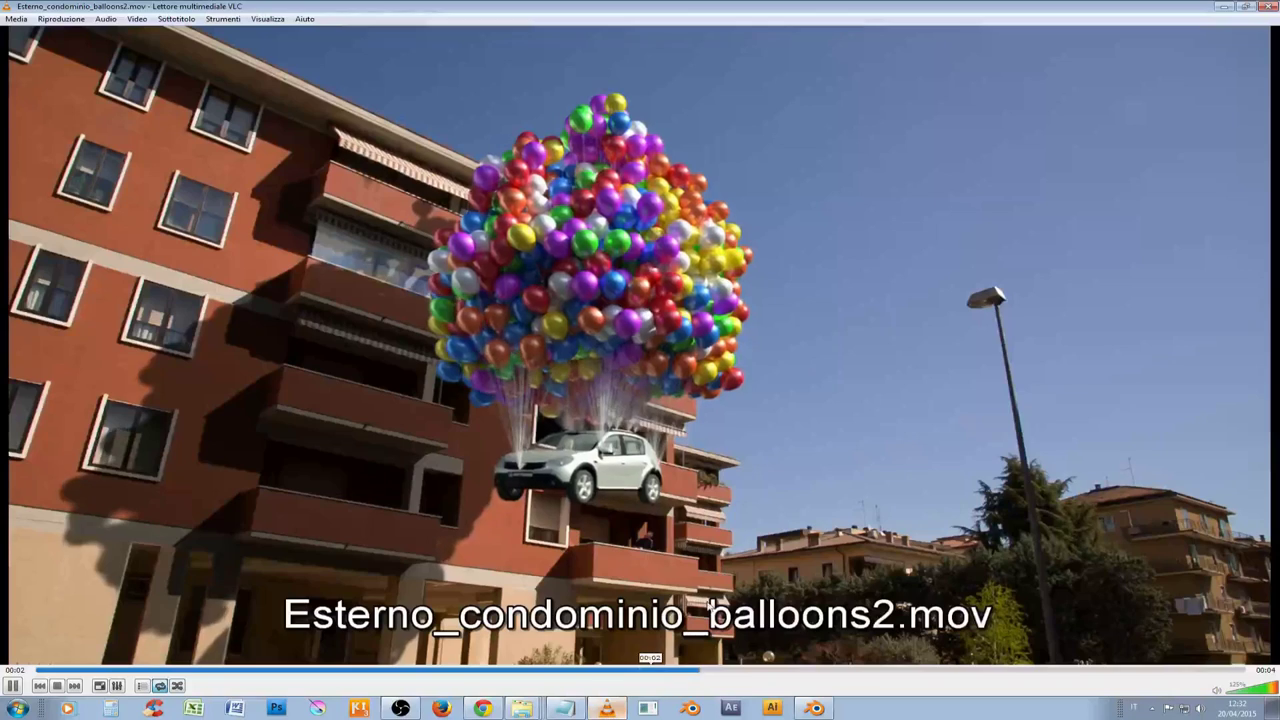